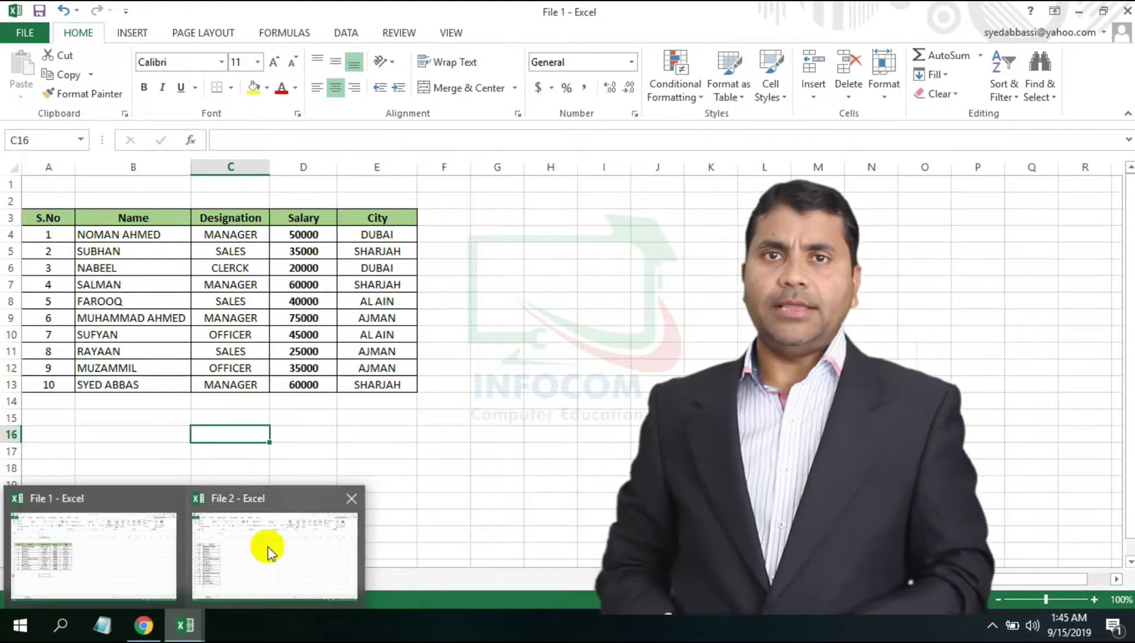
left_click(269, 543)
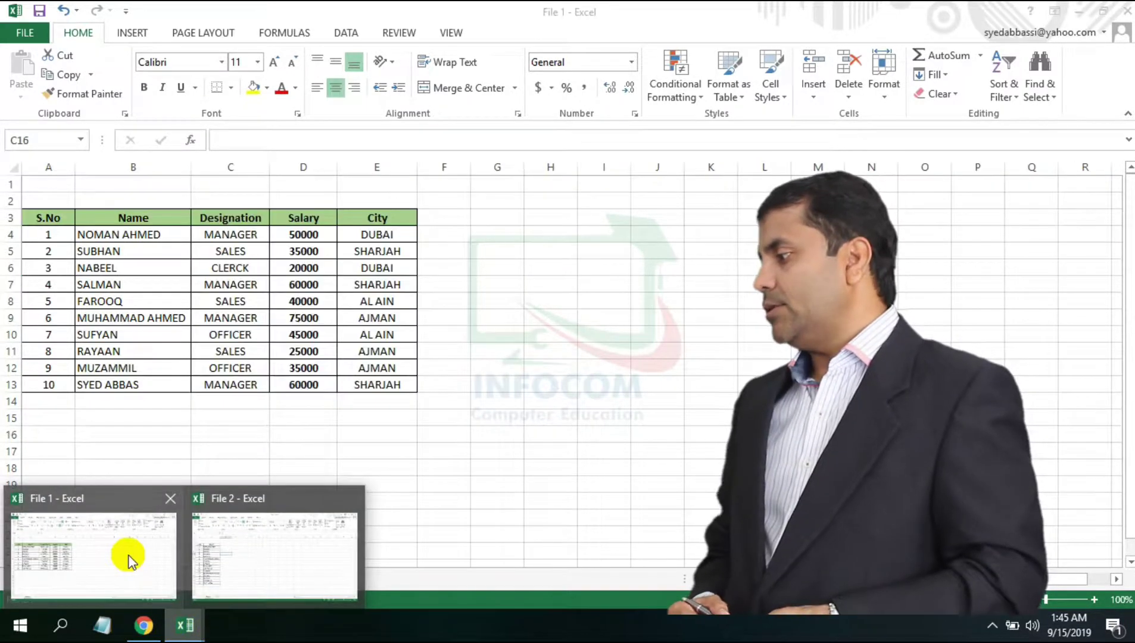
left_click(128, 552)
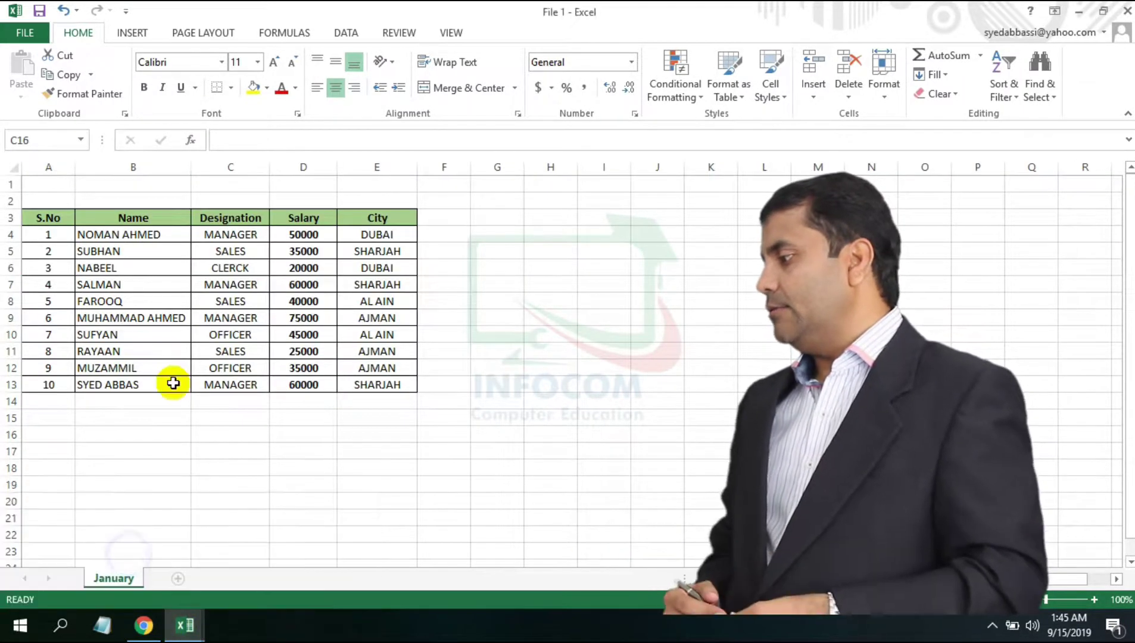
left_click(139, 433)
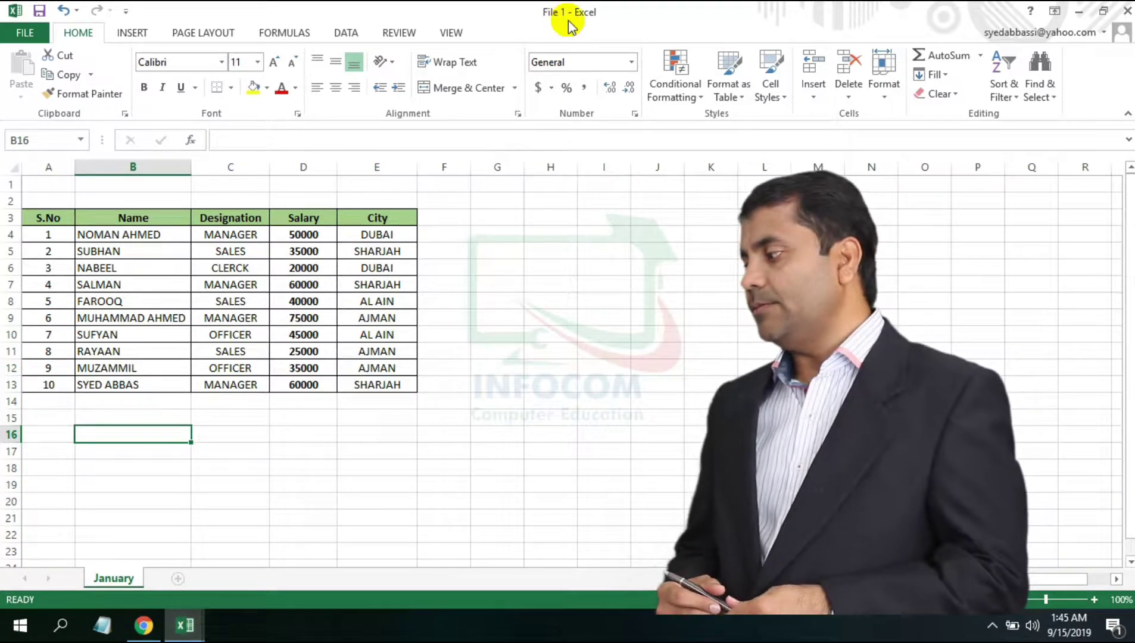
- Insert a blank Worksheet from the January tab's Insert dialog, creating Sheet1 before January
right_click(119, 579)
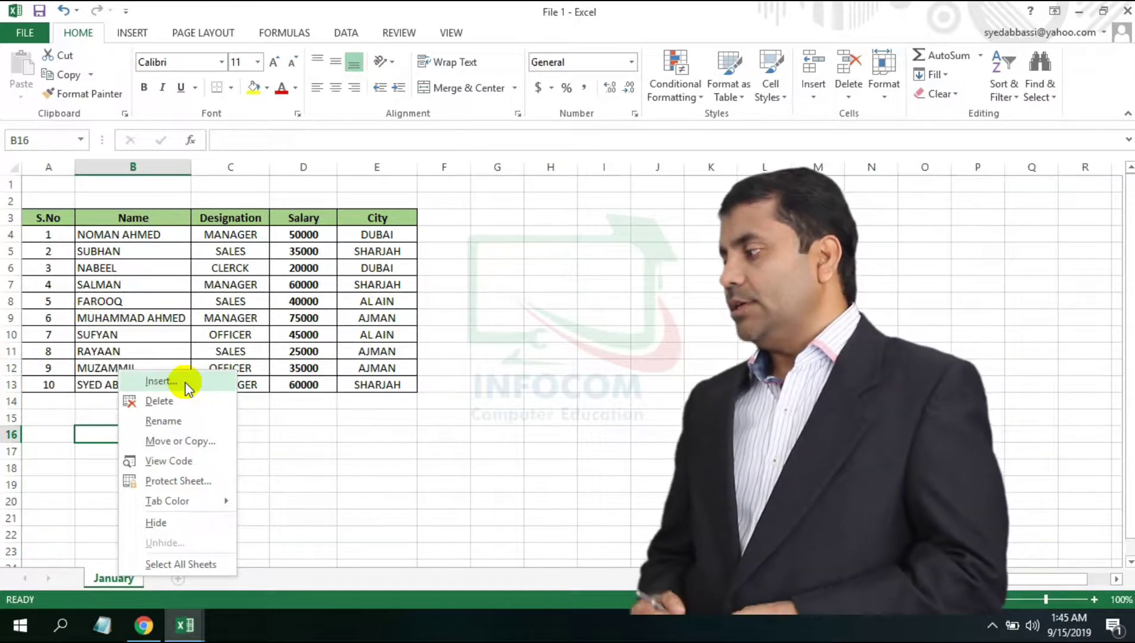
left_click(187, 384)
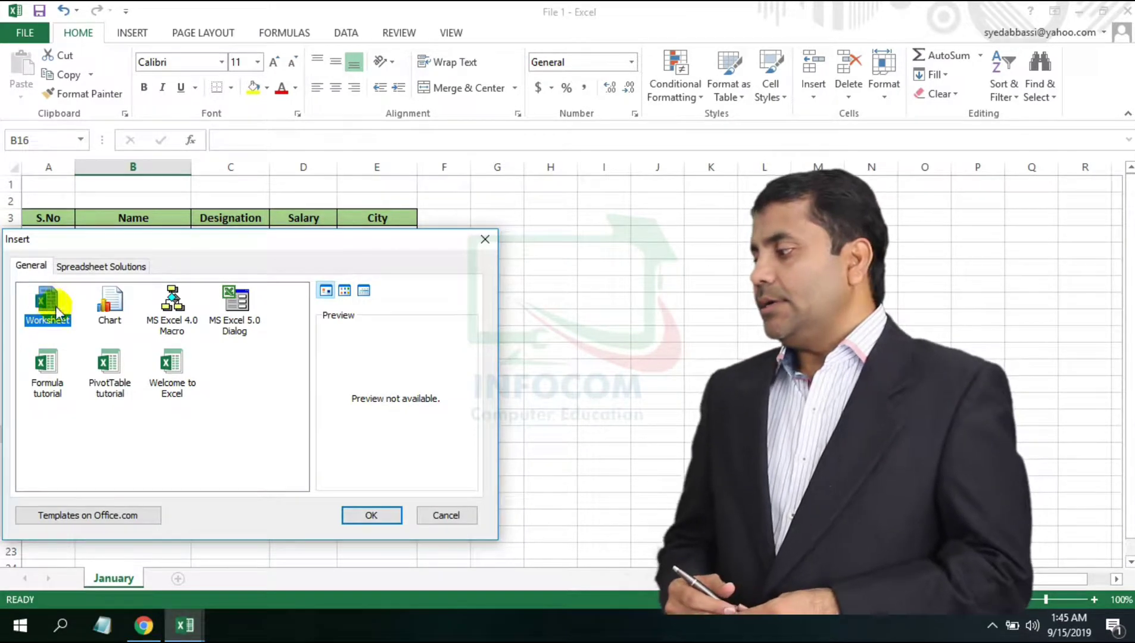
left_click(371, 516)
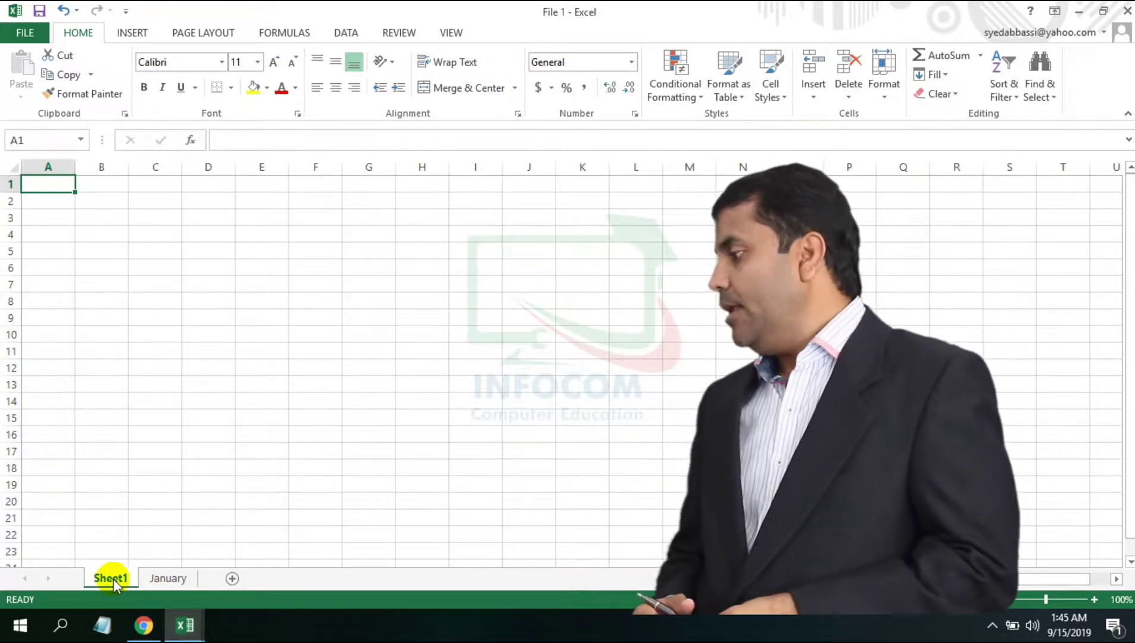
- Drag the January tab to the left of Sheet1, then display the blank Sheet1
left_click(169, 578)
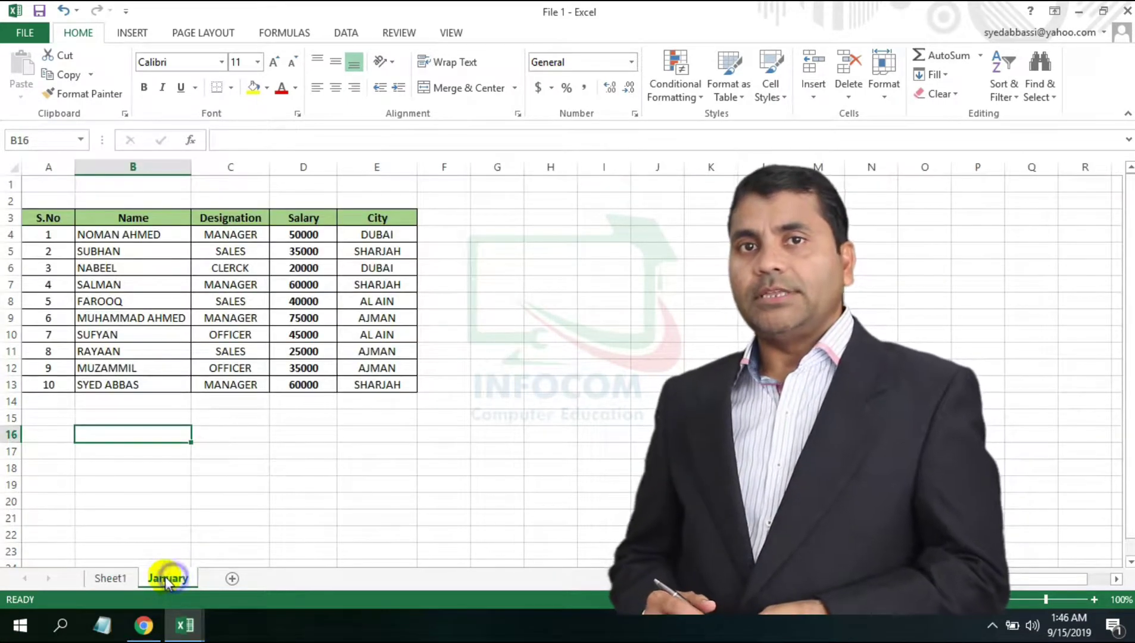
left_click_drag(168, 581, 104, 577)
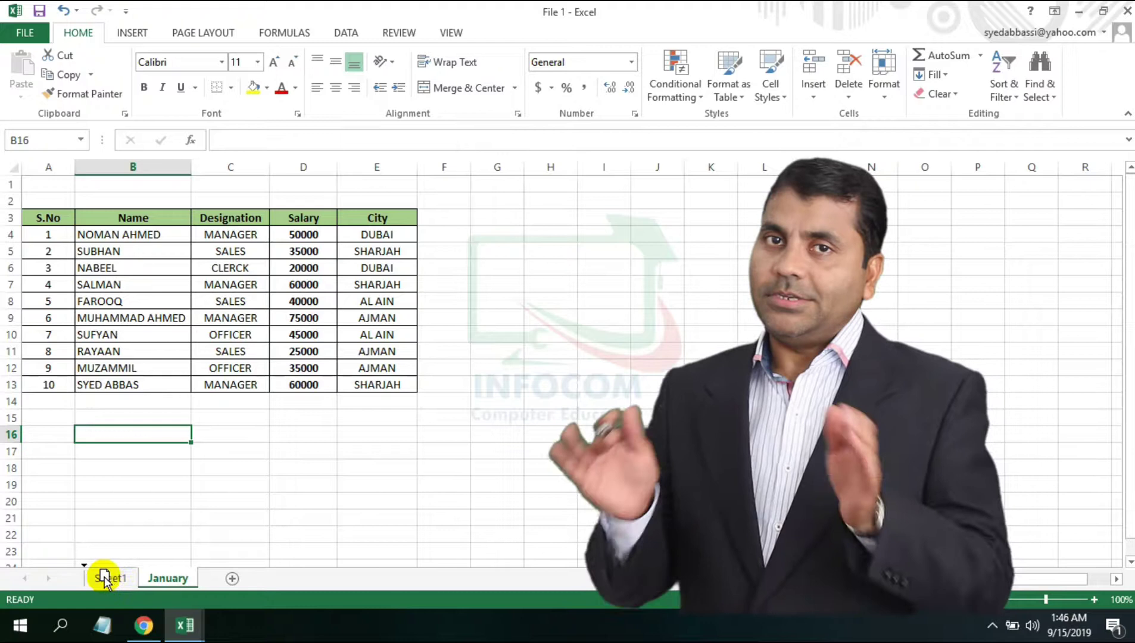
left_click_drag(105, 578, 99, 577)
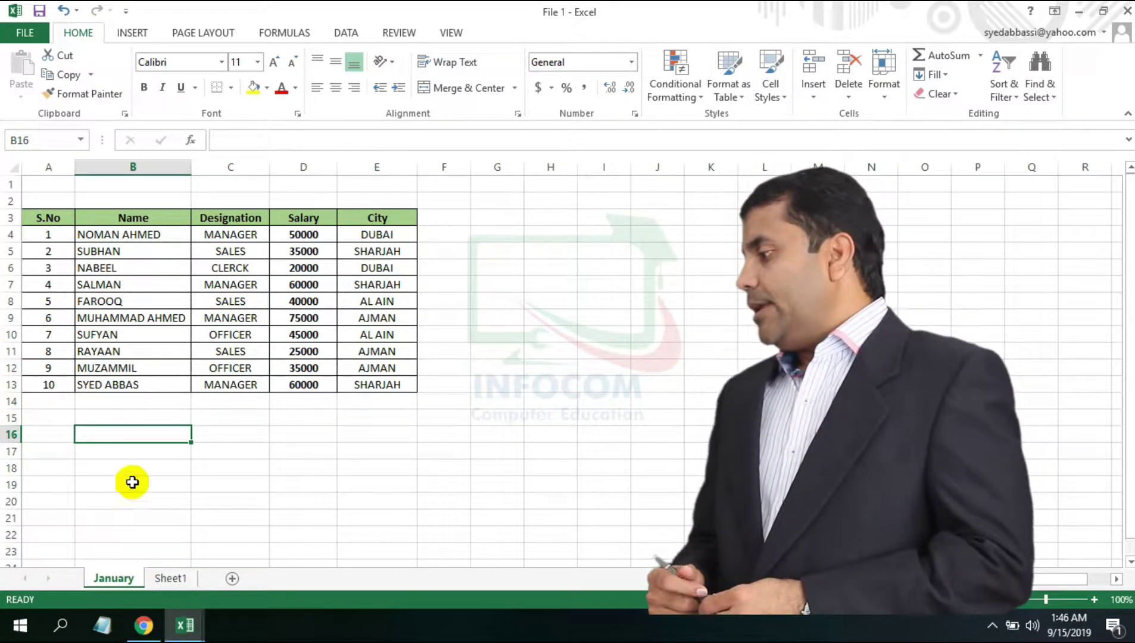
right_click(122, 579)
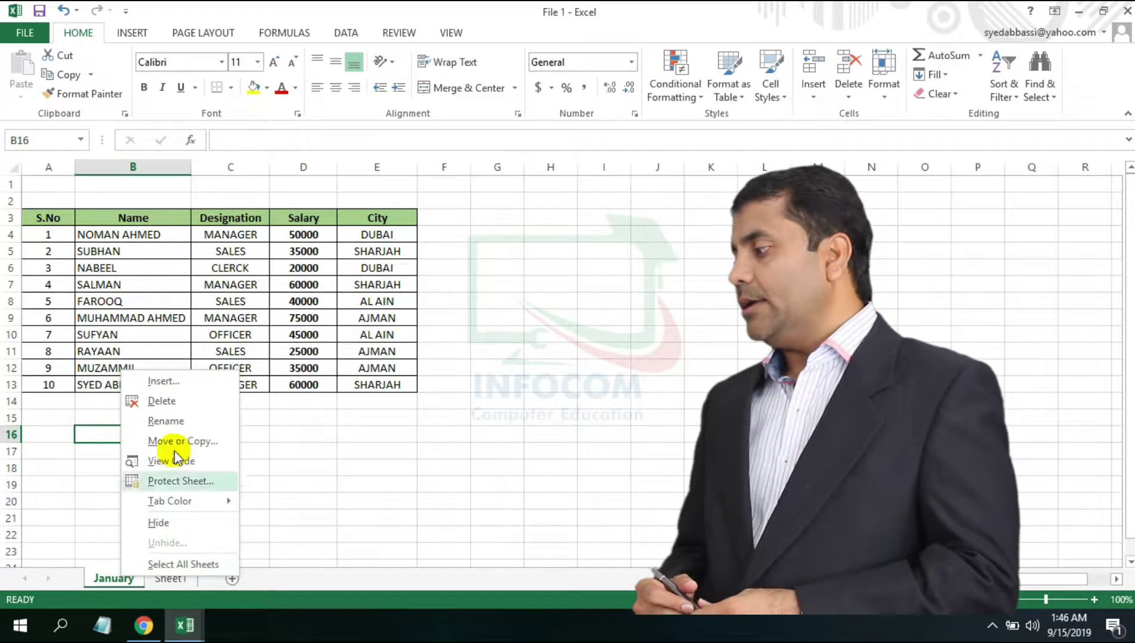
left_click(265, 415)
left_click(167, 579)
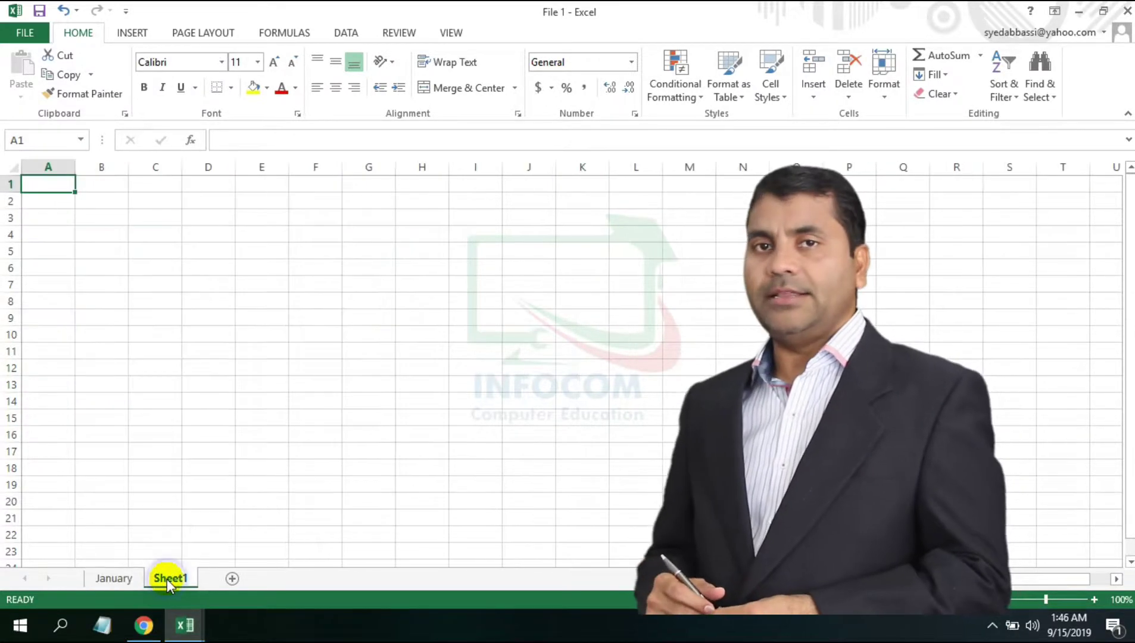
- Add four new blank sheets, Sheet2 through Sheet5
left_click(232, 579)
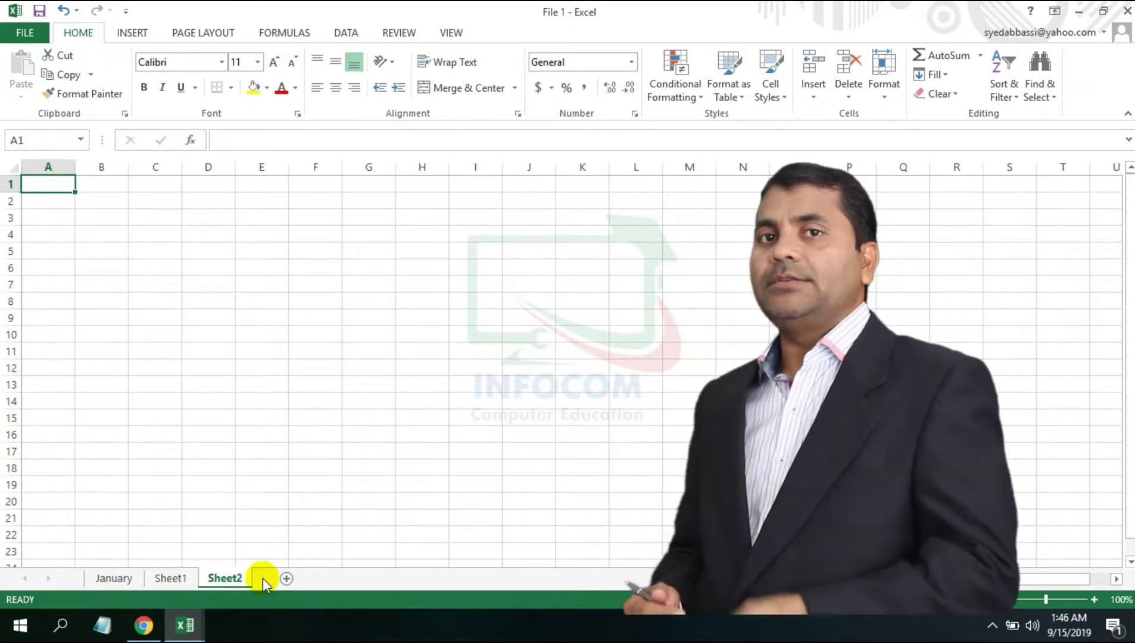
left_click(289, 580)
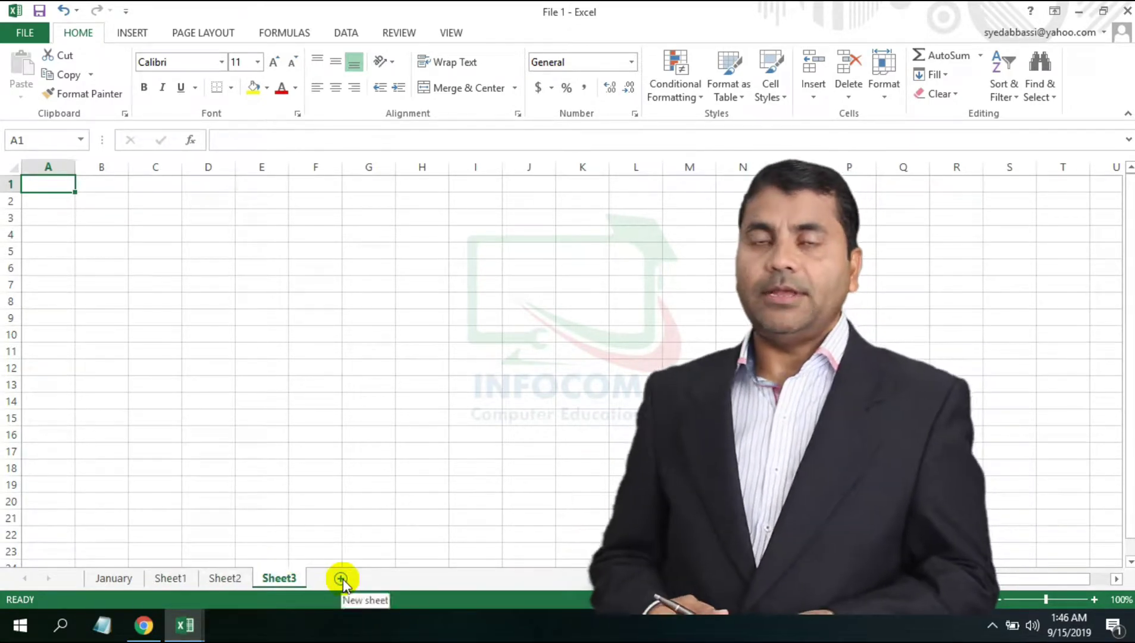
left_click(345, 580)
left_click(391, 579)
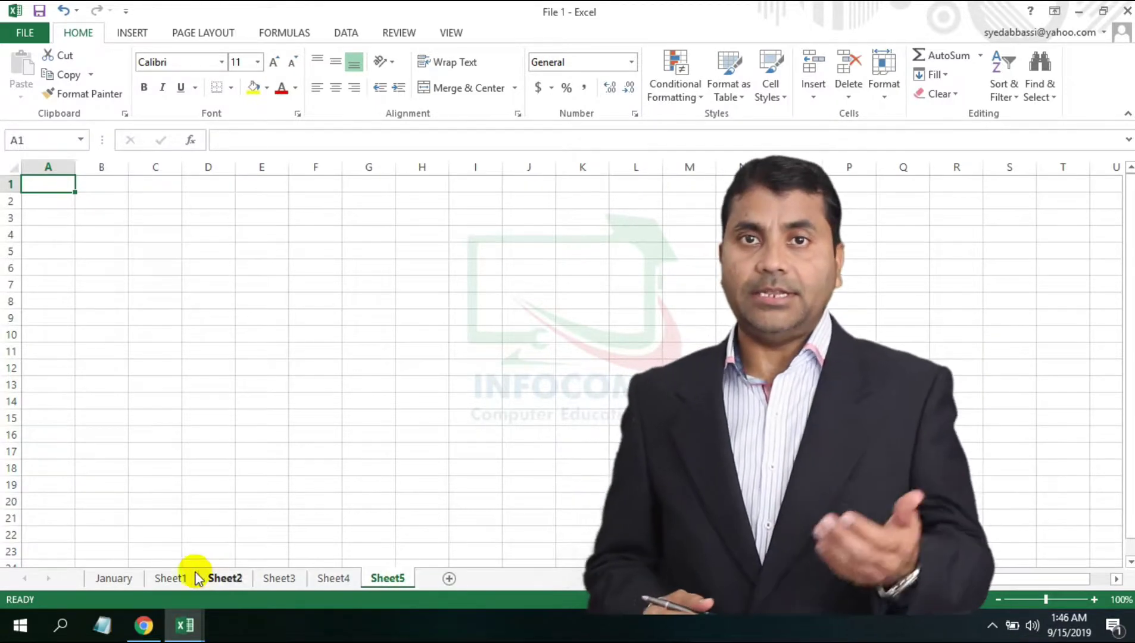
- Delete Sheet1, Sheet2 and Sheet3, leaving January, Sheet4 and Sheet5
right_click(171, 579)
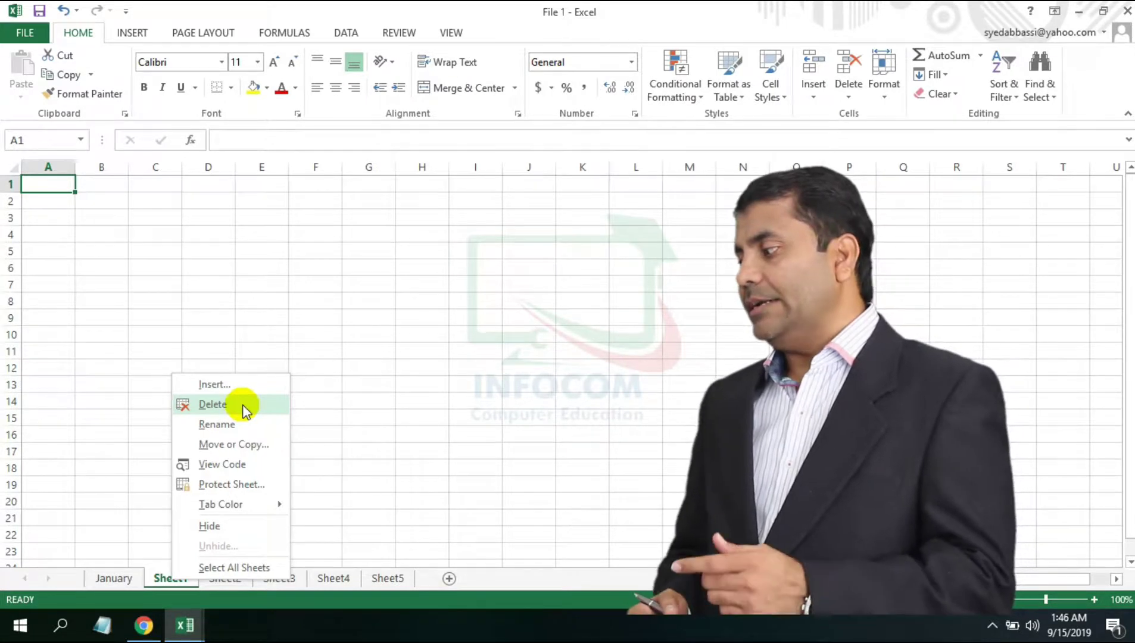
left_click(243, 405)
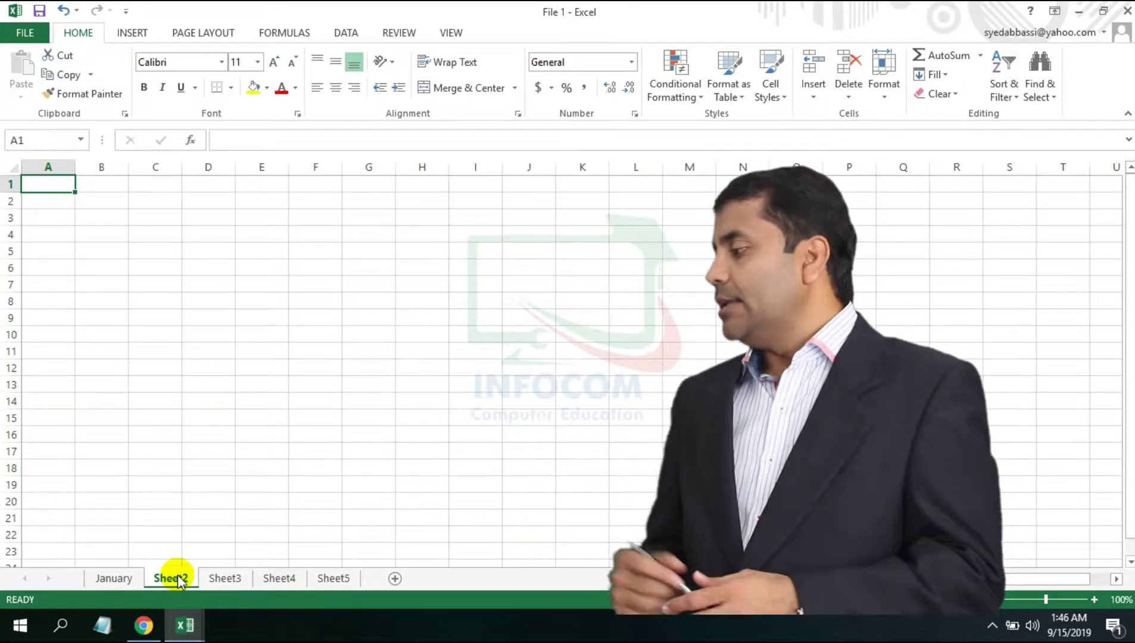
right_click(179, 579)
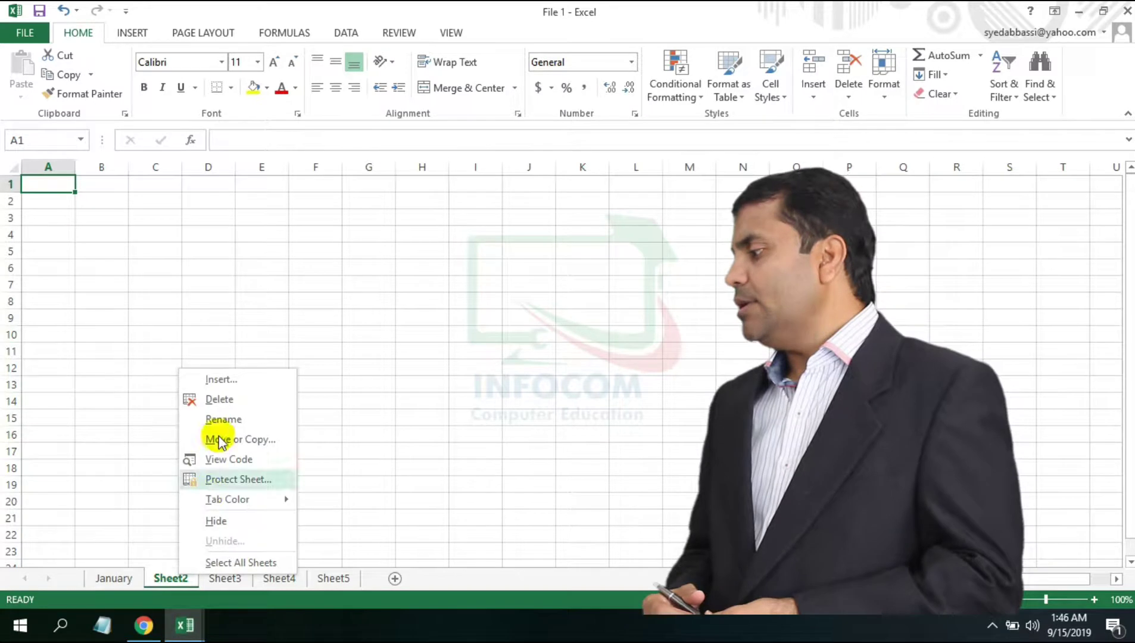
left_click(222, 398)
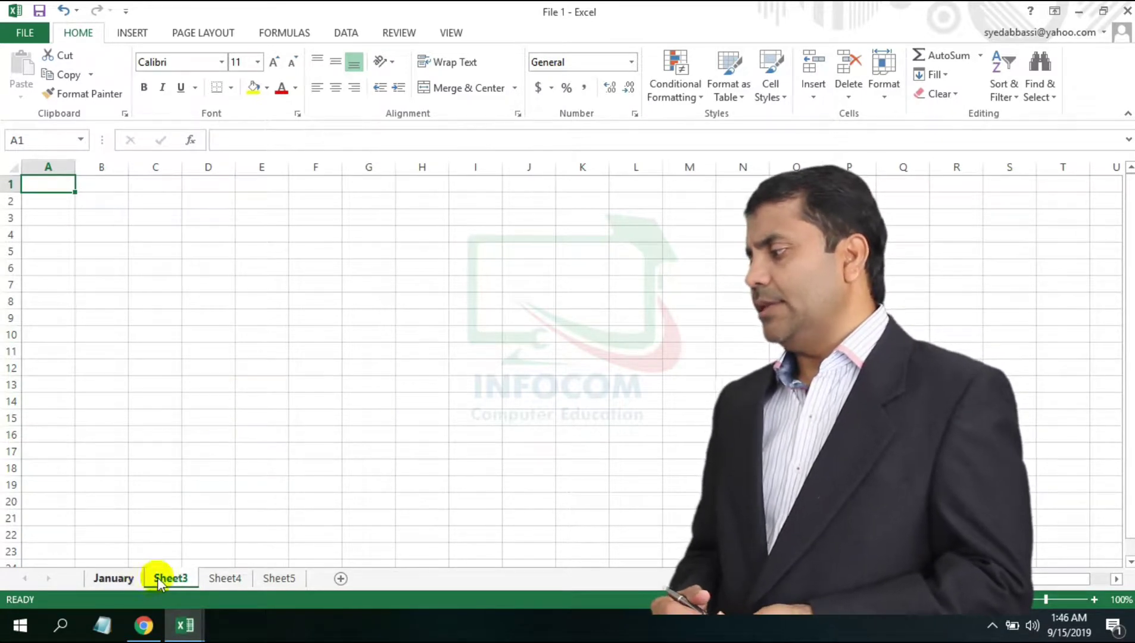
right_click(176, 581)
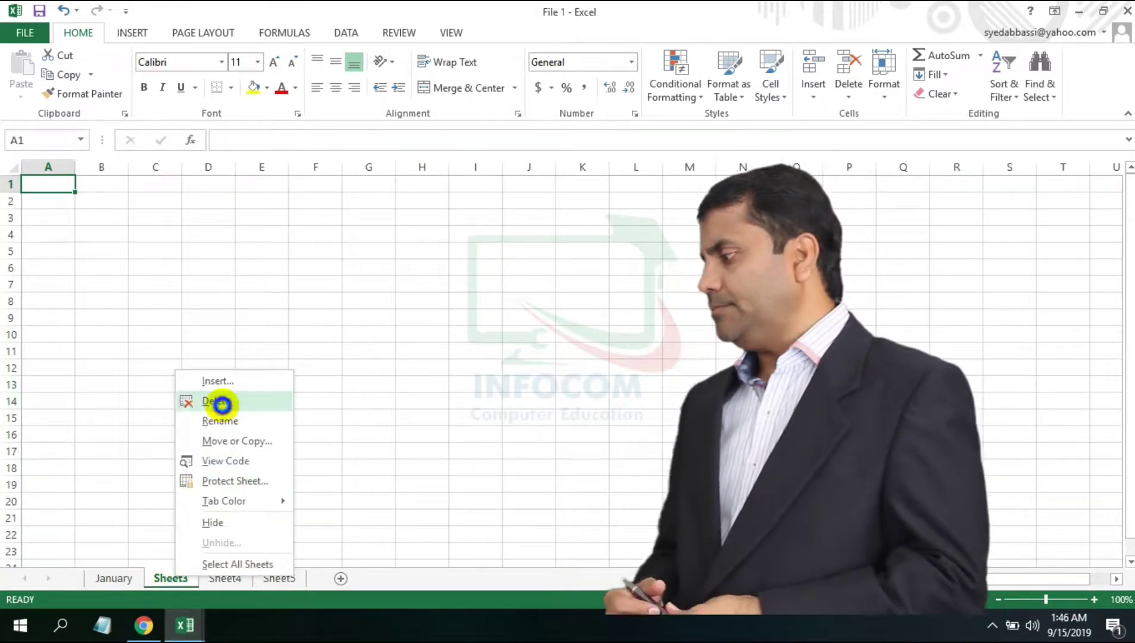
left_click(219, 401)
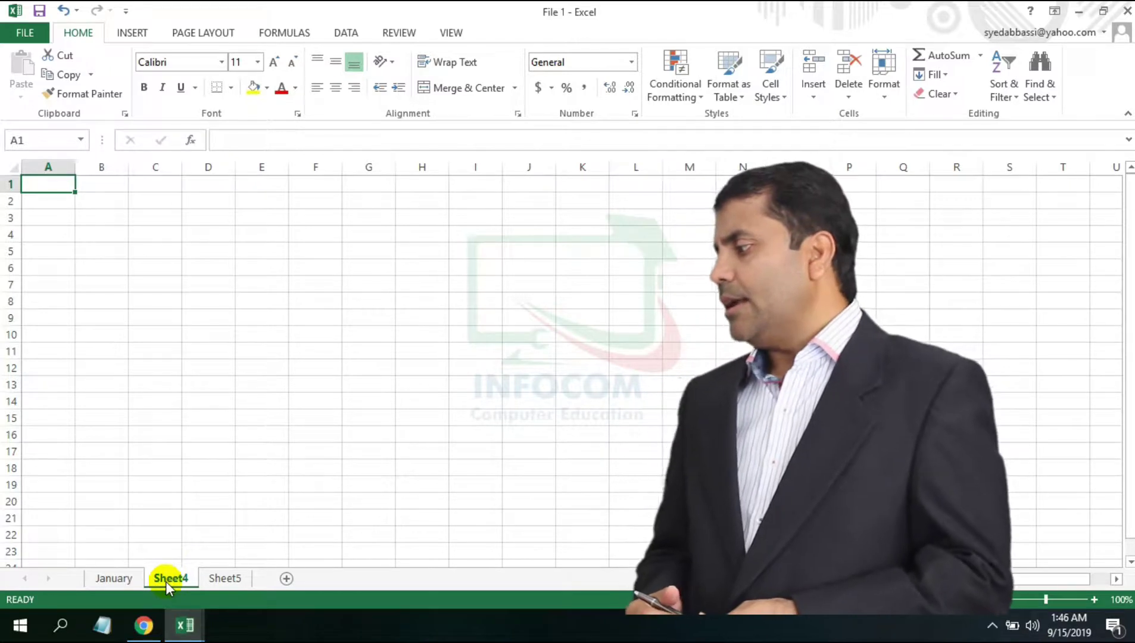
right_click(121, 577)
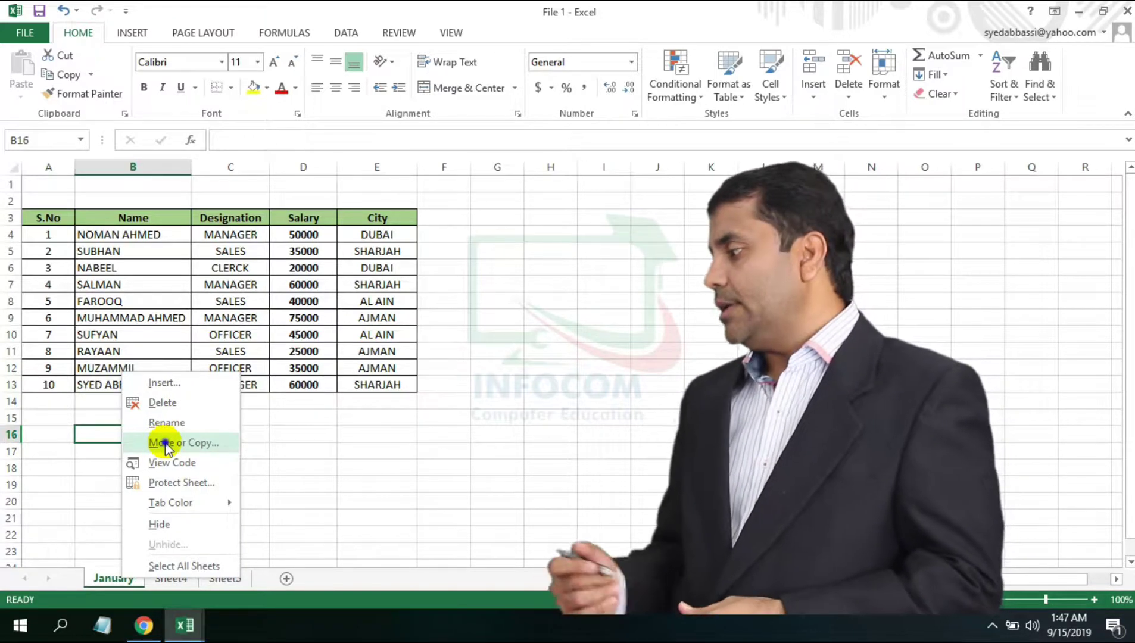
- In Move or Copy, switch the destination from File 2.xlsx back to File 1 and confirm
left_click(165, 442)
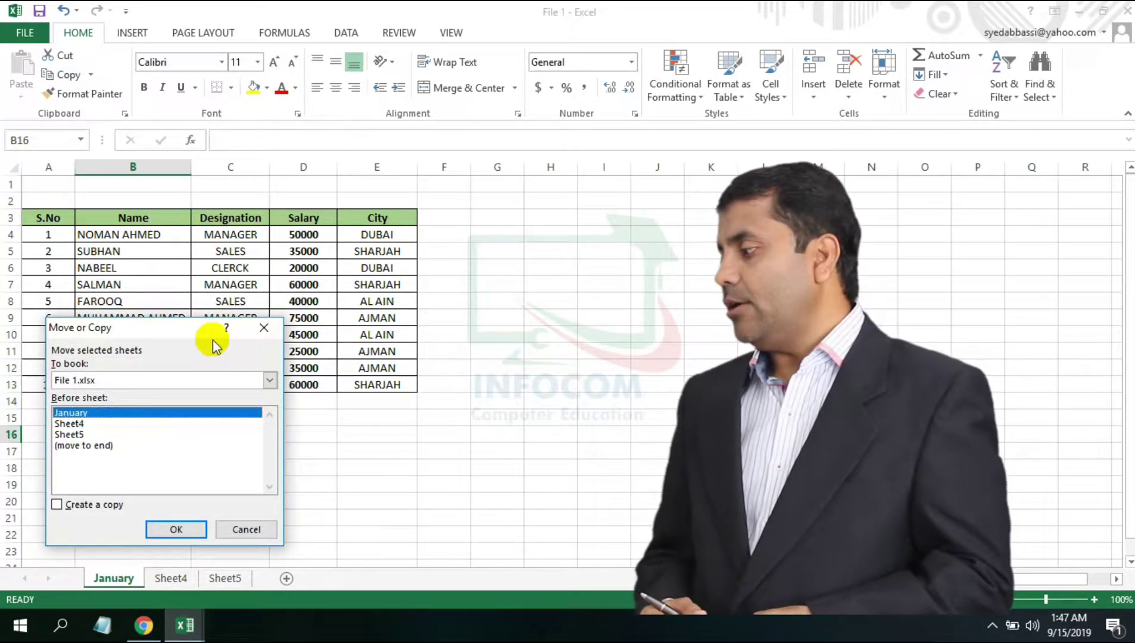
left_click_drag(169, 328, 192, 307)
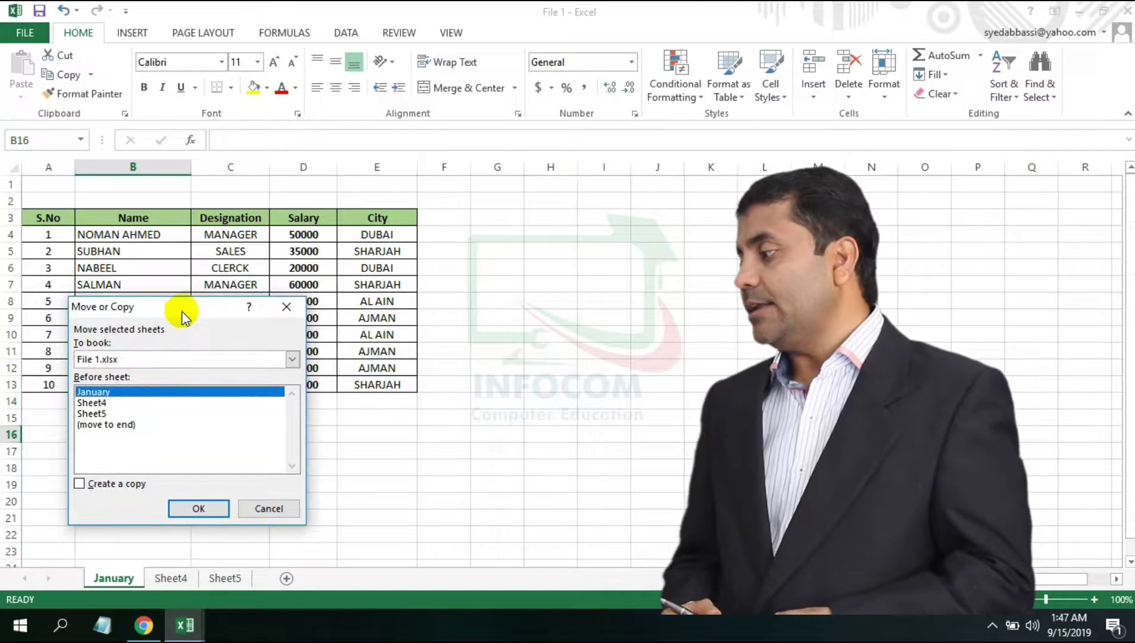
left_click(140, 361)
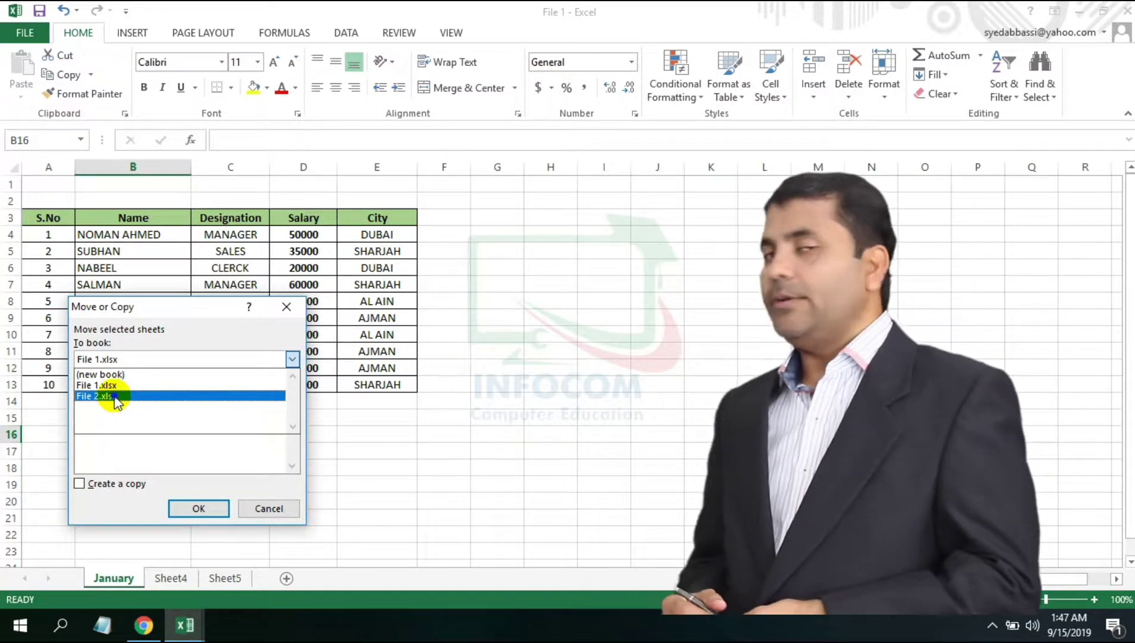
left_click(115, 397)
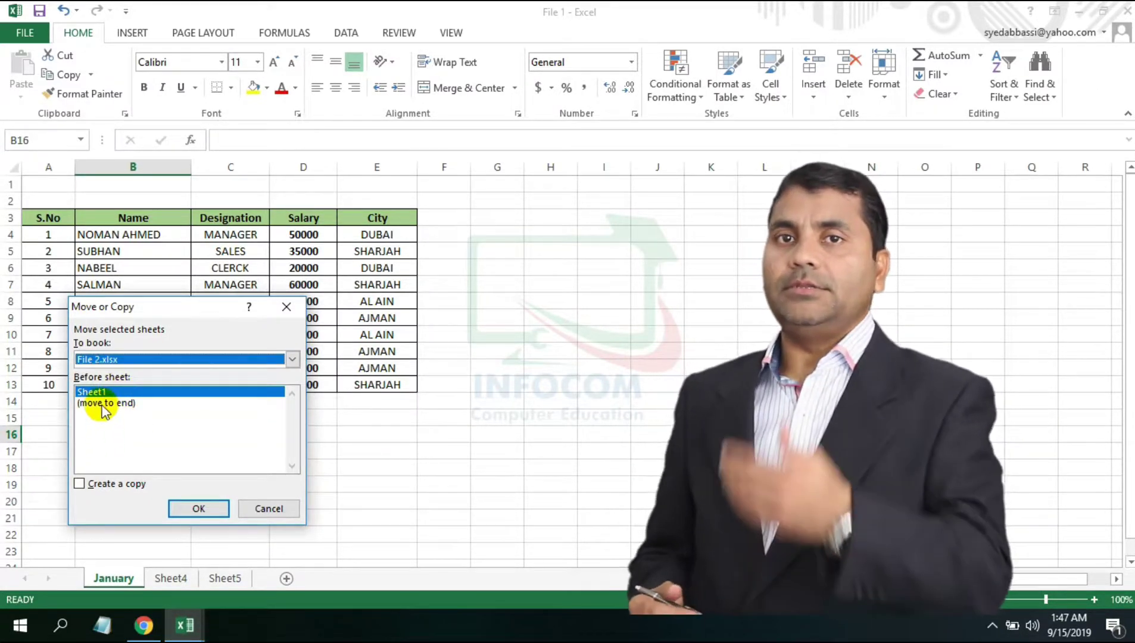
left_click(121, 360)
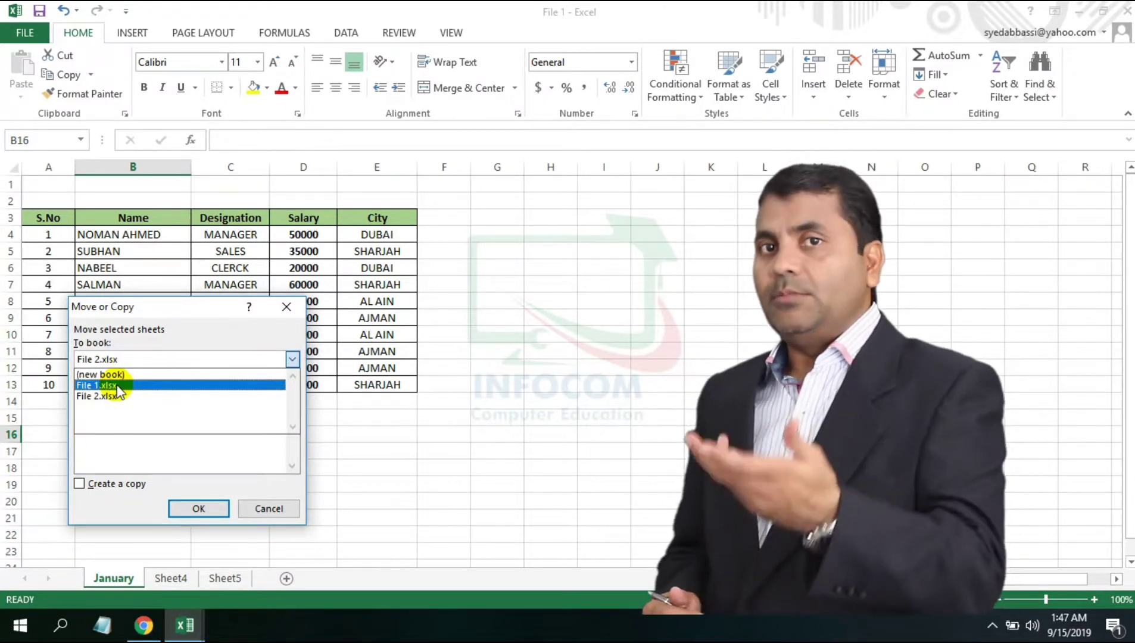
left_click(118, 386)
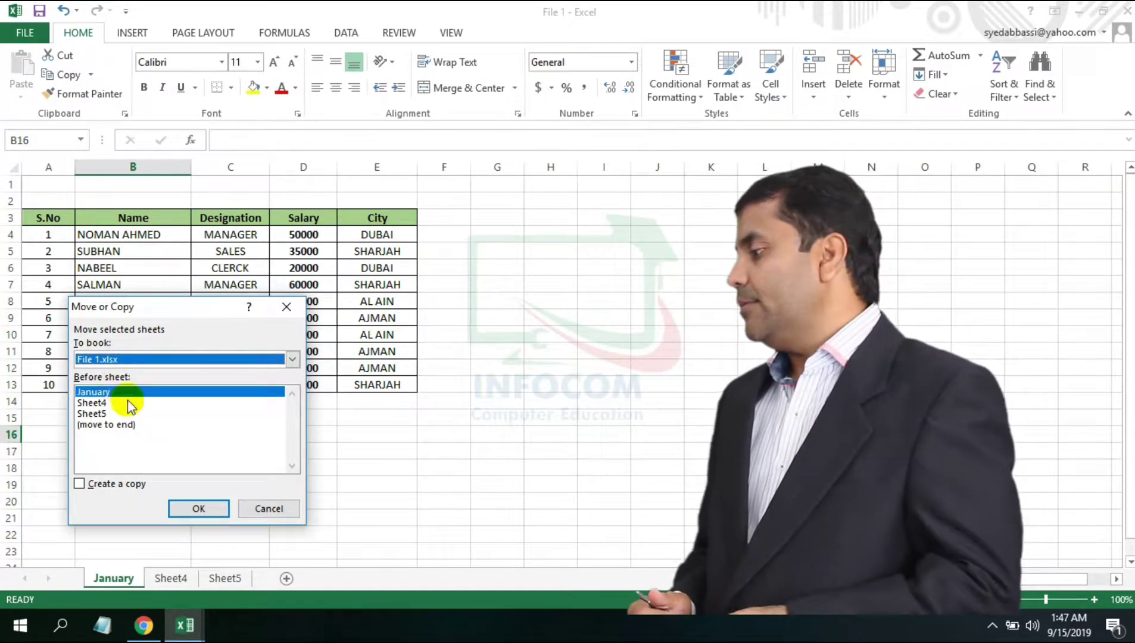
left_click(97, 394)
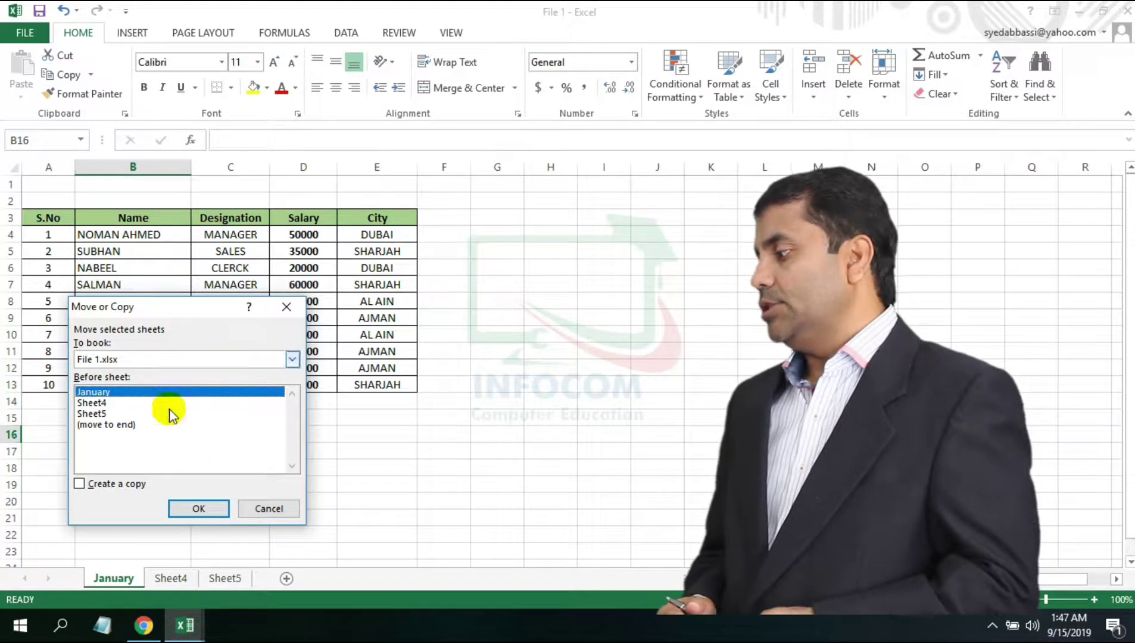
left_click(204, 510)
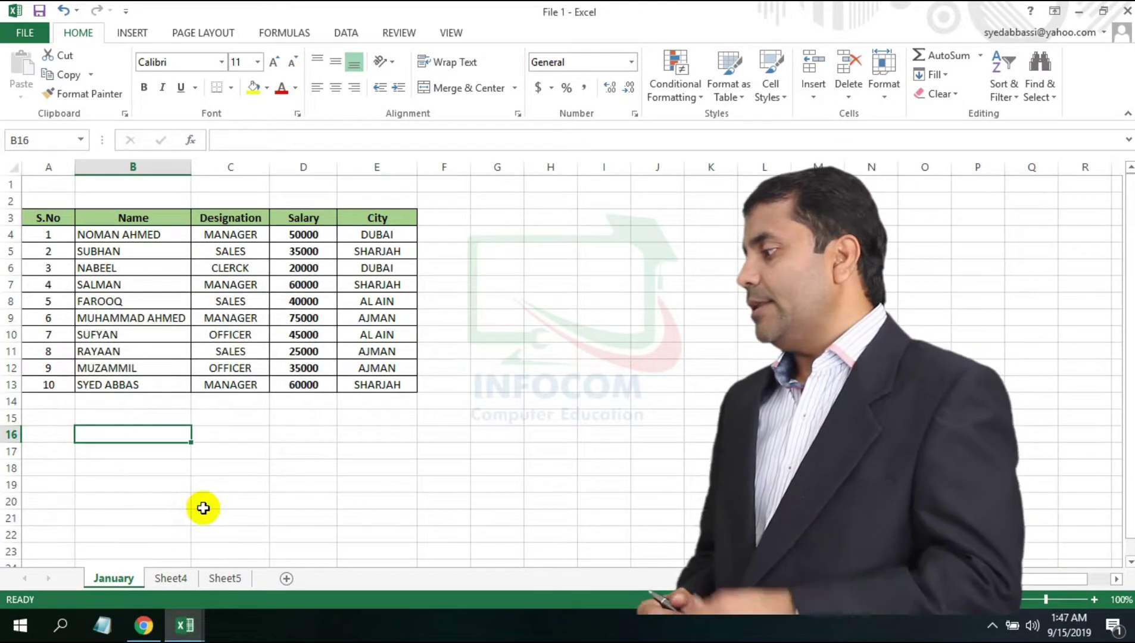
- Move the January sheet into the File 2 workbook
right_click(118, 577)
left_click(154, 443)
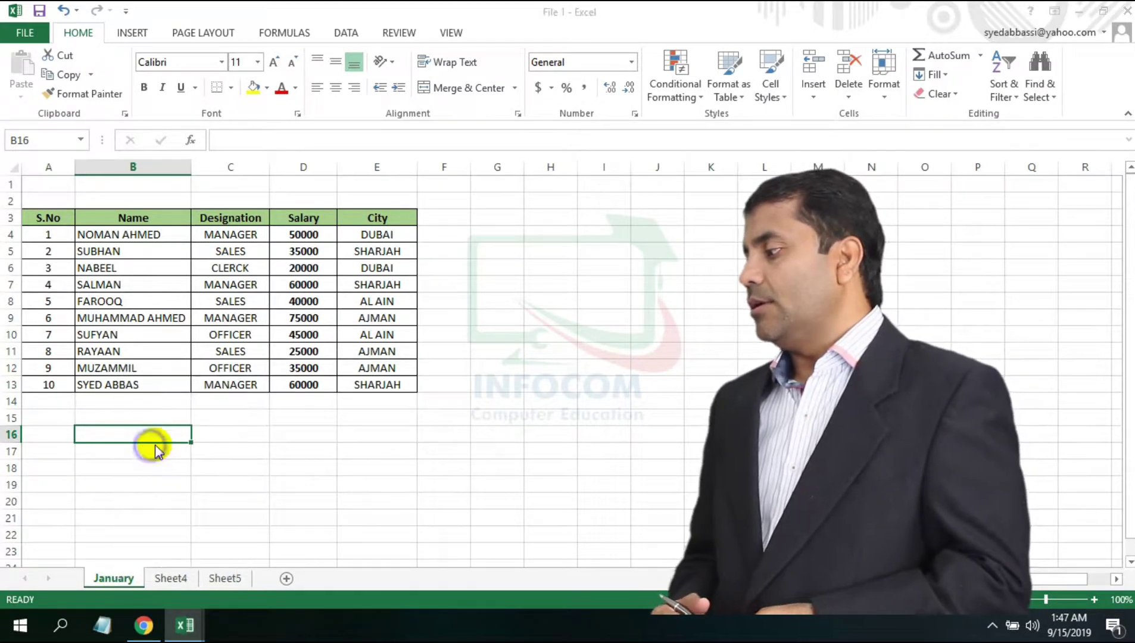
left_click(146, 384)
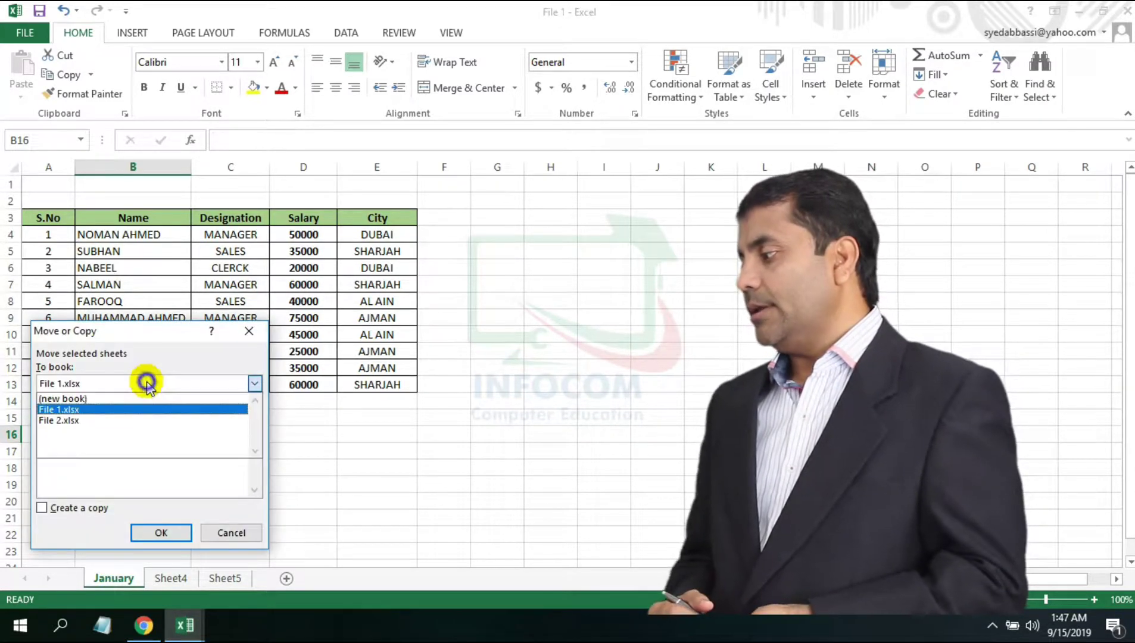
left_click(115, 420)
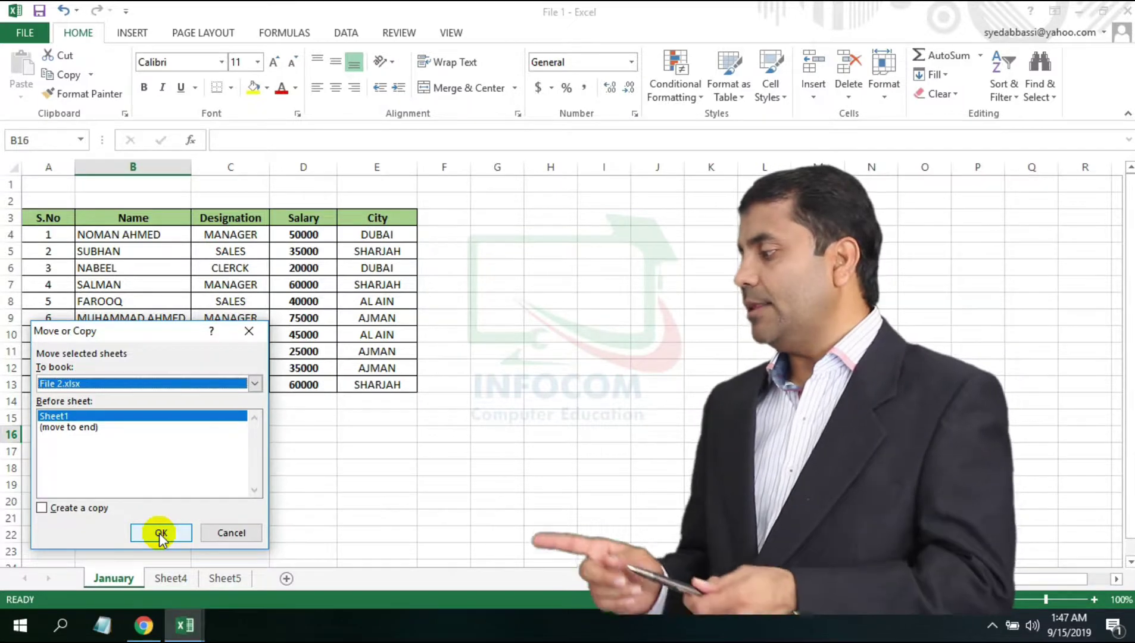
left_click(159, 534)
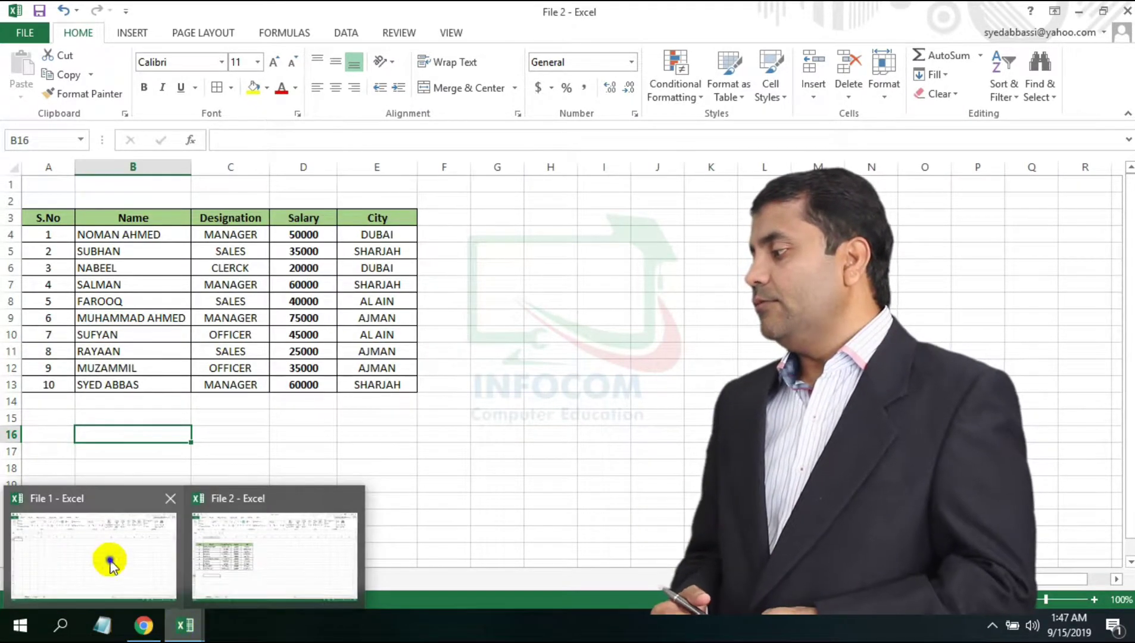
left_click(109, 560)
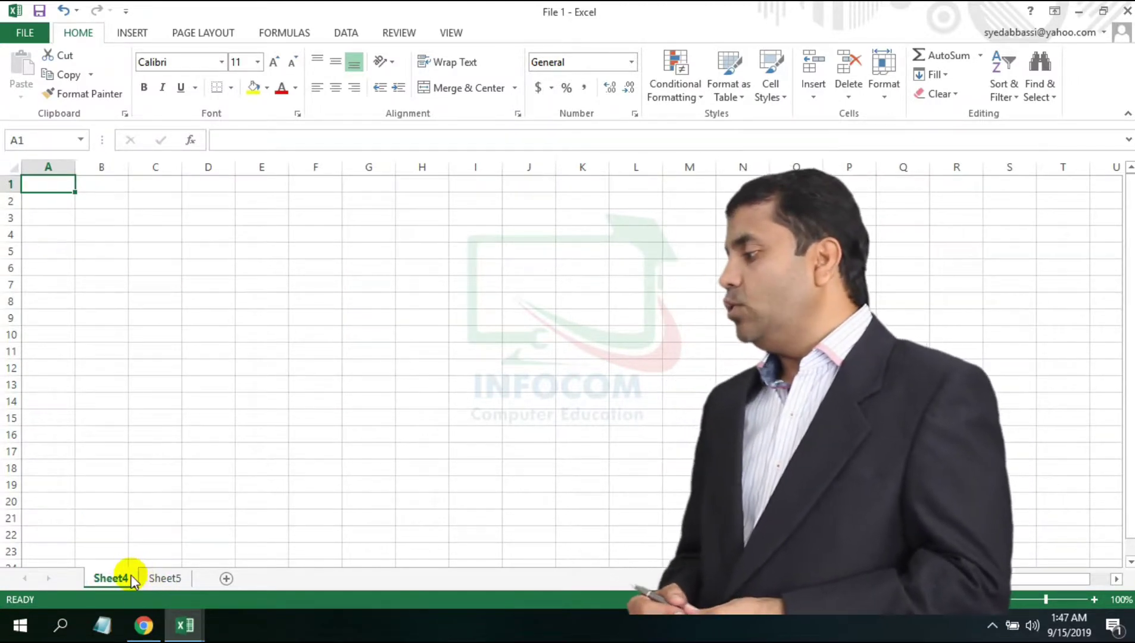
left_click(186, 625)
mouse_move(275, 554)
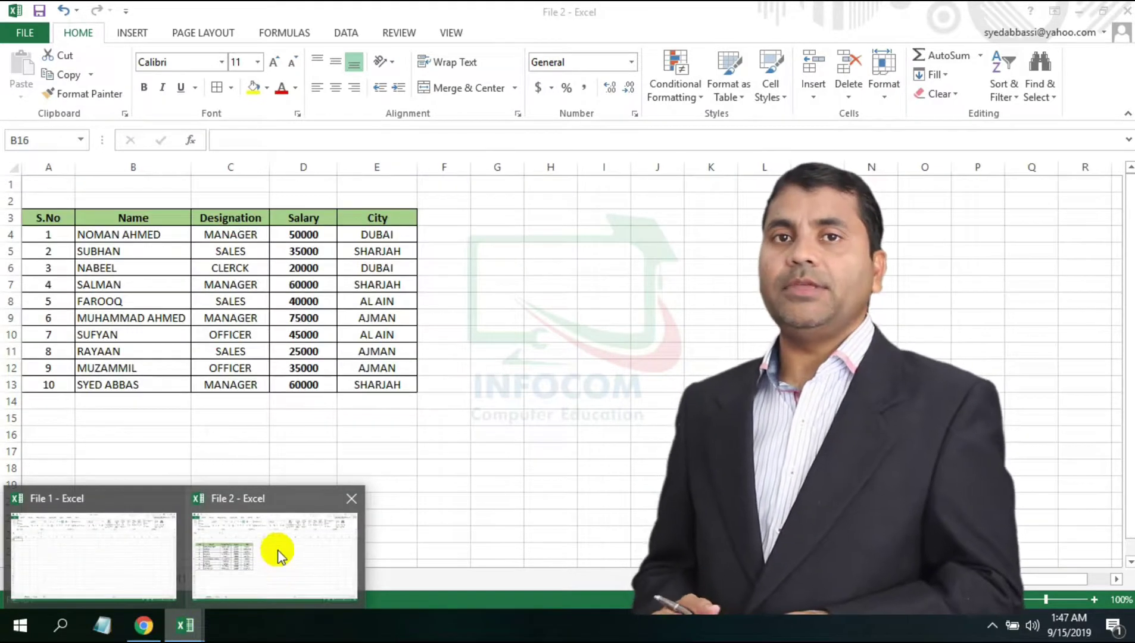
left_click(265, 521)
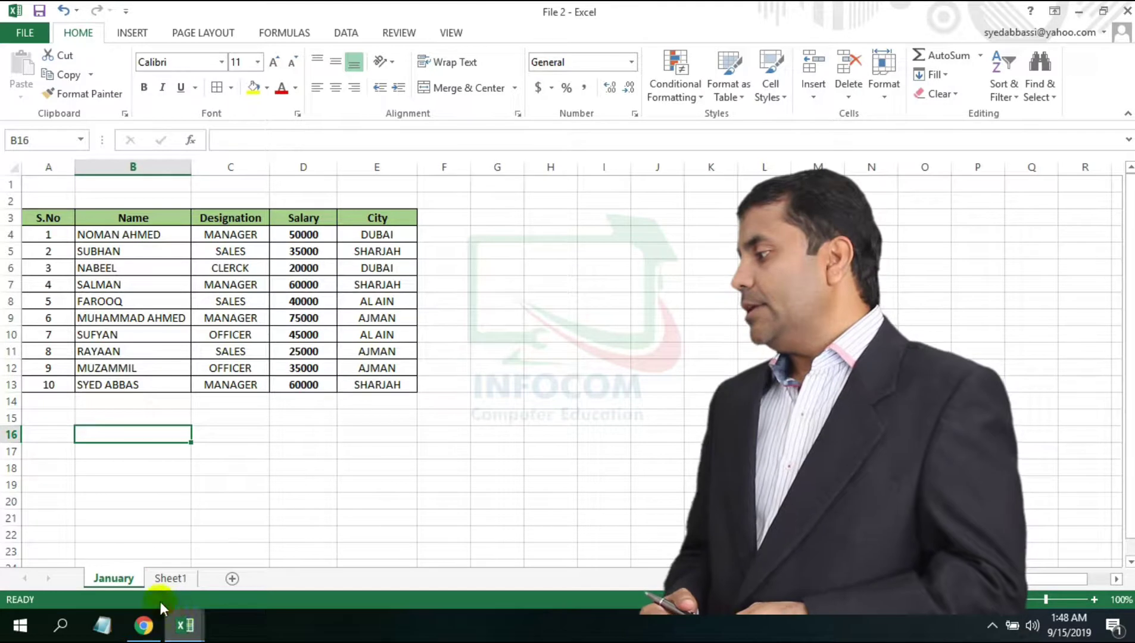
- Move the January sheet back into File 1
right_click(119, 575)
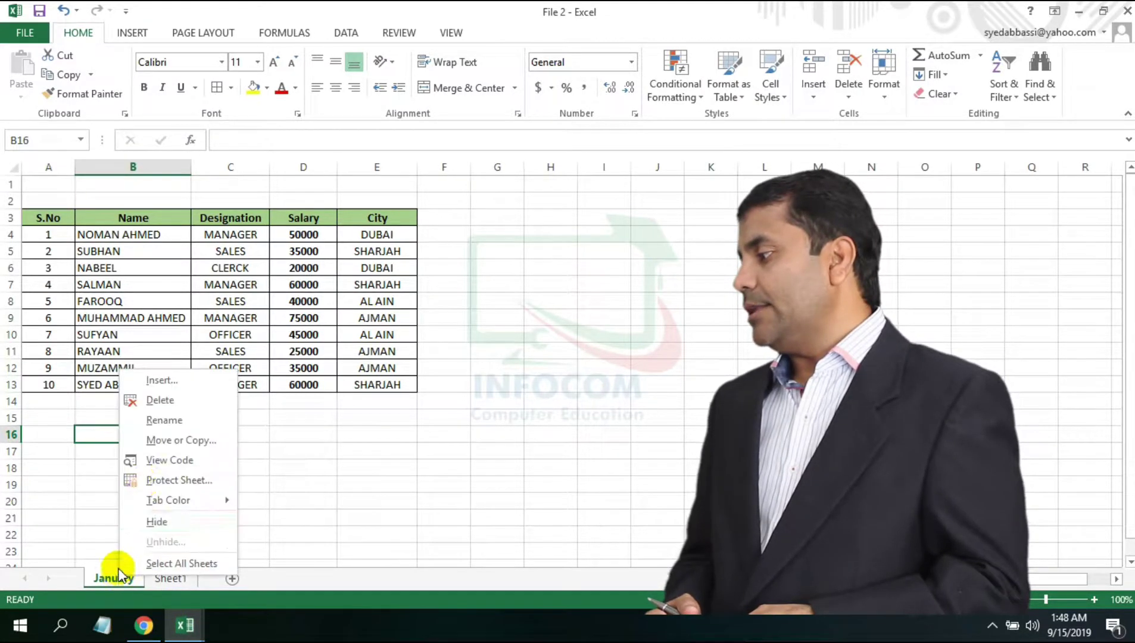
left_click(156, 442)
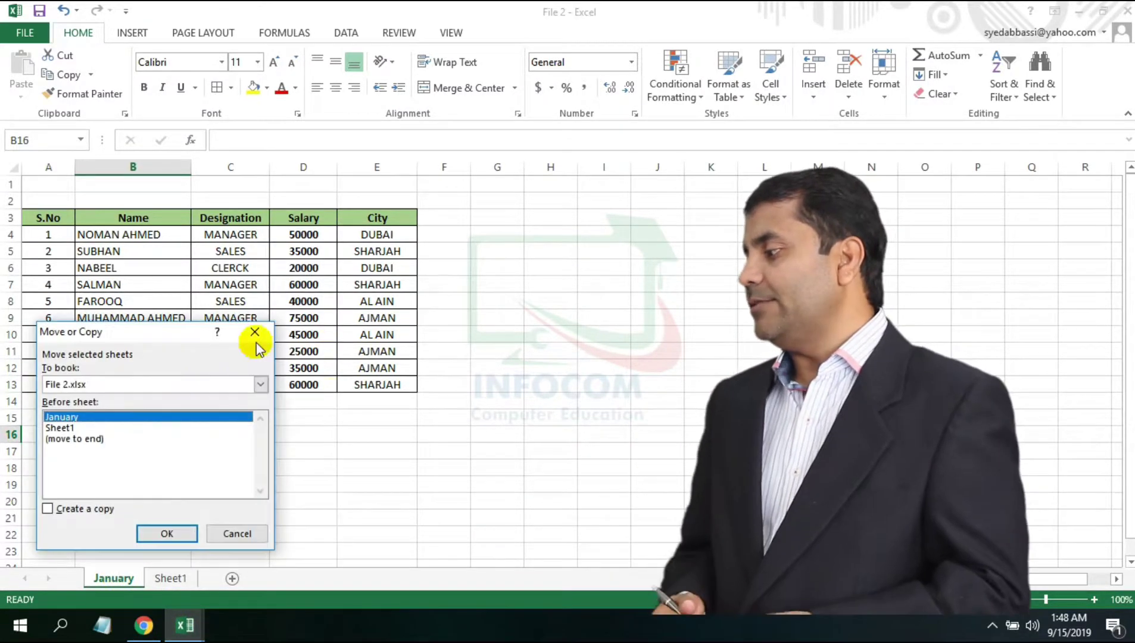
left_click(115, 386)
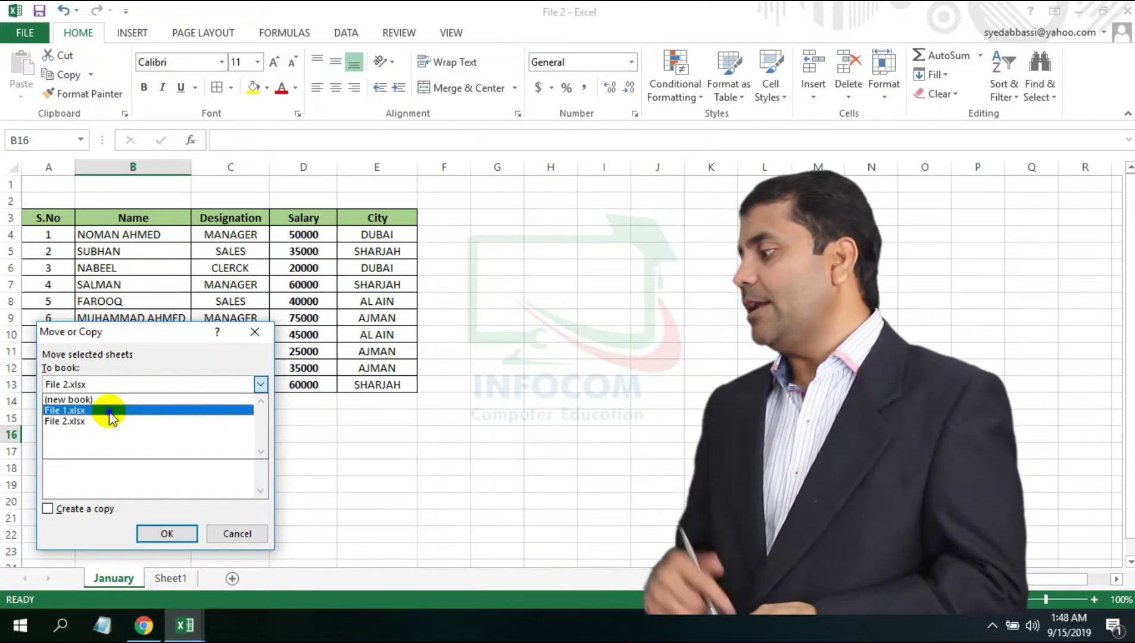
left_click(109, 408)
left_click(171, 533)
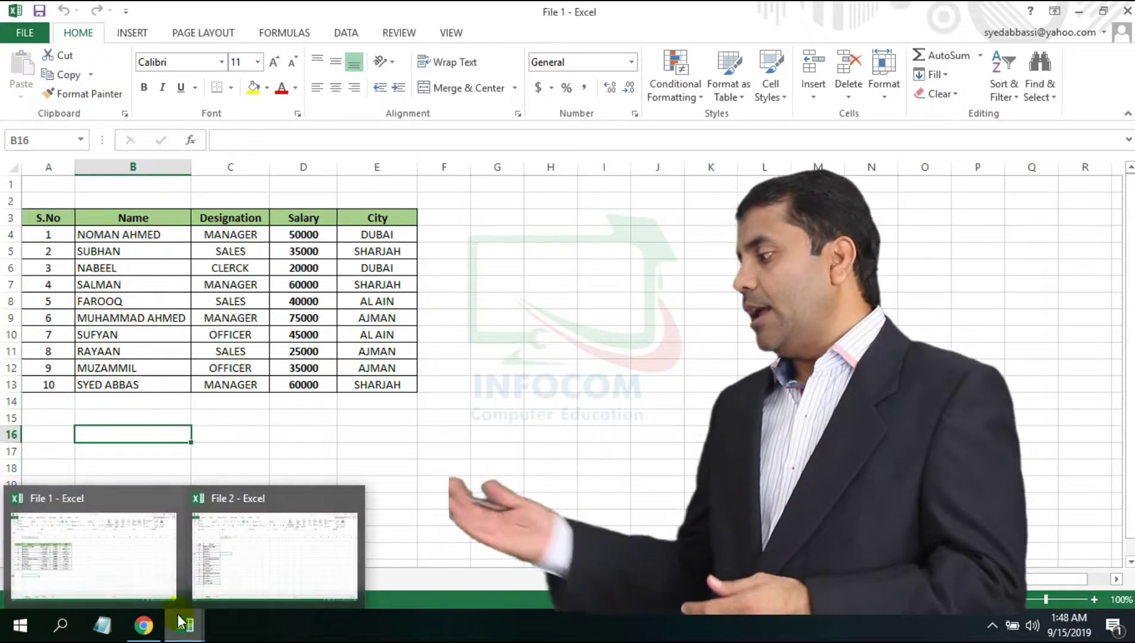
mouse_move(184, 625)
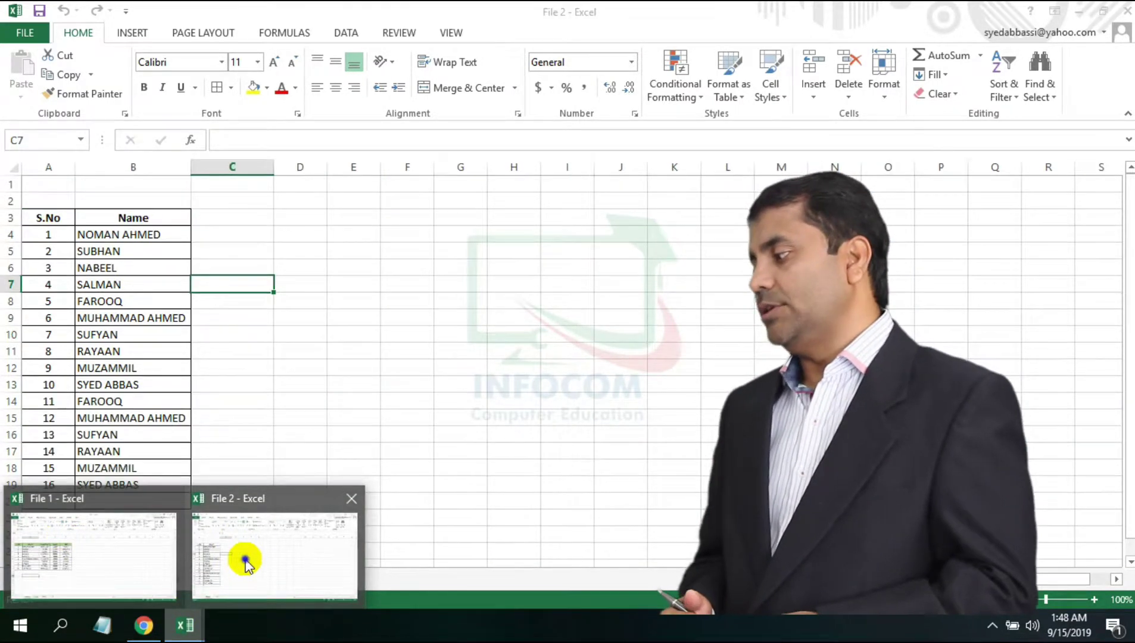
left_click(246, 563)
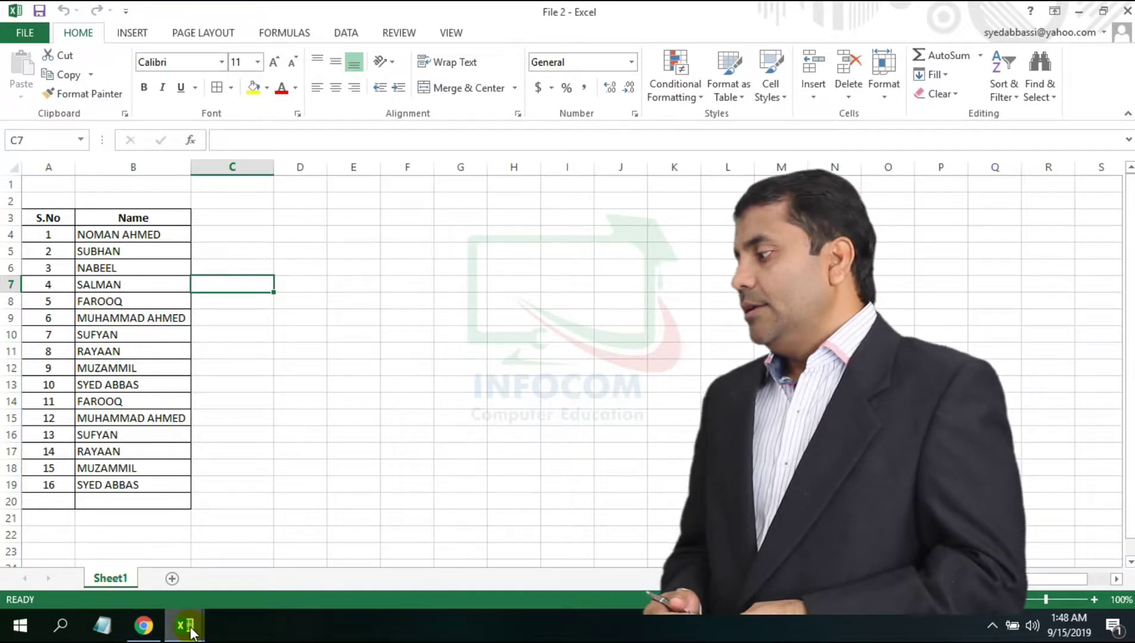
mouse_move(184, 625)
left_click(93, 544)
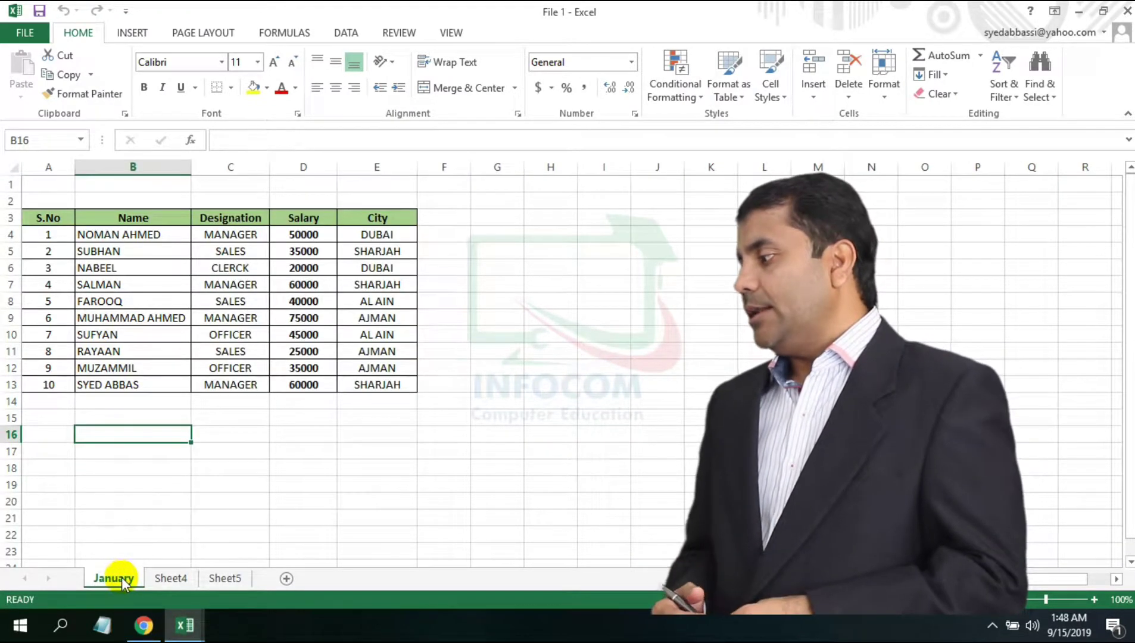
- Copy January into File 2 with Create a copy checked
right_click(121, 577)
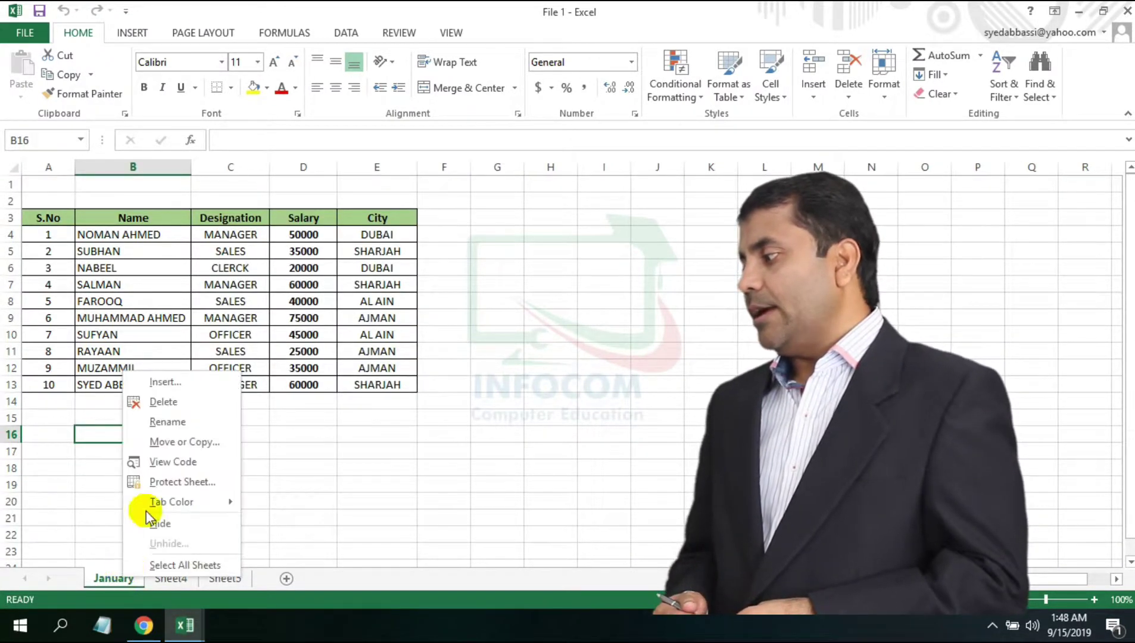
left_click(158, 444)
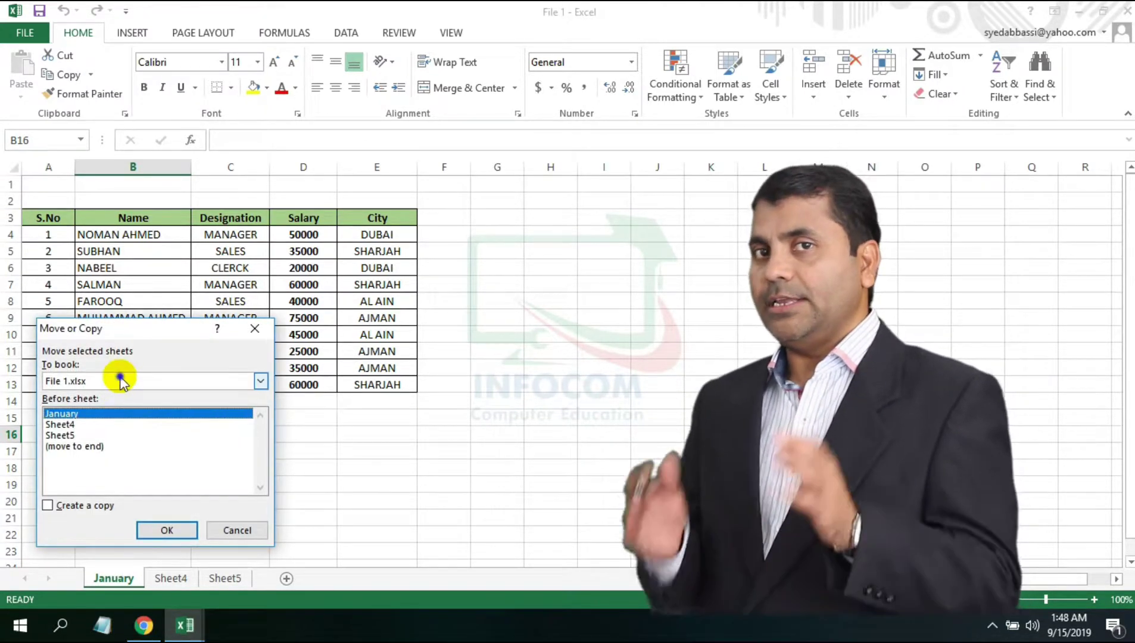
left_click(121, 382)
left_click(81, 418)
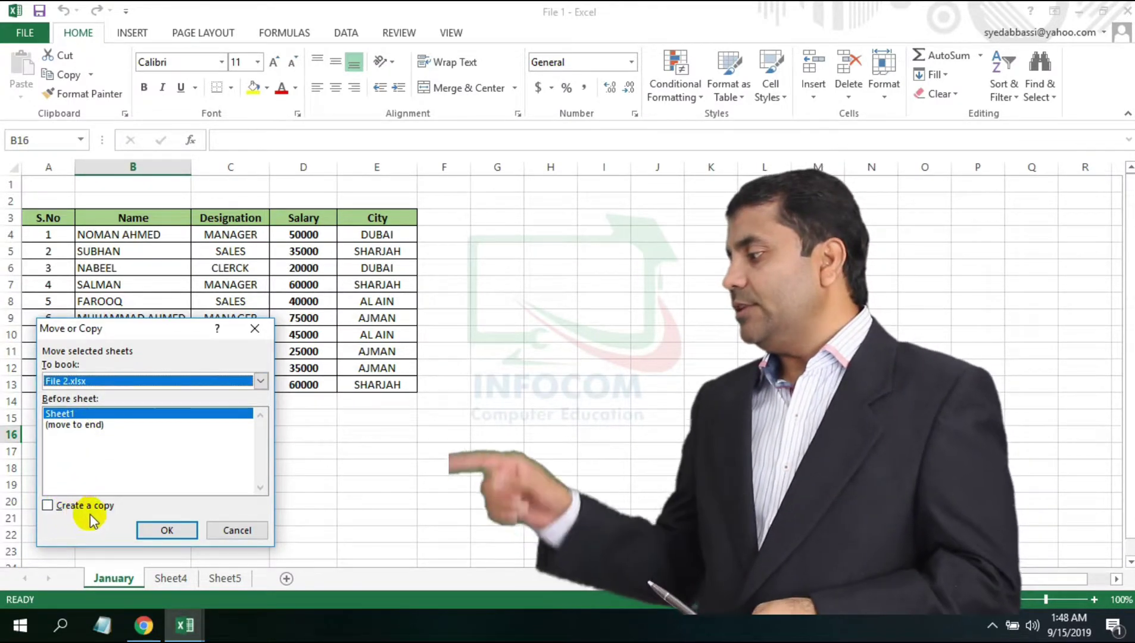
left_click(46, 506)
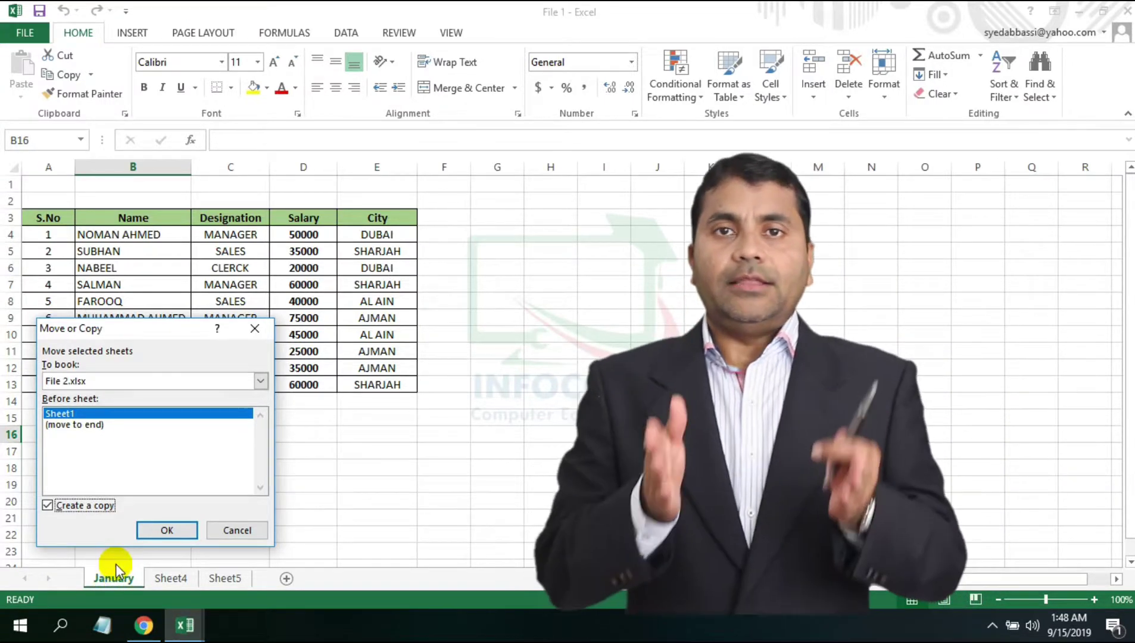
left_click(168, 529)
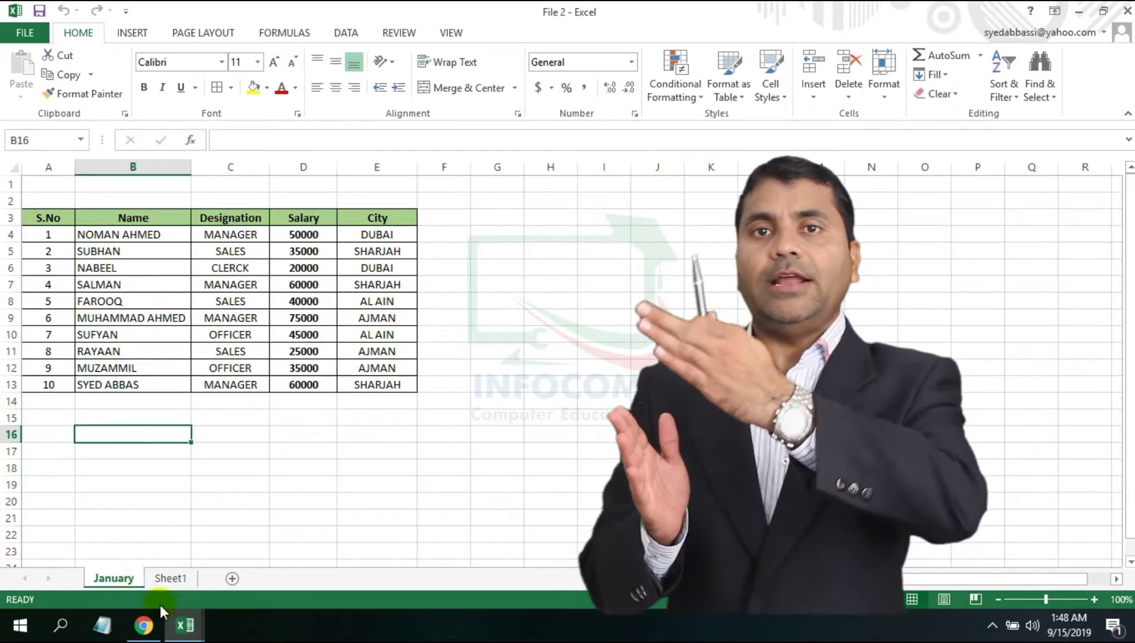
- Switch between File 1 and File 2 to check the copied January sheet
left_click(127, 562)
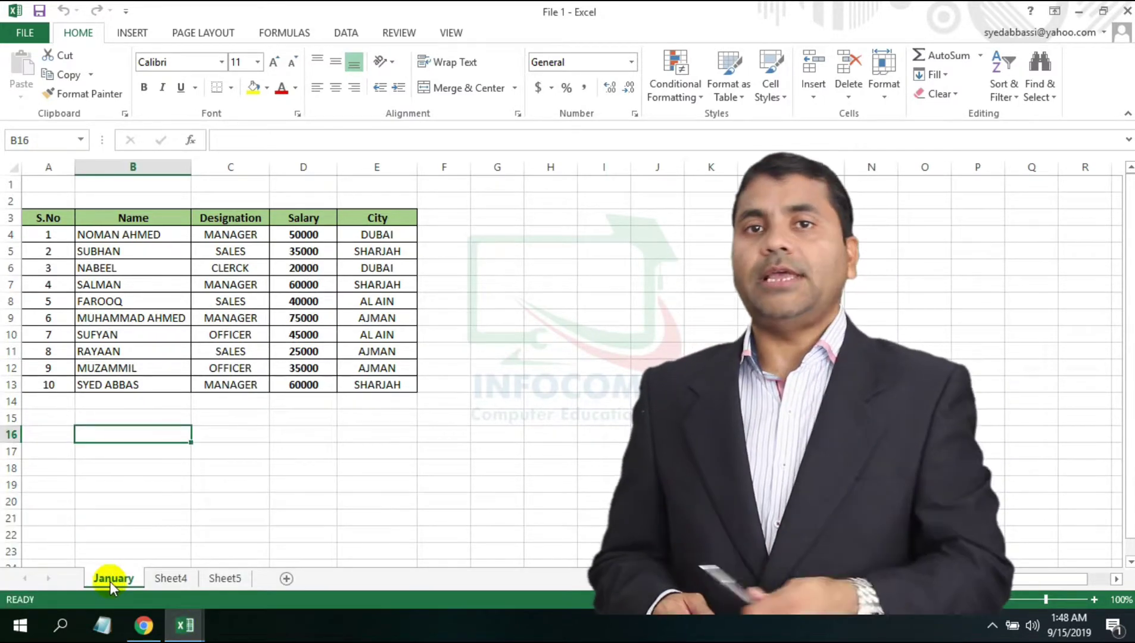
left_click(196, 621)
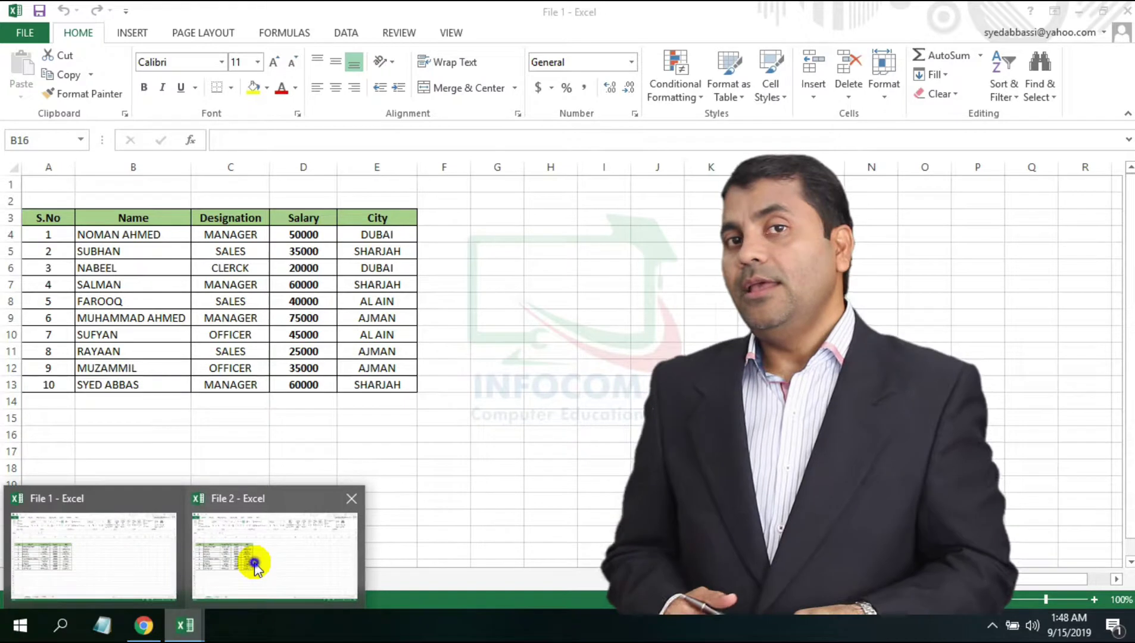
left_click(250, 559)
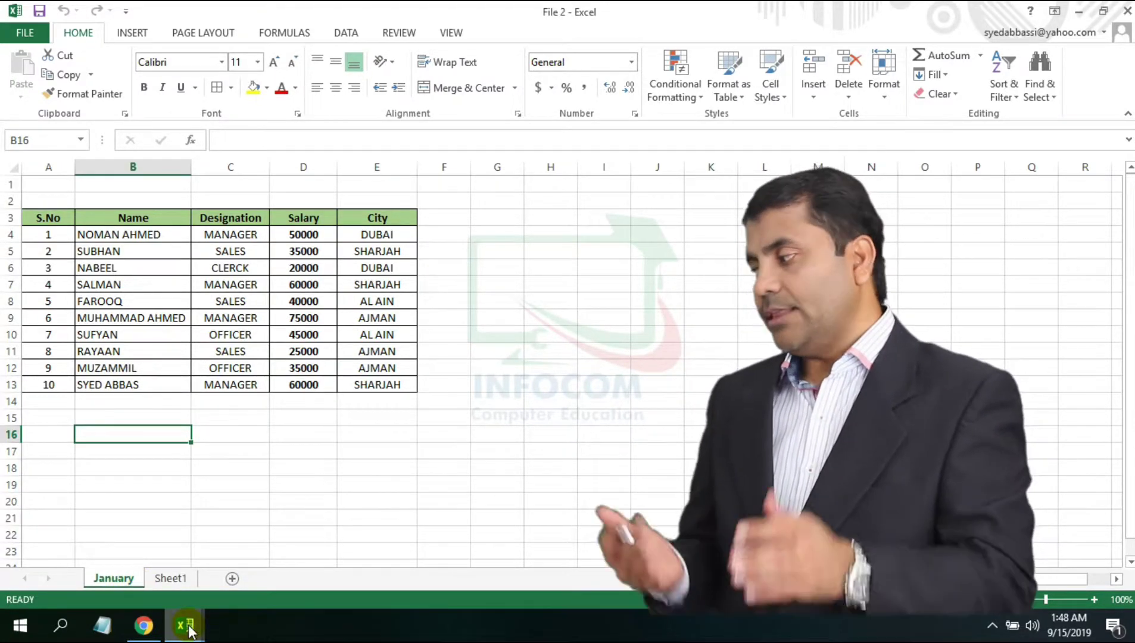
mouse_move(184, 626)
left_click(132, 567)
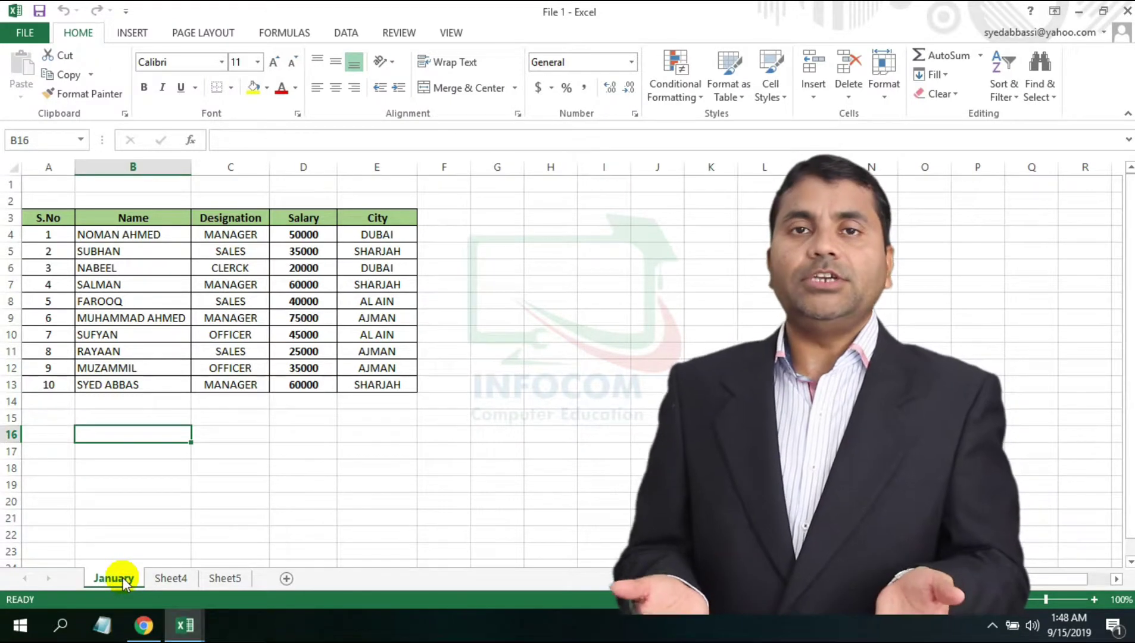
right_click(122, 577)
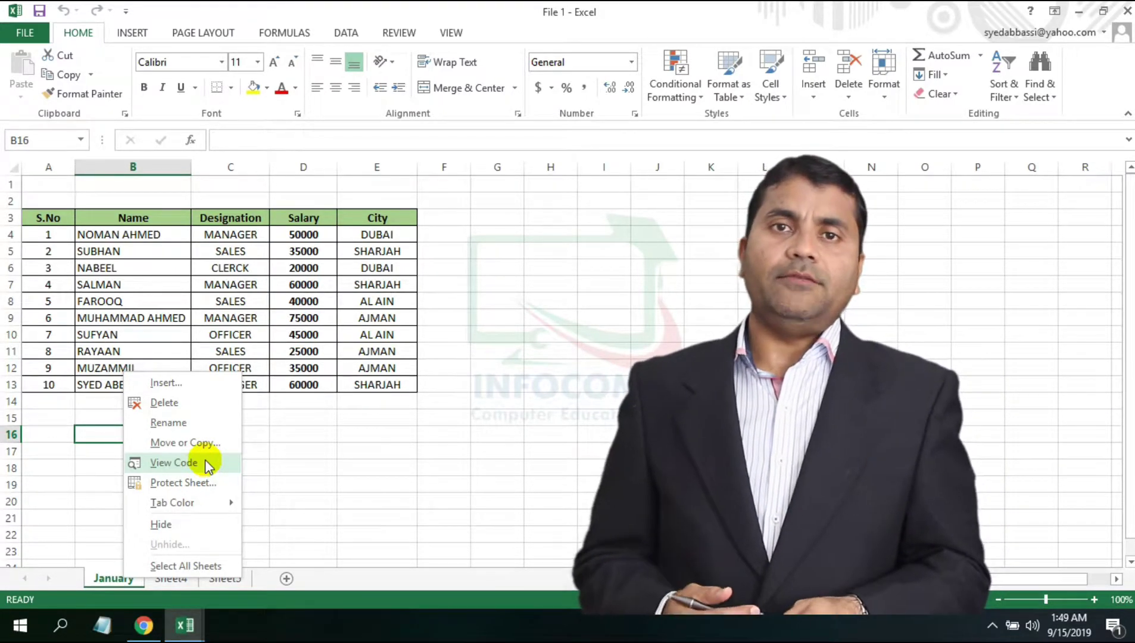
left_click(204, 462)
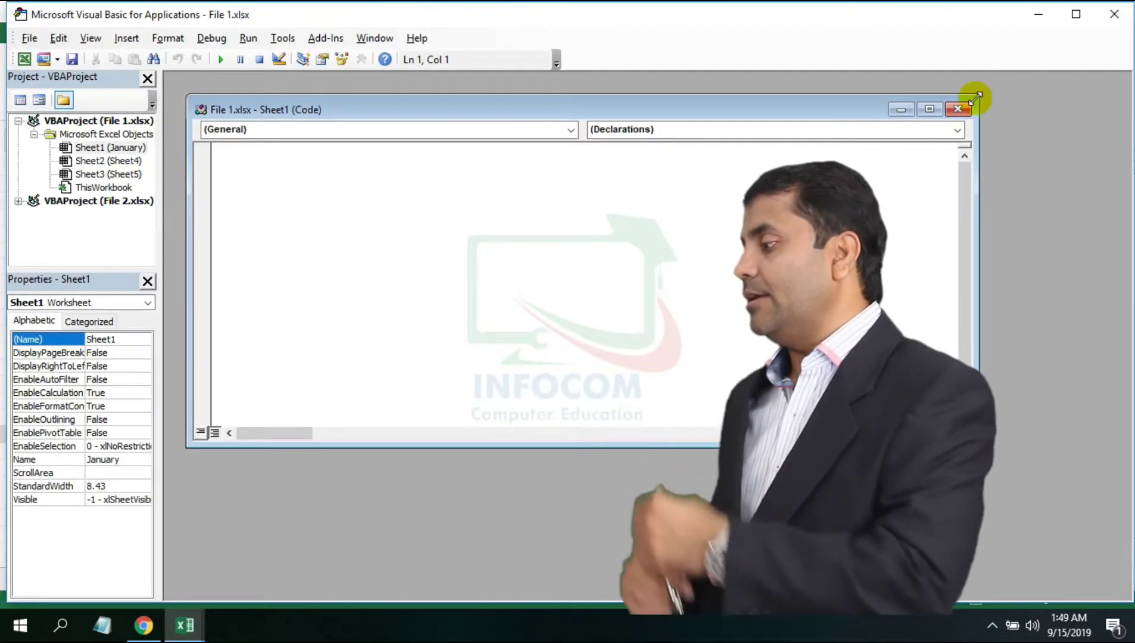
left_click(963, 109)
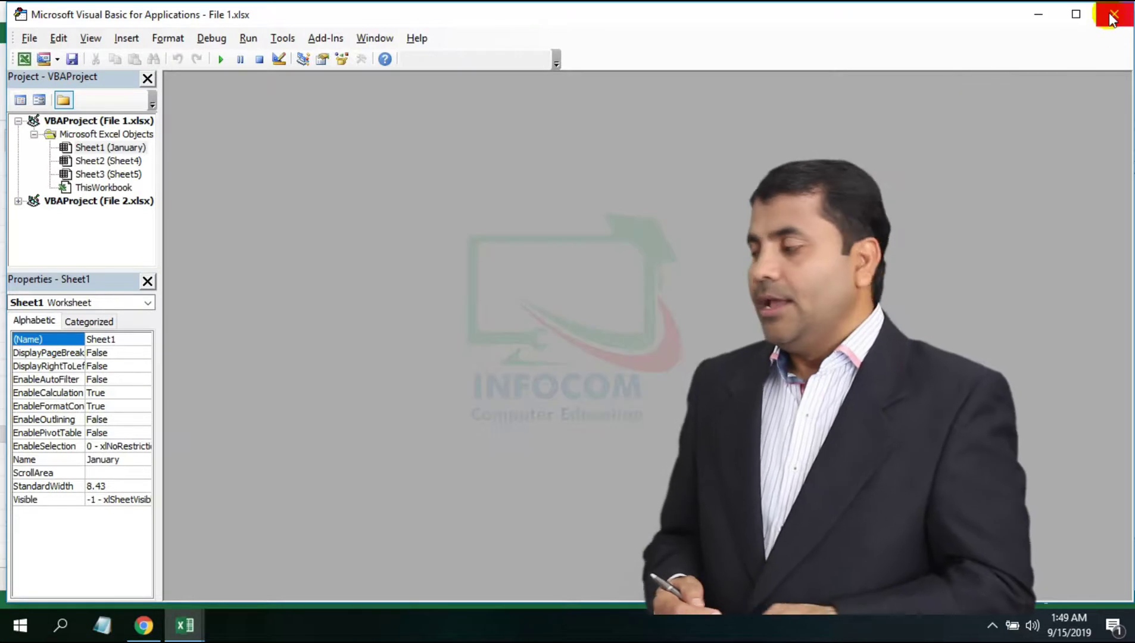
left_click(1114, 13)
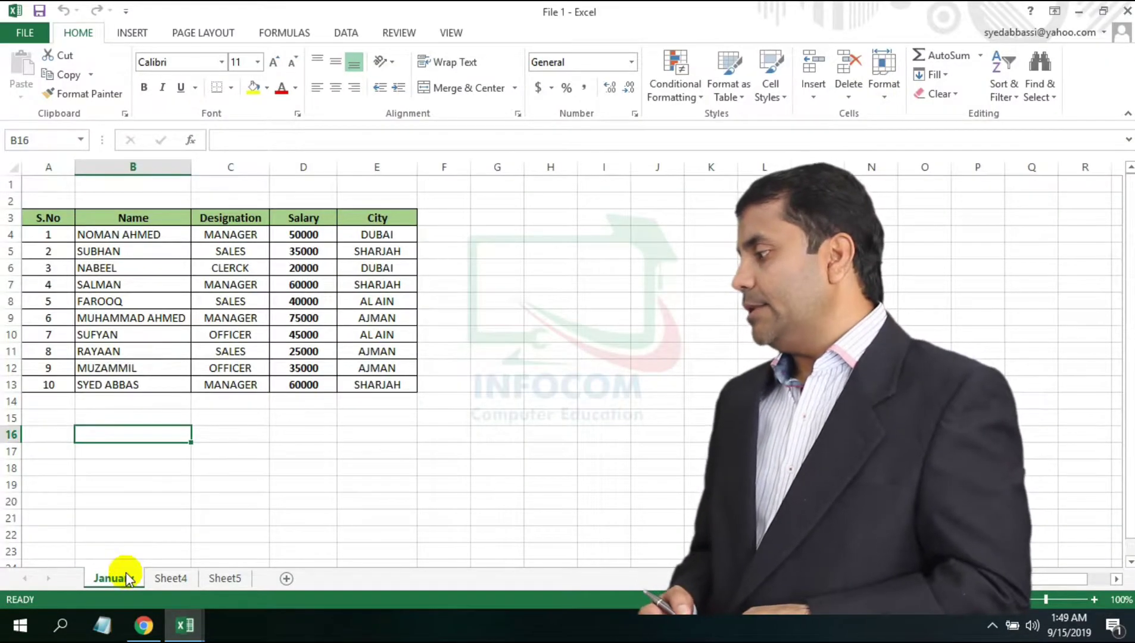
- Protect the January sheet with a confirmed password, allowing only selection of locked and unlocked cells
right_click(125, 573)
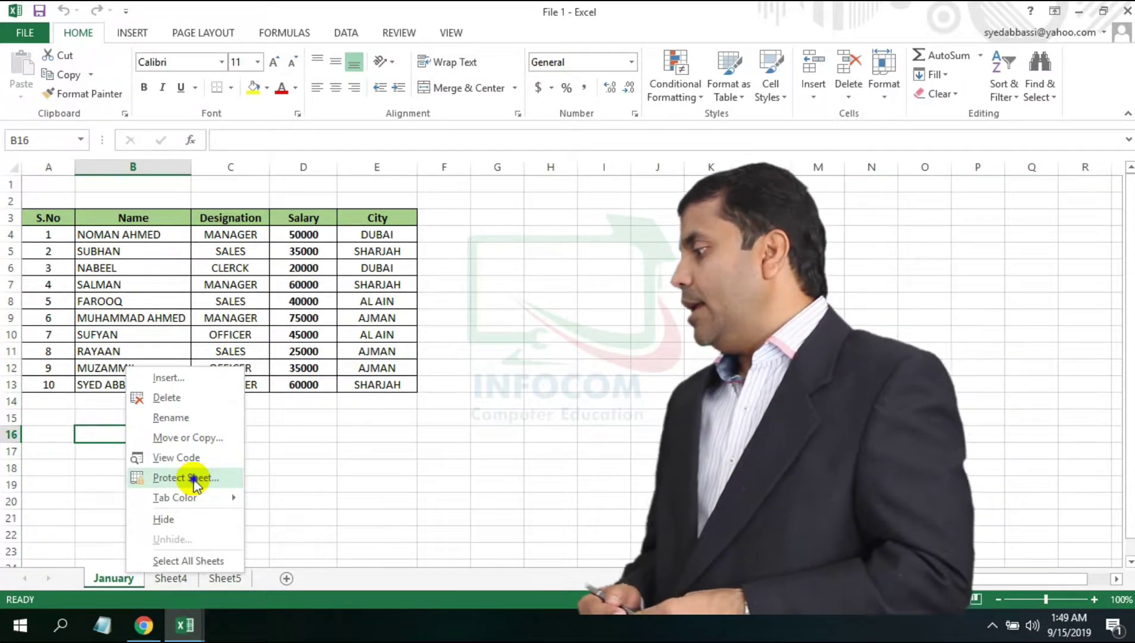
left_click(194, 480)
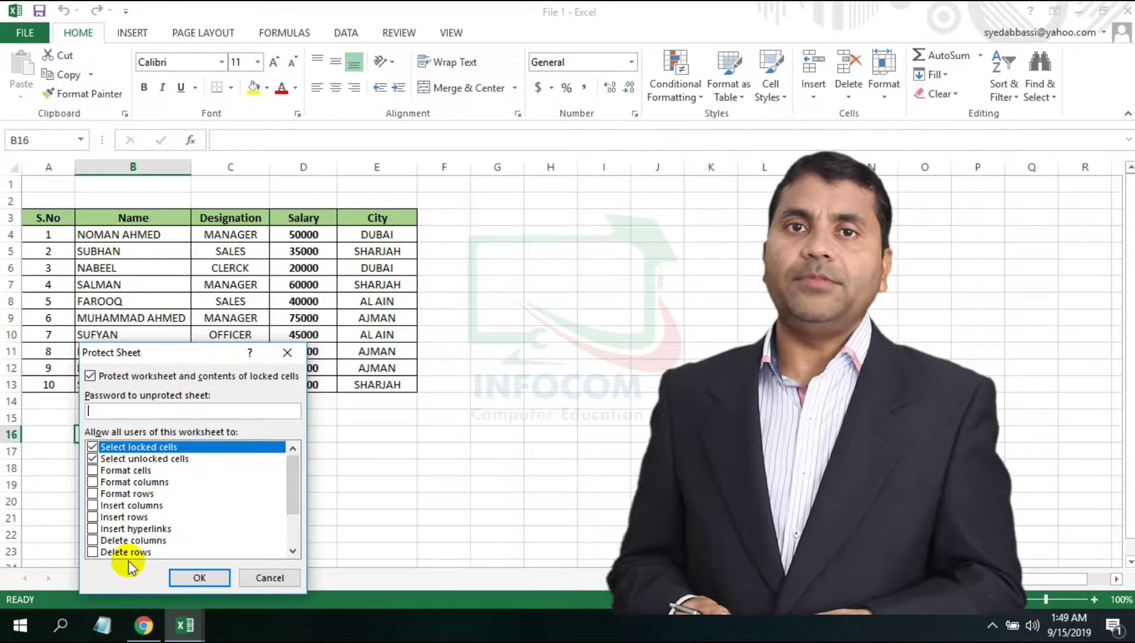
left_click(93, 553)
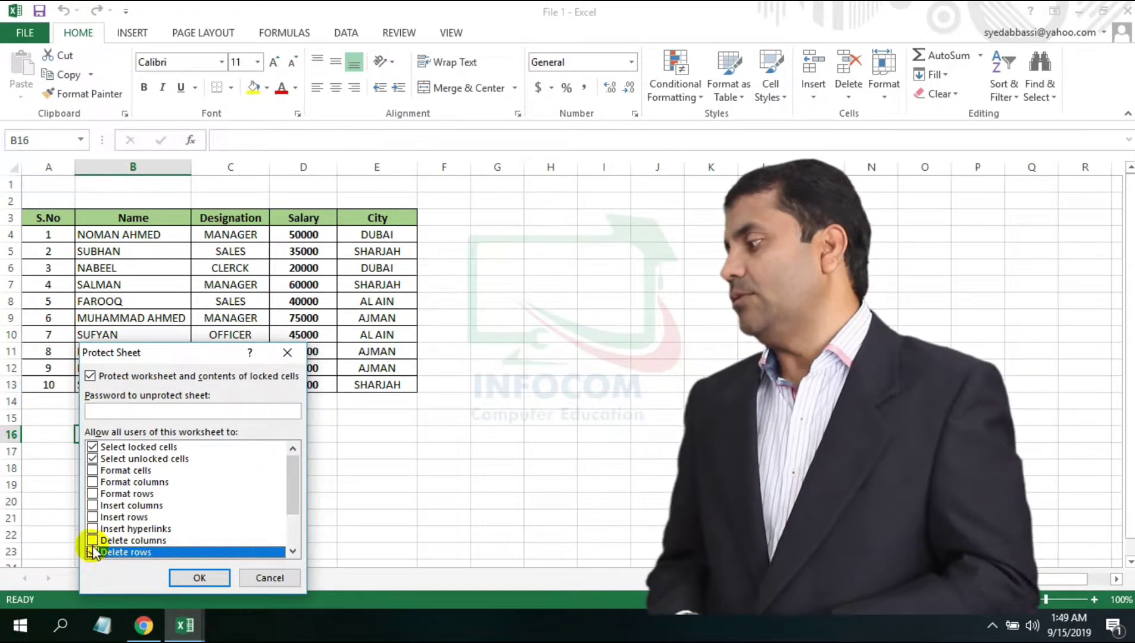
left_click(93, 541)
left_click(92, 554)
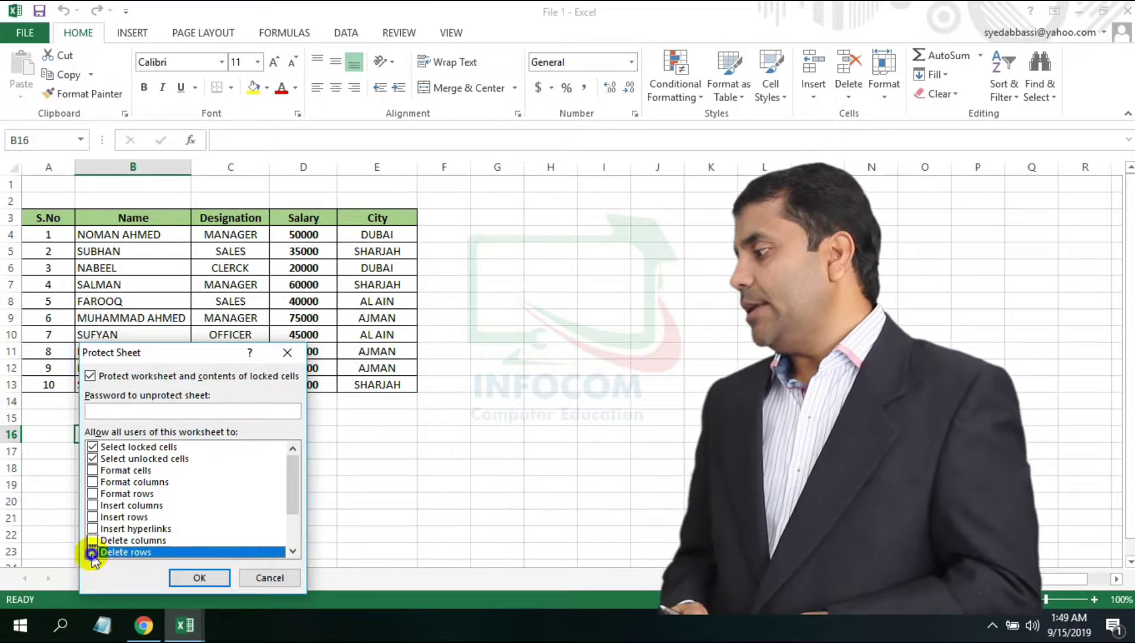
left_click(93, 471)
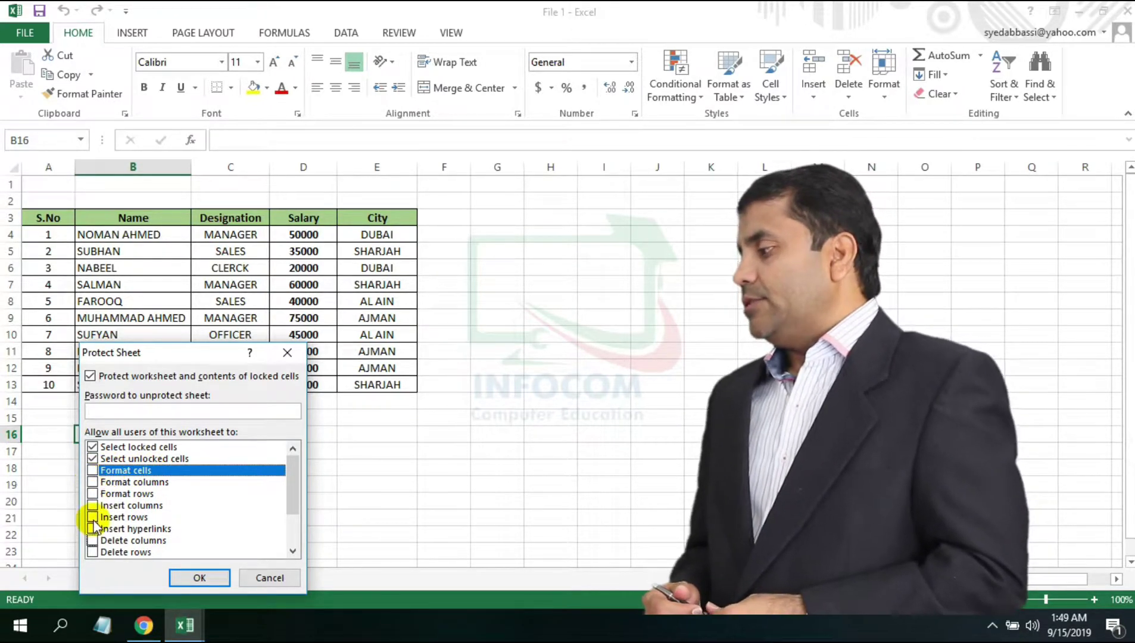
left_click(142, 413)
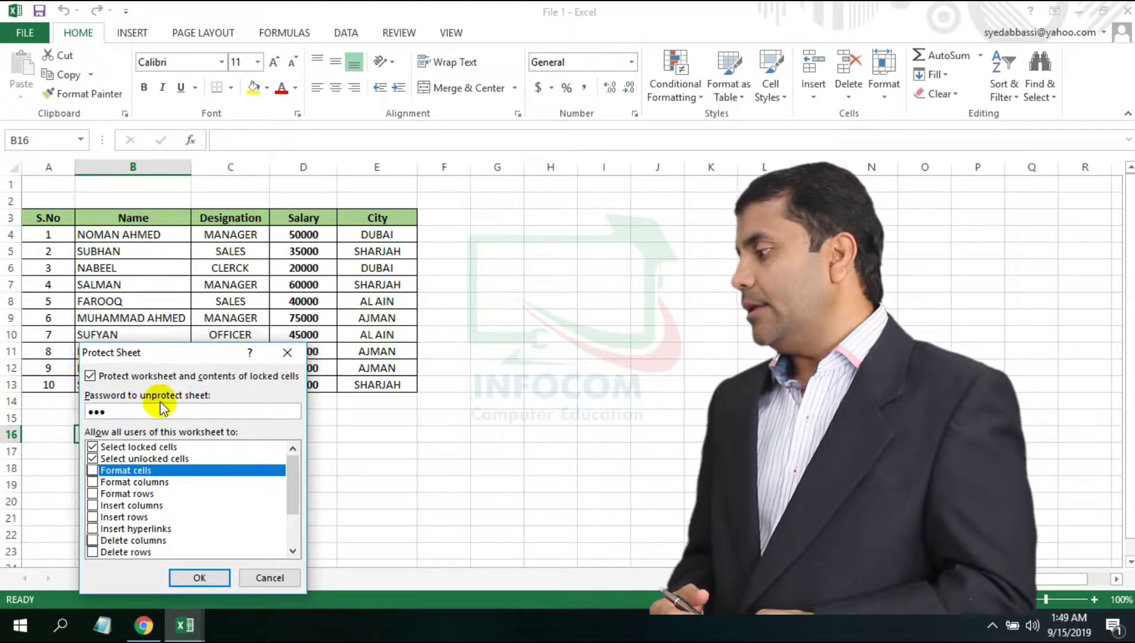
left_click(200, 578)
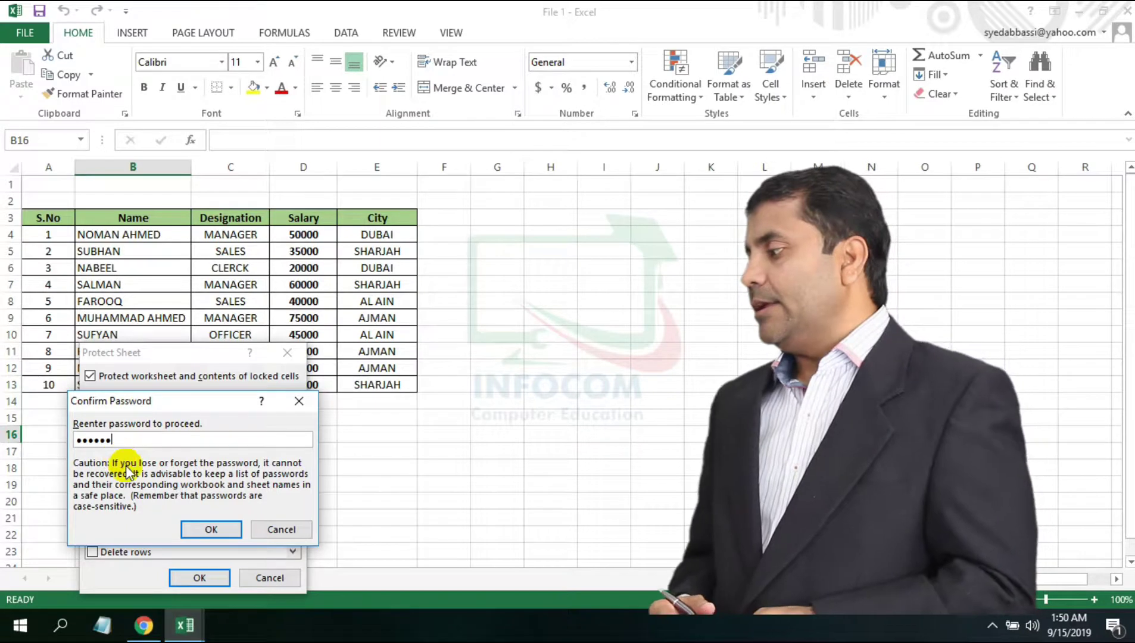
left_click(202, 531)
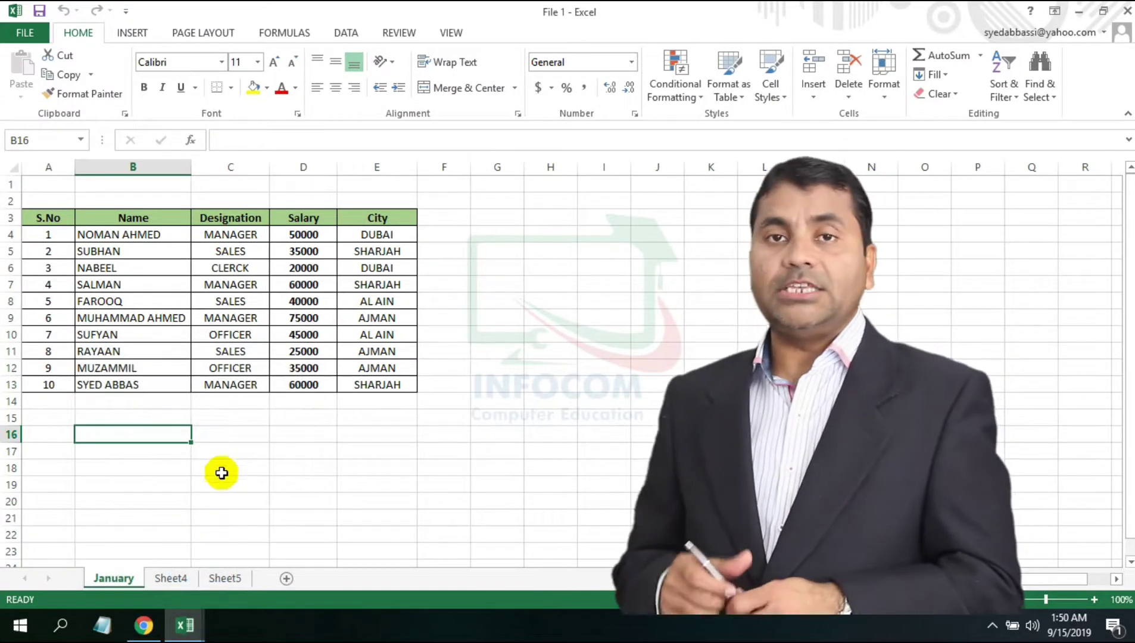
left_click(232, 417)
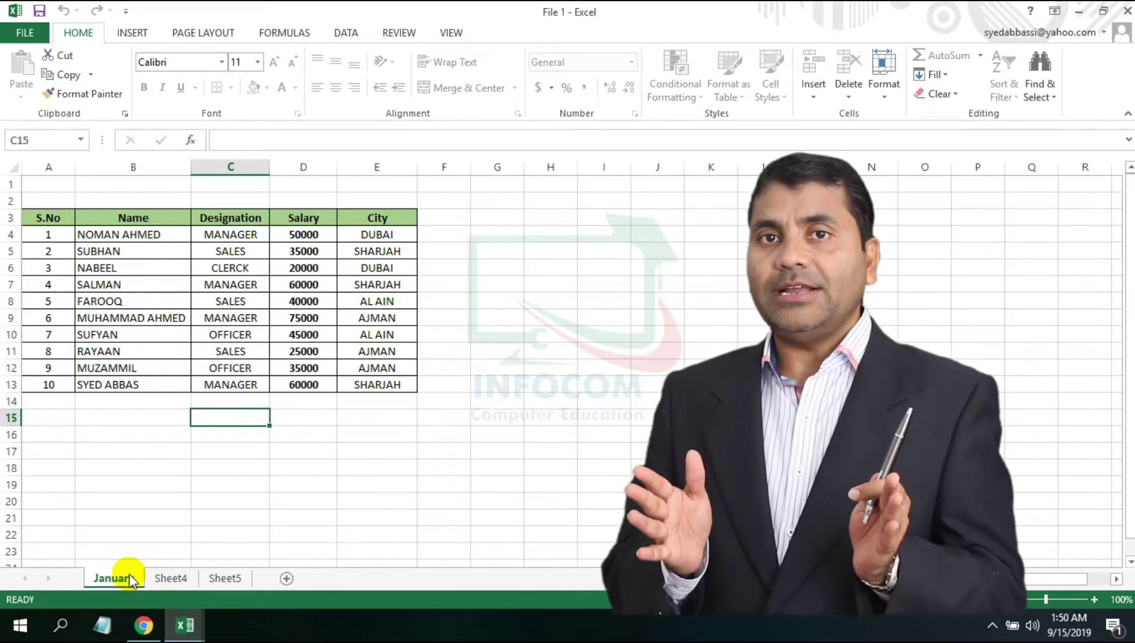
- Type test entries 'fsdfsd', 'dsf' and 'fsdfds' into cells on Sheet4
left_click(171, 578)
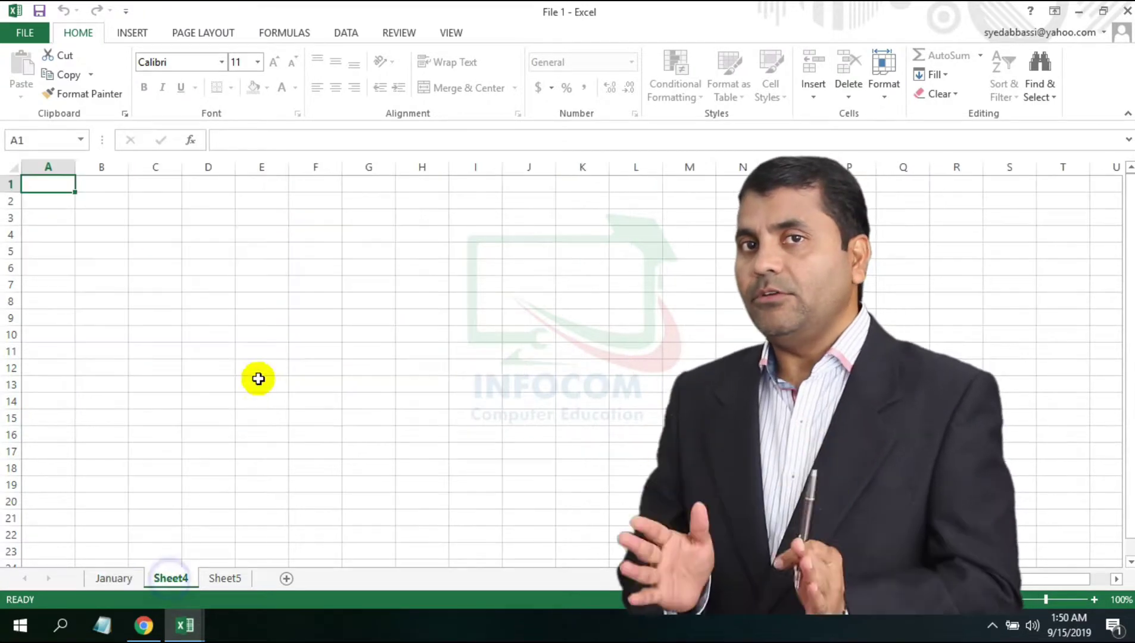
left_click(295, 313)
type("fsdfsd")
left_click(200, 298)
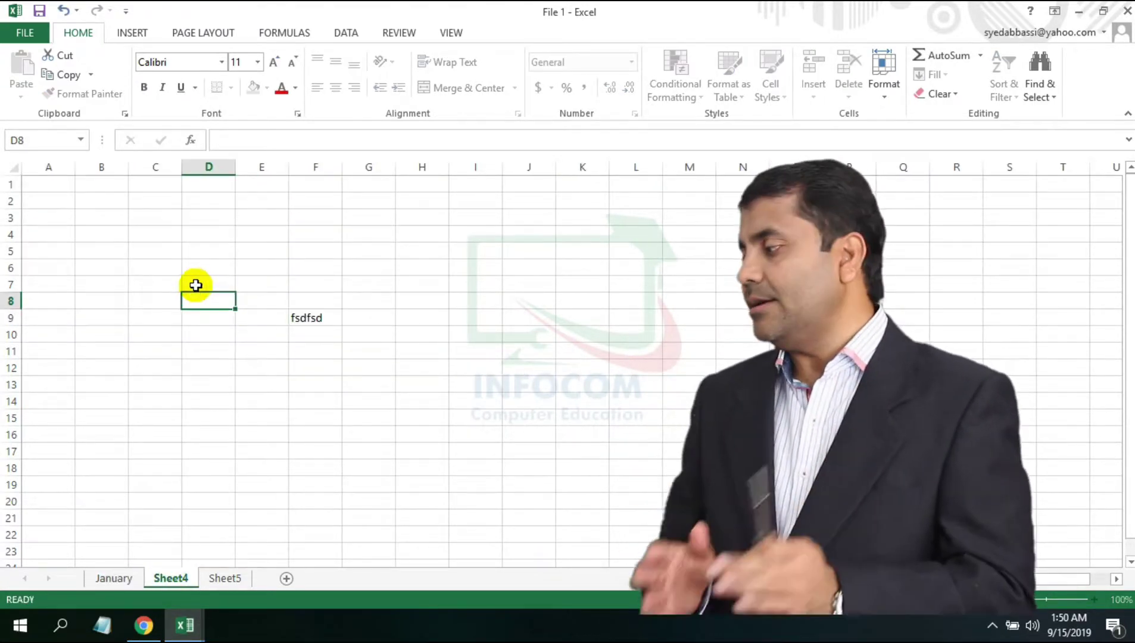
type("dsf")
left_click(202, 265)
type("fsdfds")
left_click(167, 226)
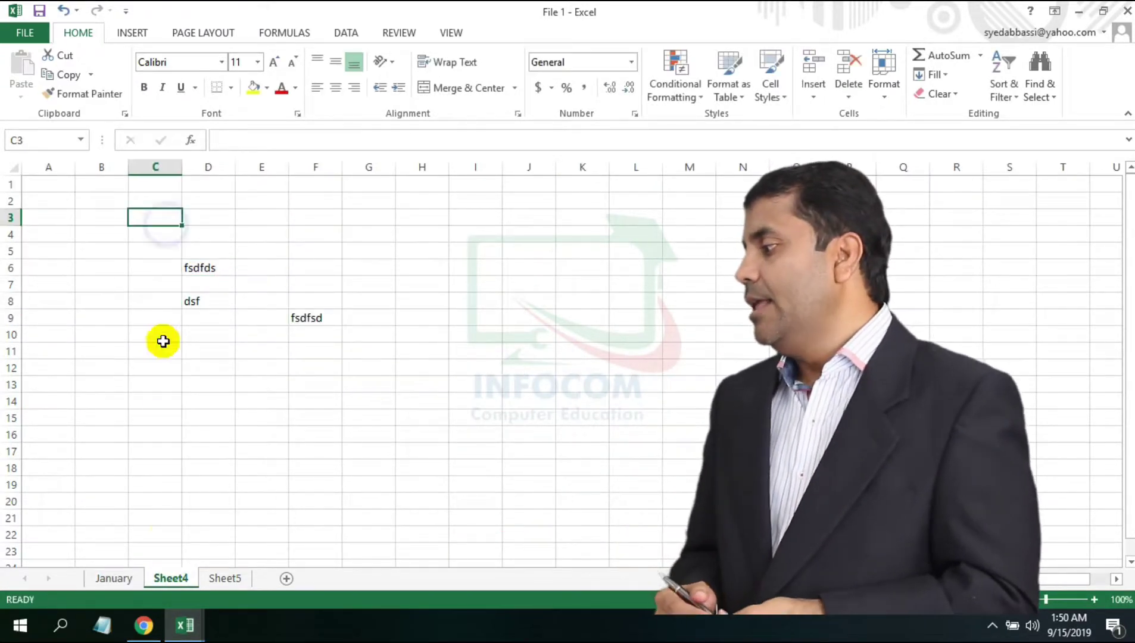
- On January, try clearing B7:C10 and dismiss the protected-sheet warning
left_click(117, 578)
left_click(173, 316)
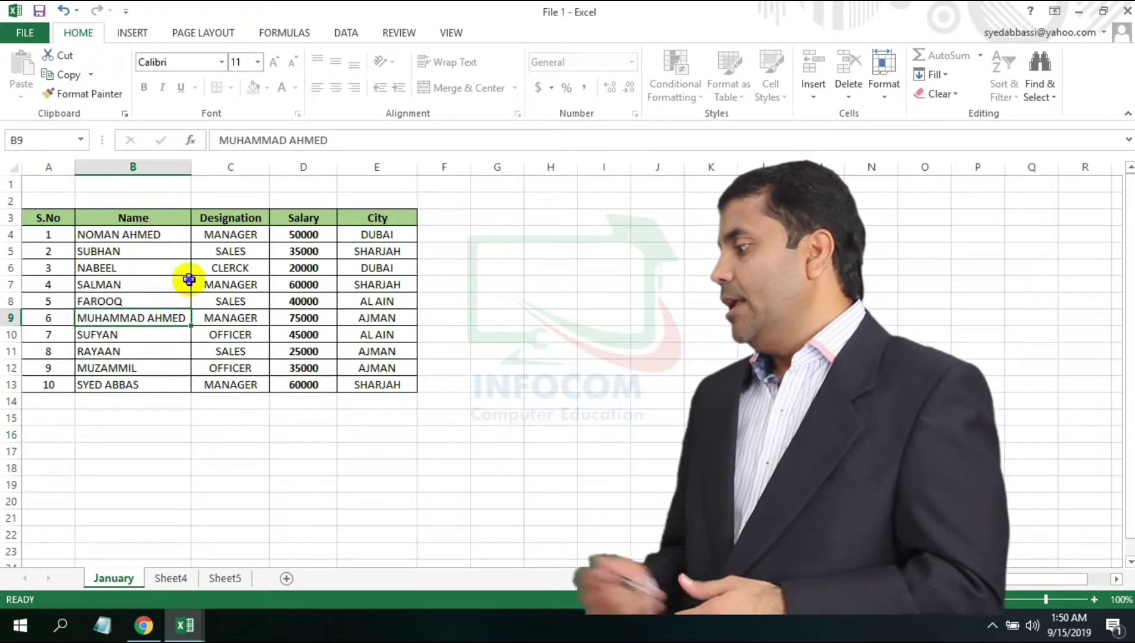
left_click_drag(180, 285, 220, 333)
key("Delete")
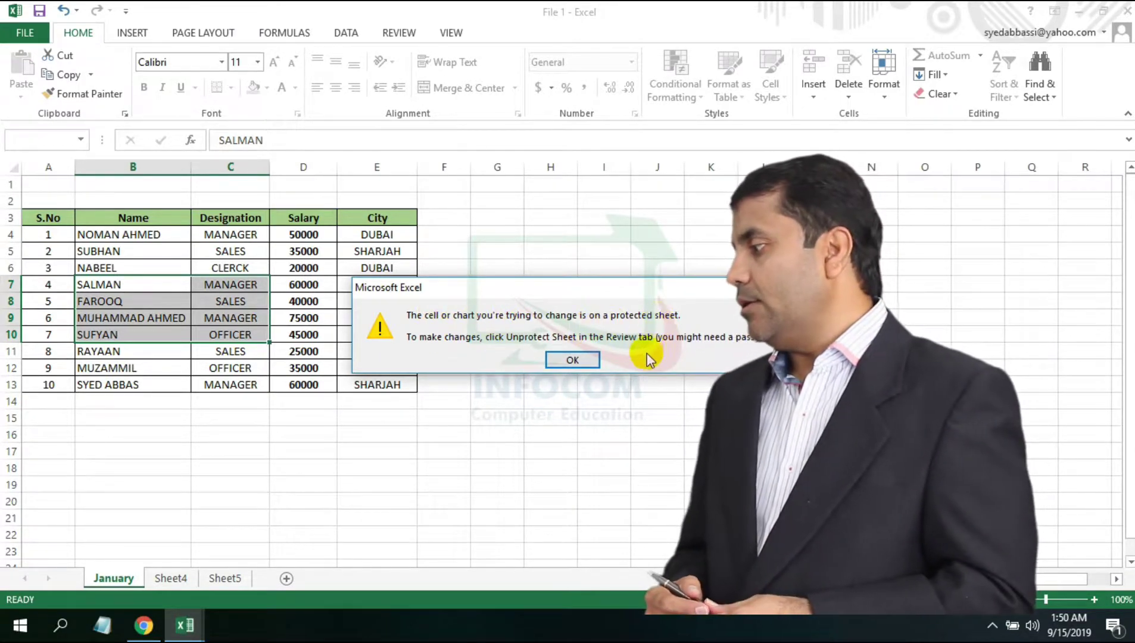
left_click(573, 361)
- Try editing cell C7 and the B2:E15 table, dismissing each protection warning
left_click(300, 350)
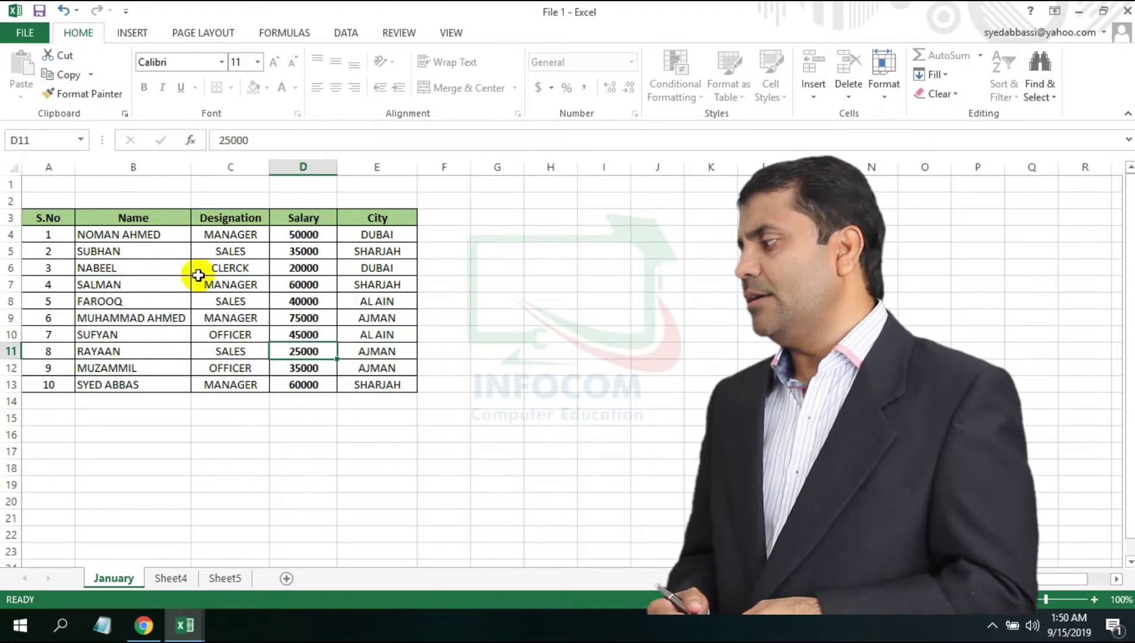
left_click(206, 284)
double_click(225, 284)
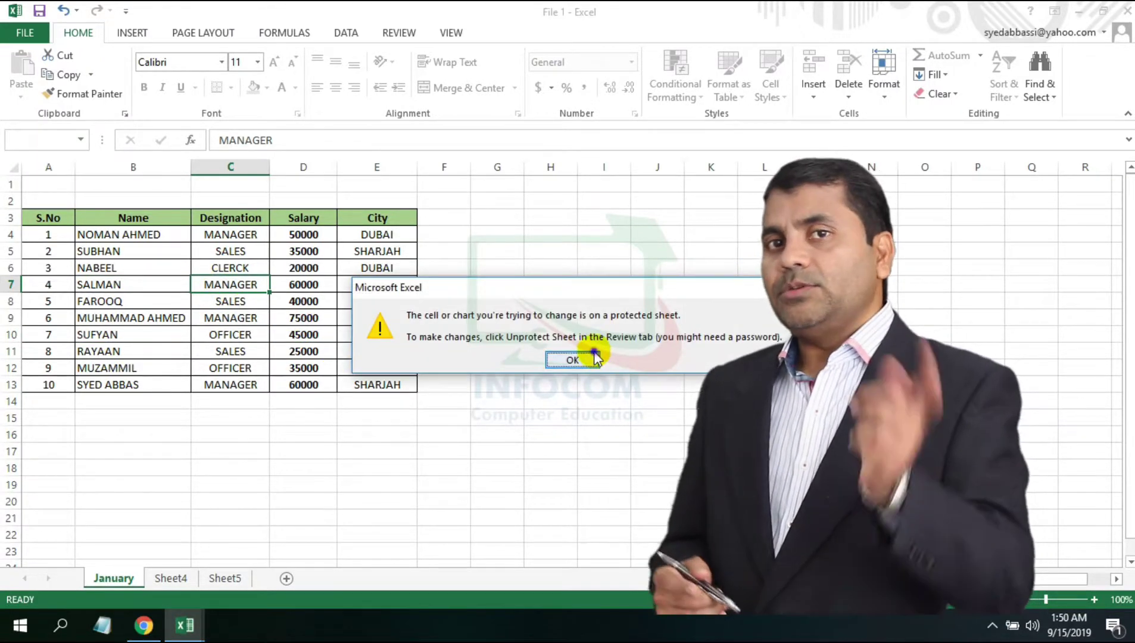
left_click(596, 359)
left_click_drag(142, 200, 353, 418)
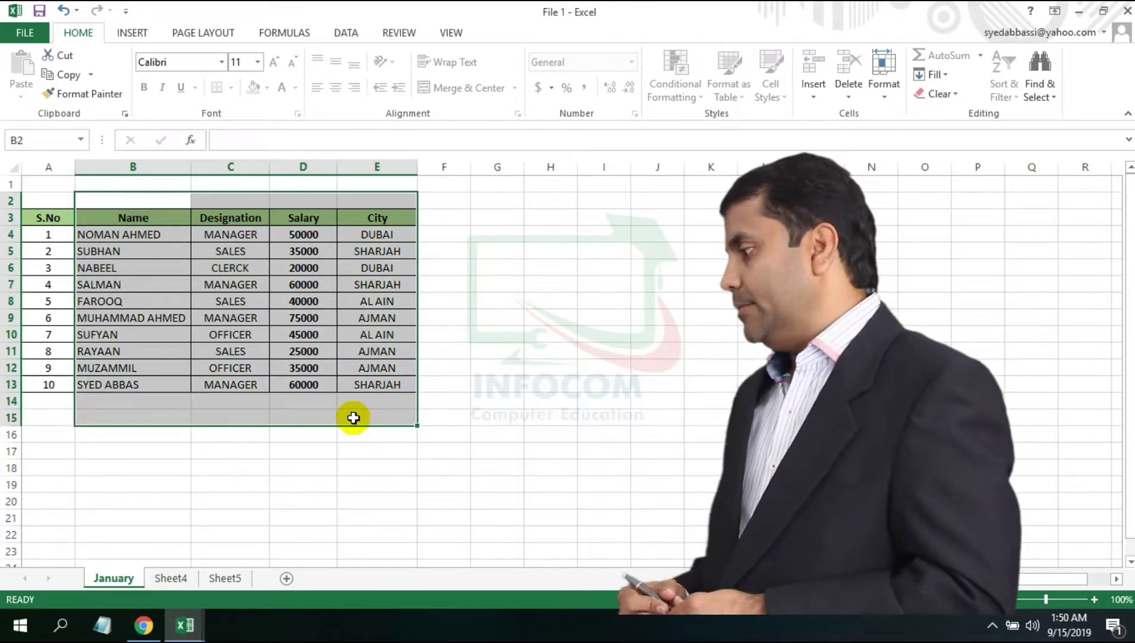
double_click(355, 409)
left_click(567, 361)
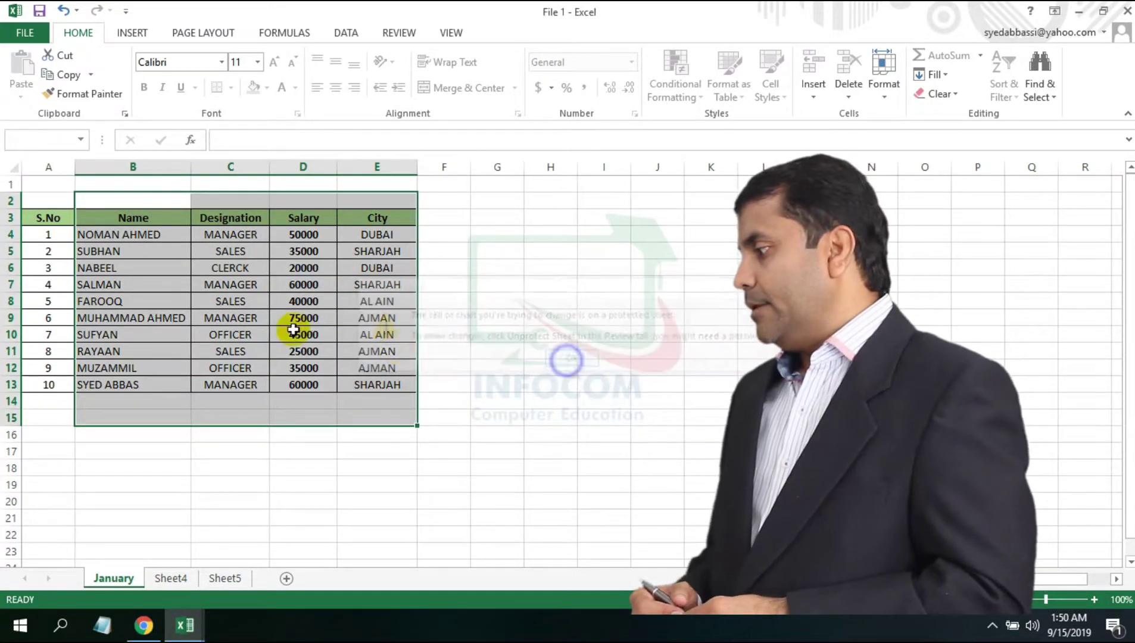
left_click(246, 303)
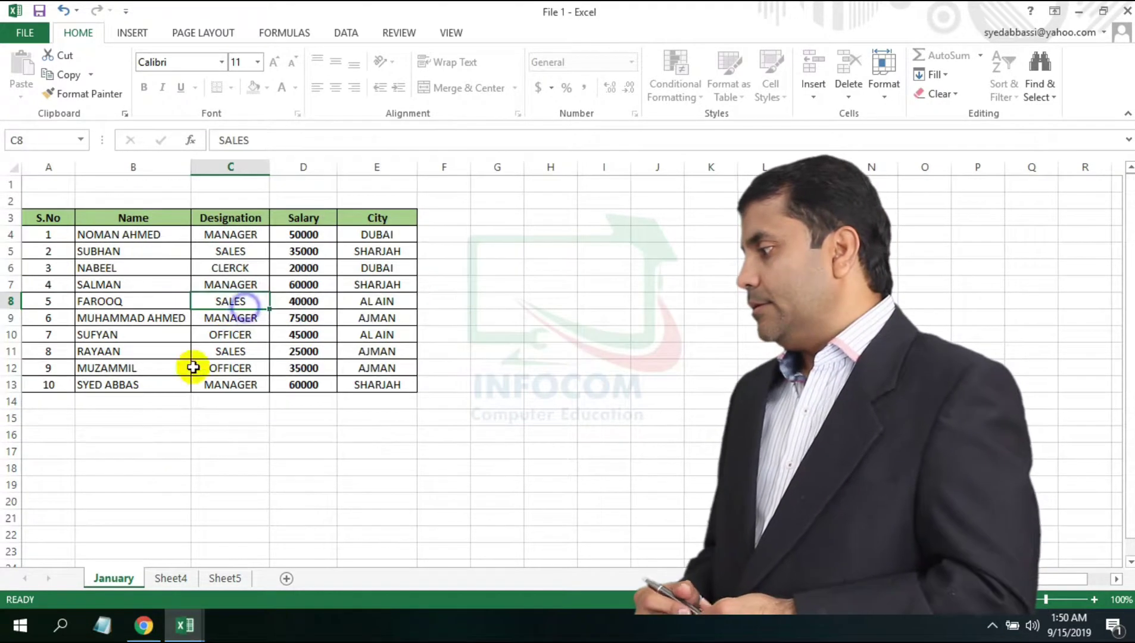
right_click(114, 577)
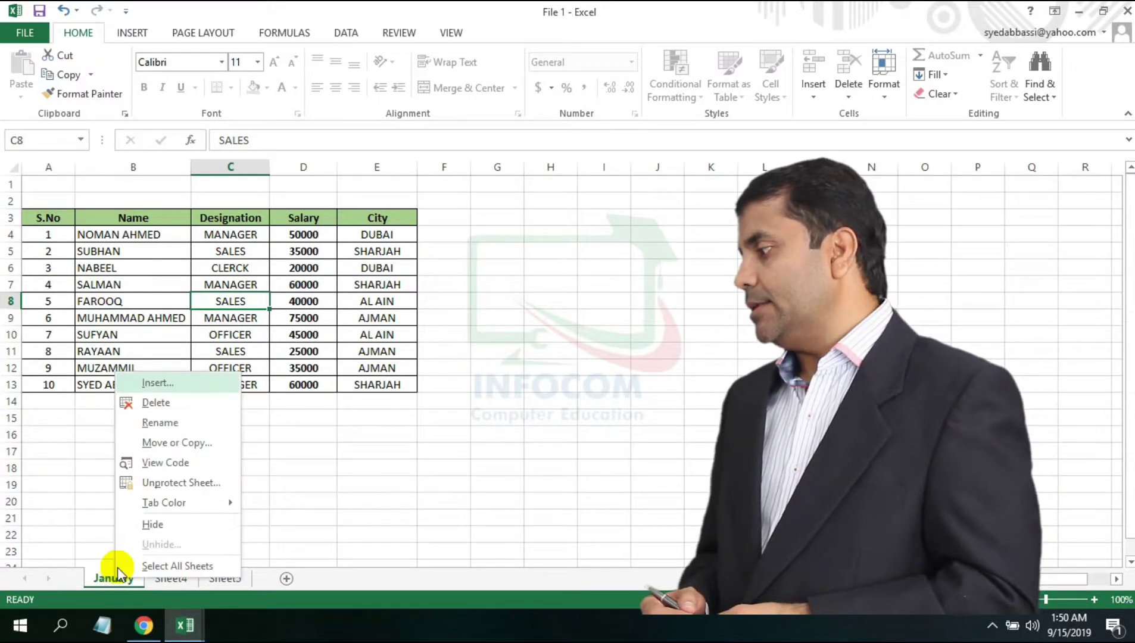
left_click(169, 484)
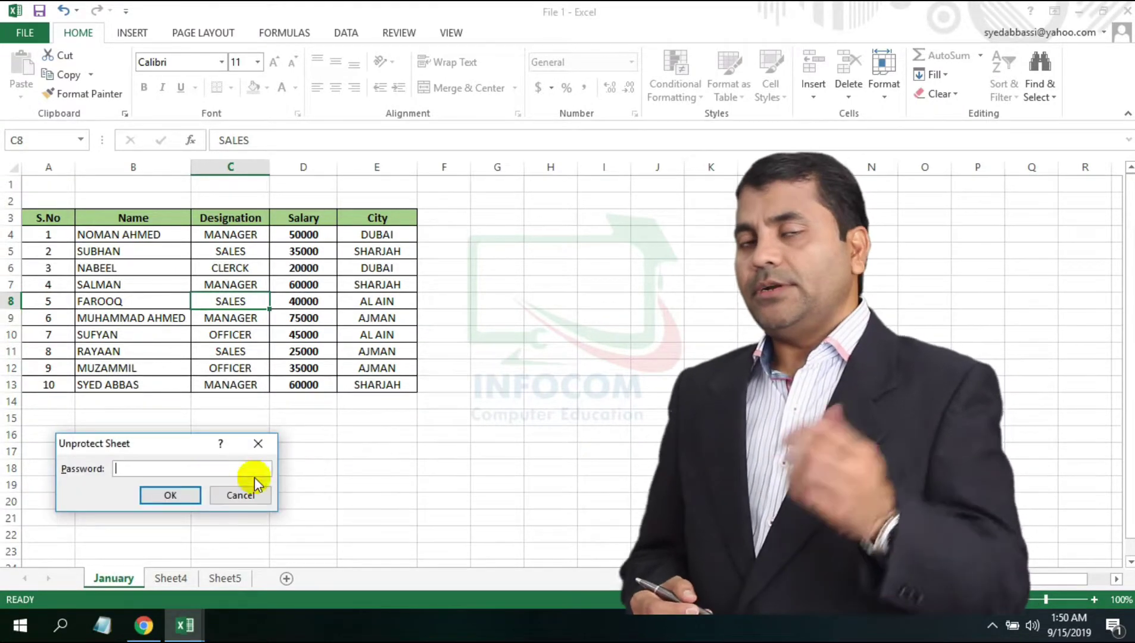
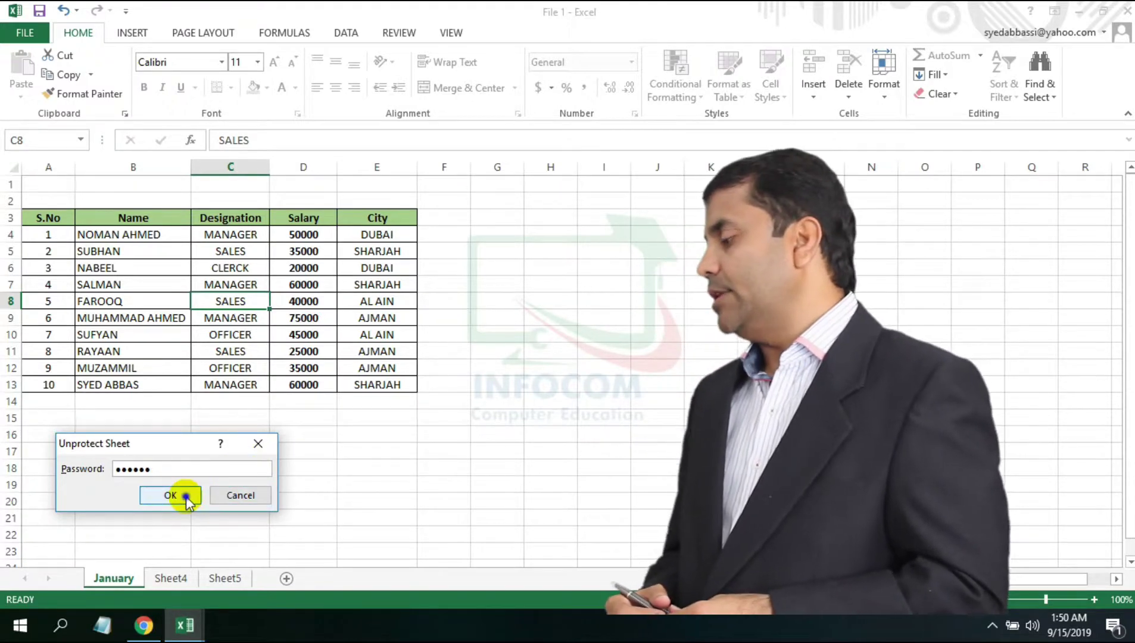
left_click(186, 496)
left_click(181, 404)
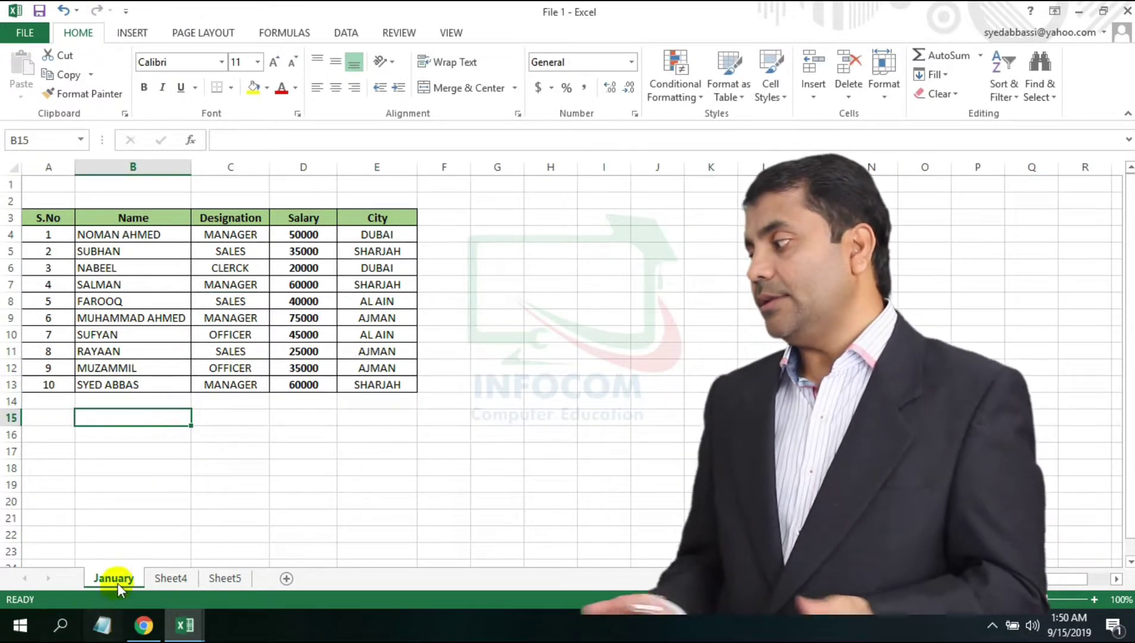
left_click_drag(177, 269, 283, 322)
key("Delete")
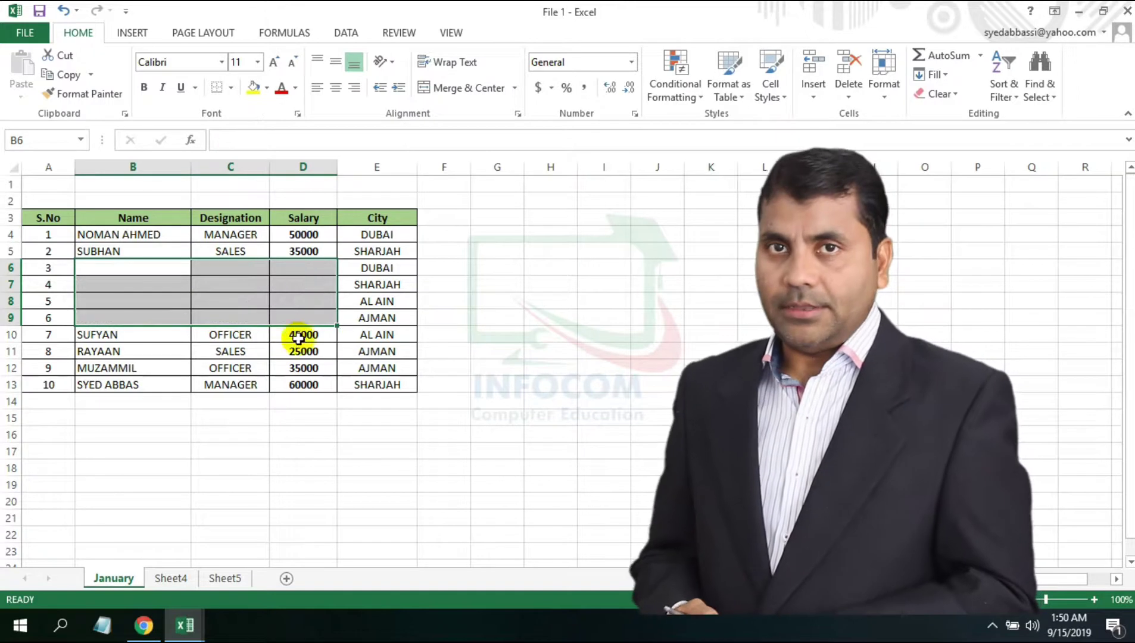
left_click_drag(379, 352, 394, 417)
key("Delete")
left_click_drag(228, 215, 469, 455)
key("Delete")
left_click(257, 296)
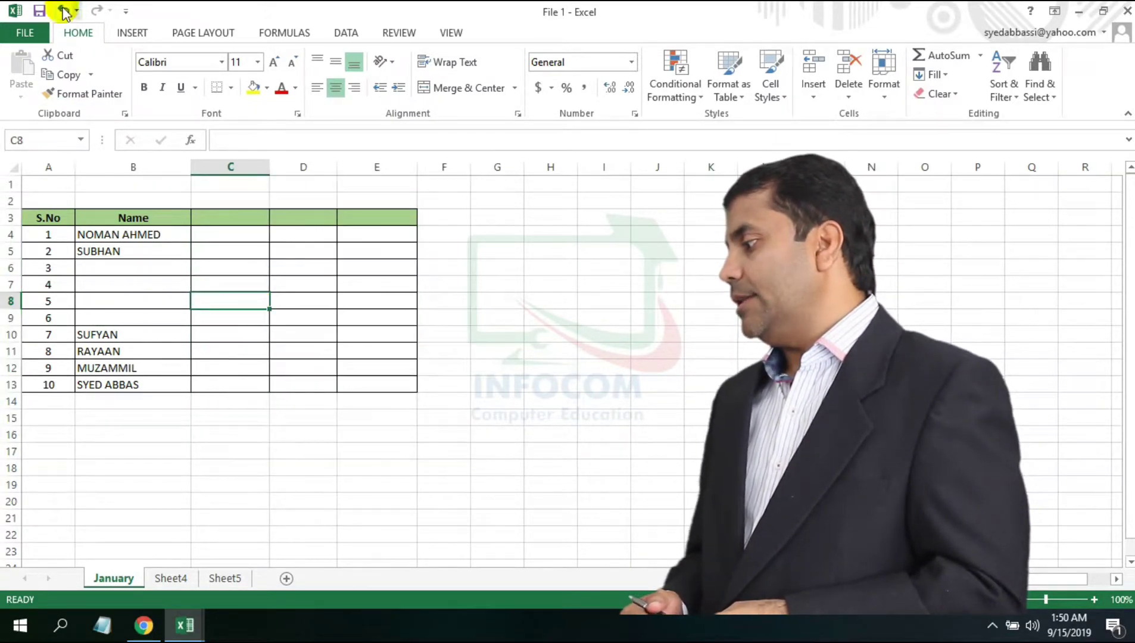
left_click(63, 11)
left_click(64, 11)
left_click(63, 11)
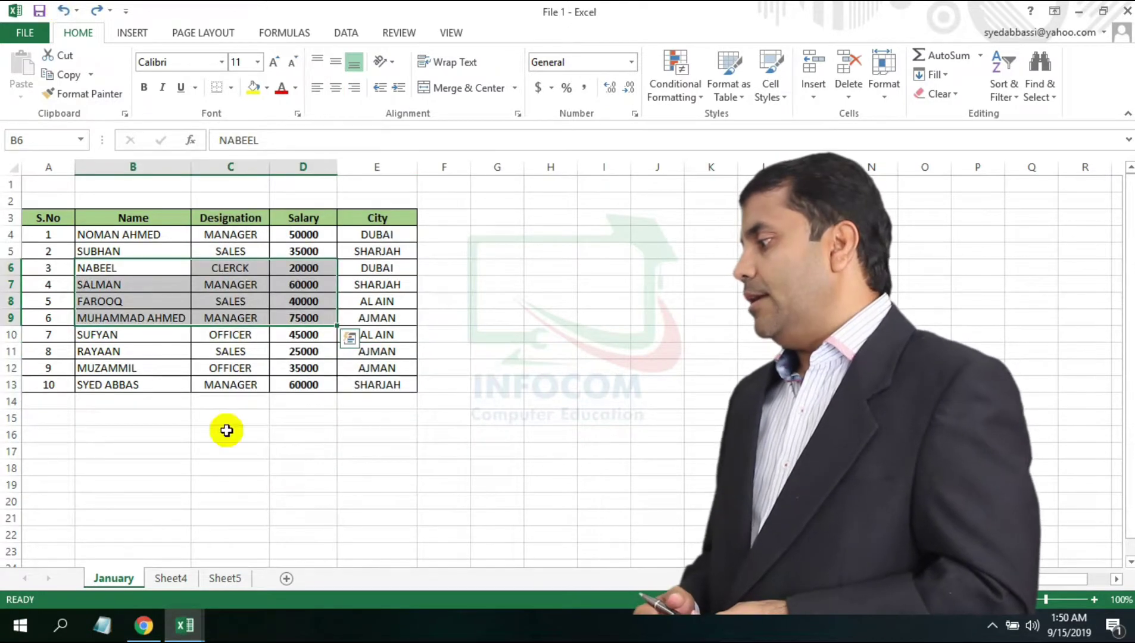
left_click(154, 401)
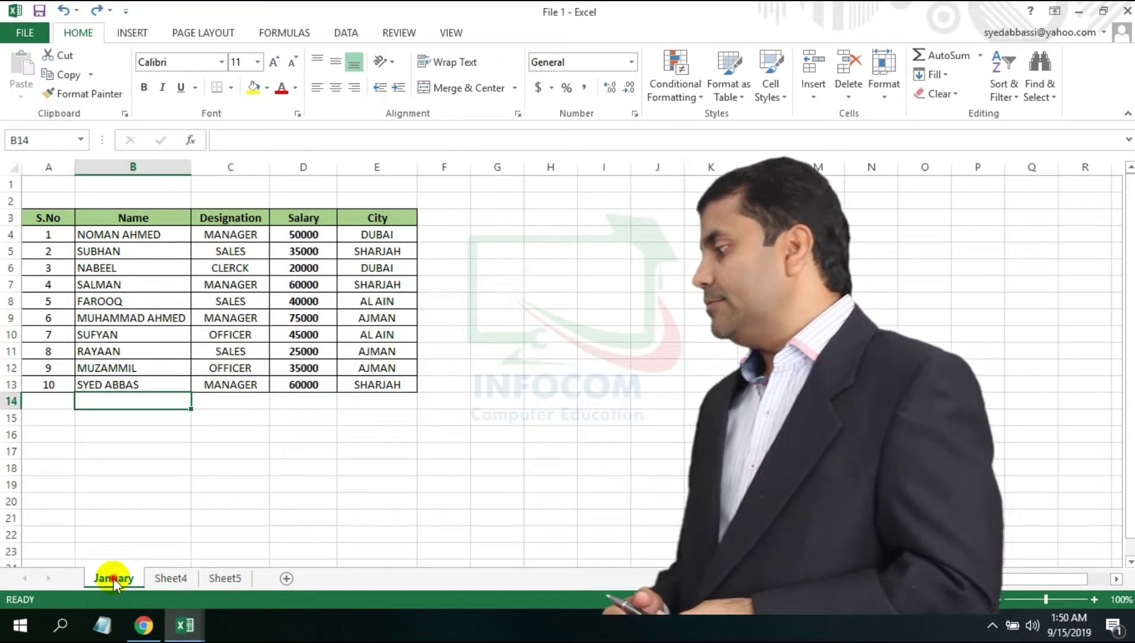
- Colour the January sheet tab red
right_click(113, 579)
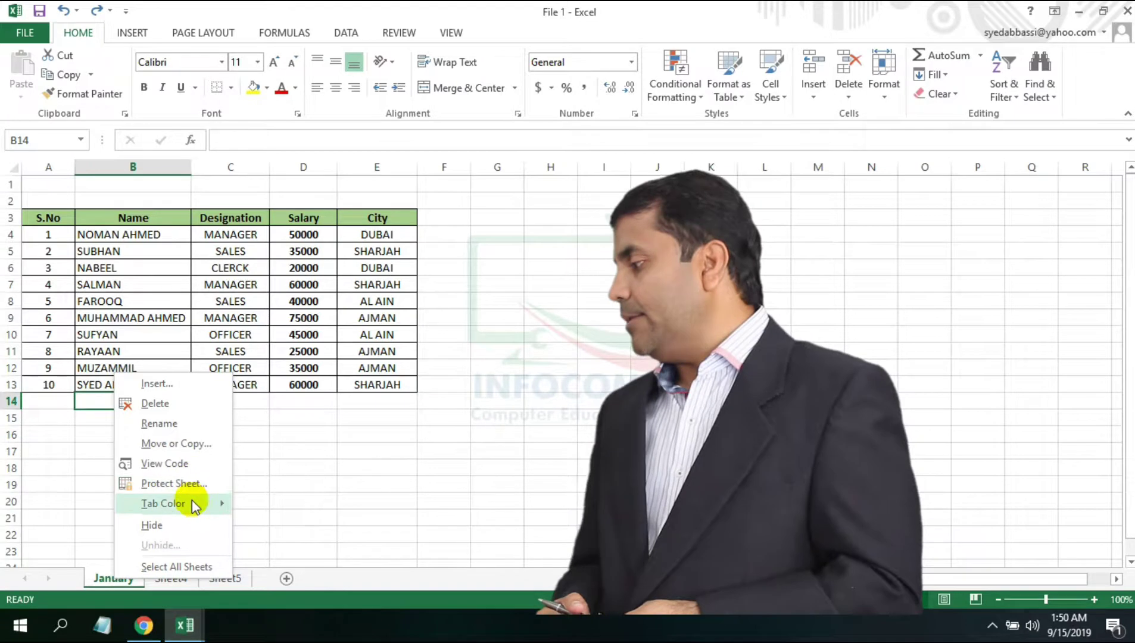
mouse_move(163, 503)
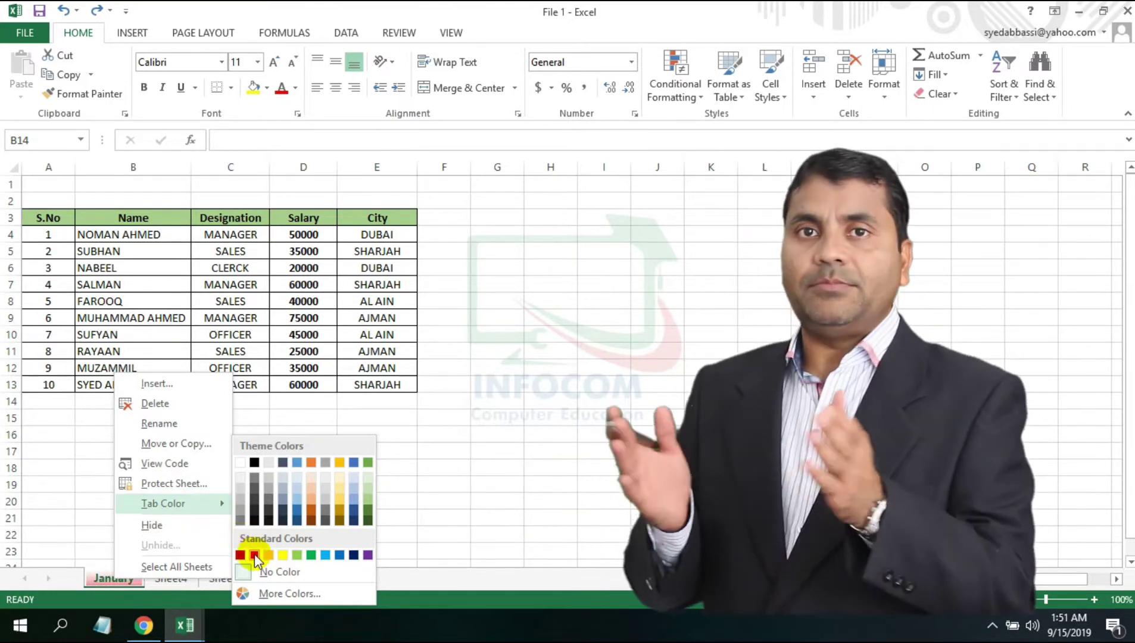
left_click(255, 555)
left_click(170, 579)
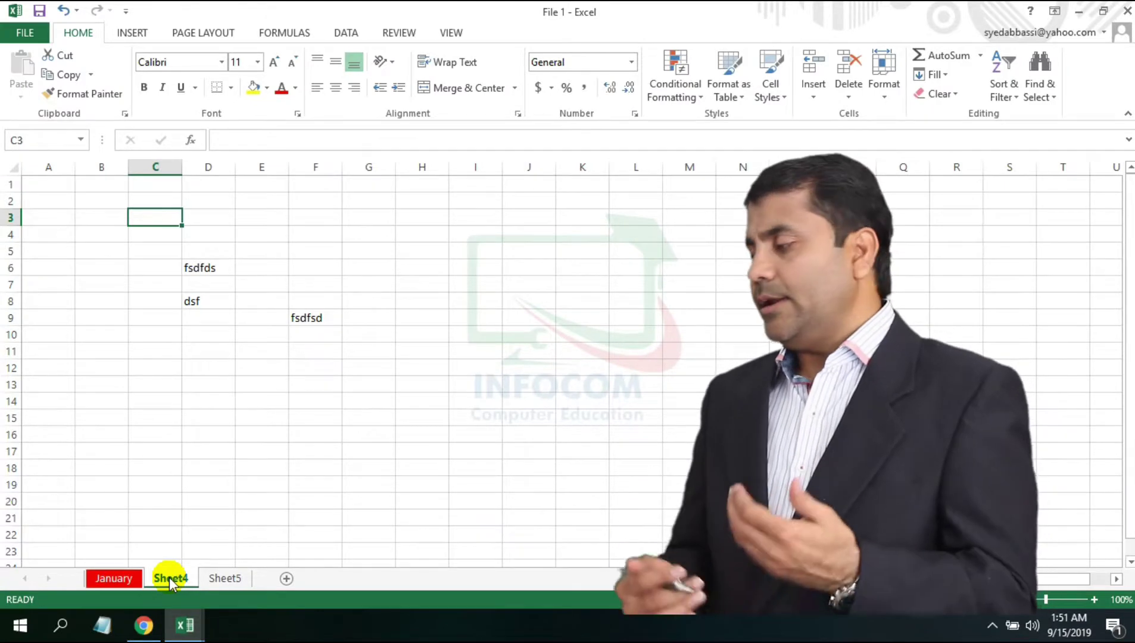
- Colour the Sheet4 tab blue, then return to the January sheet
right_click(169, 577)
mouse_move(219, 503)
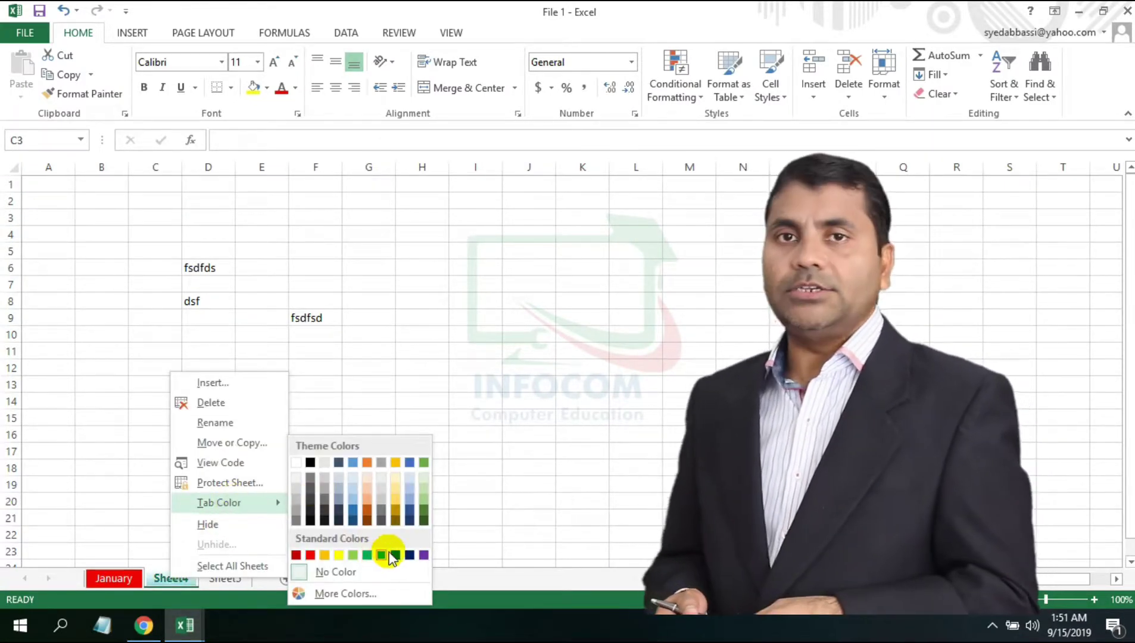
left_click(390, 554)
left_click(153, 468)
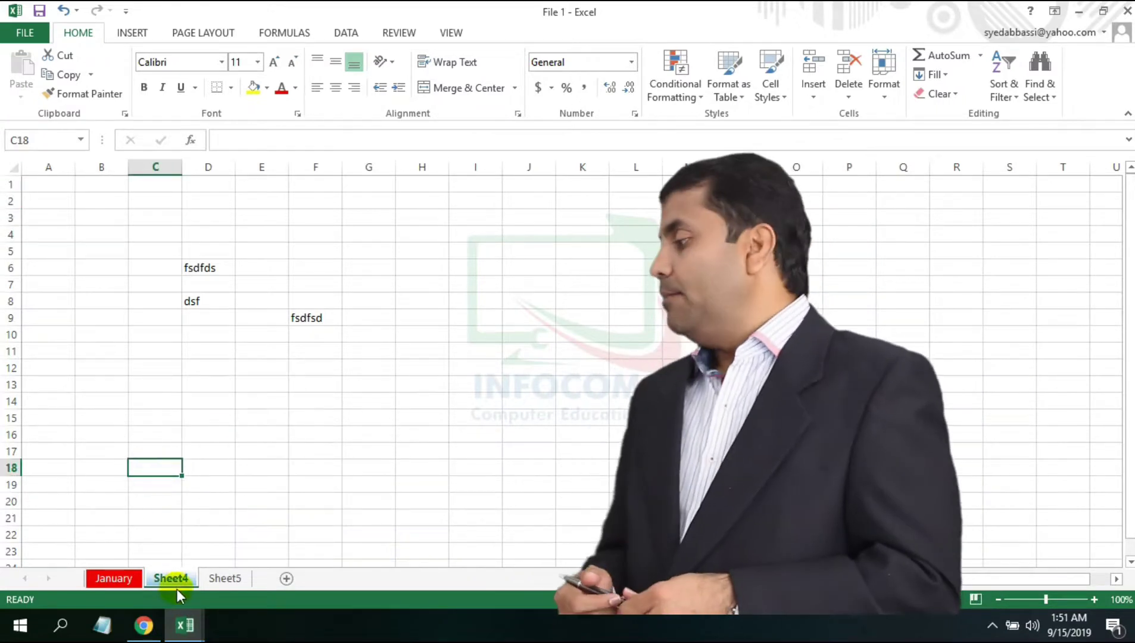
left_click(224, 578)
left_click(171, 578)
left_click(114, 578)
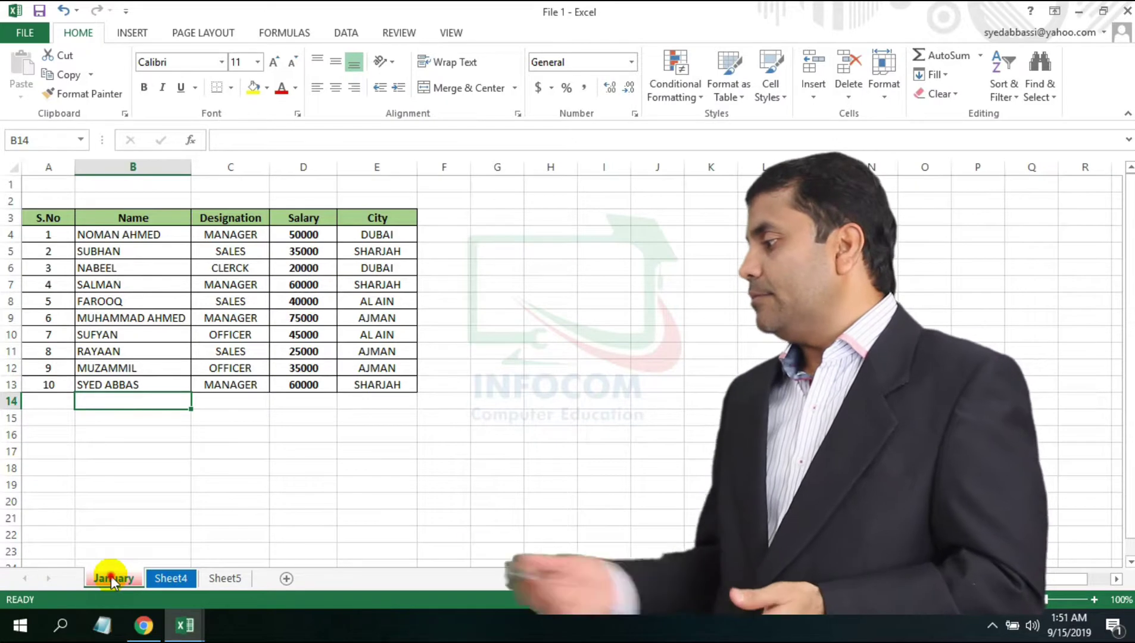
right_click(112, 578)
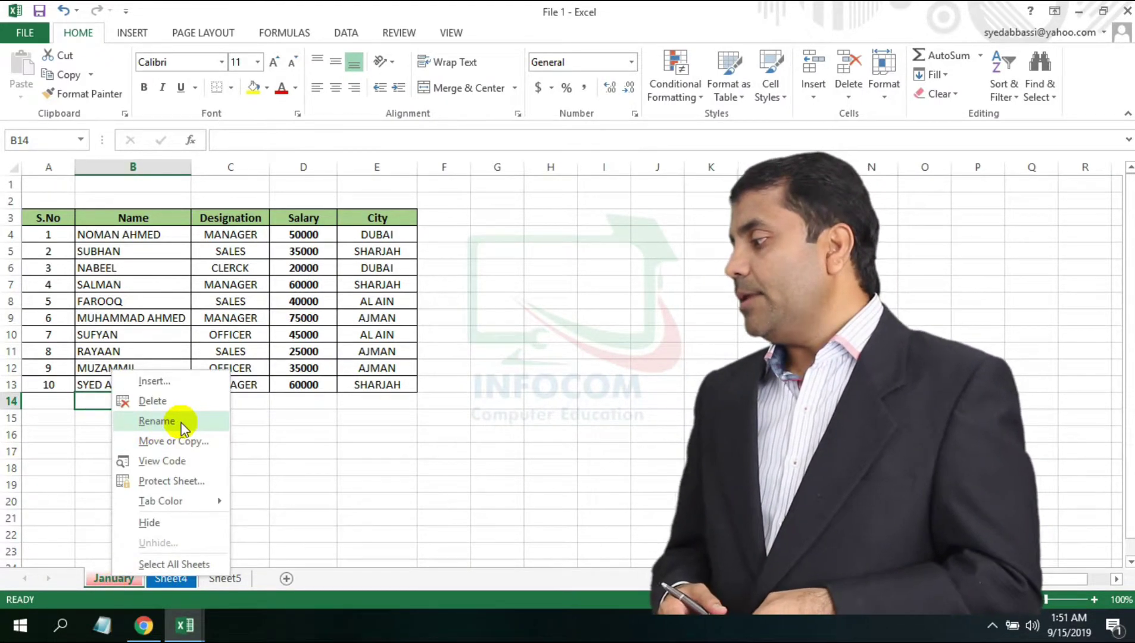
- Rename Sheet4 to March
left_click(285, 460)
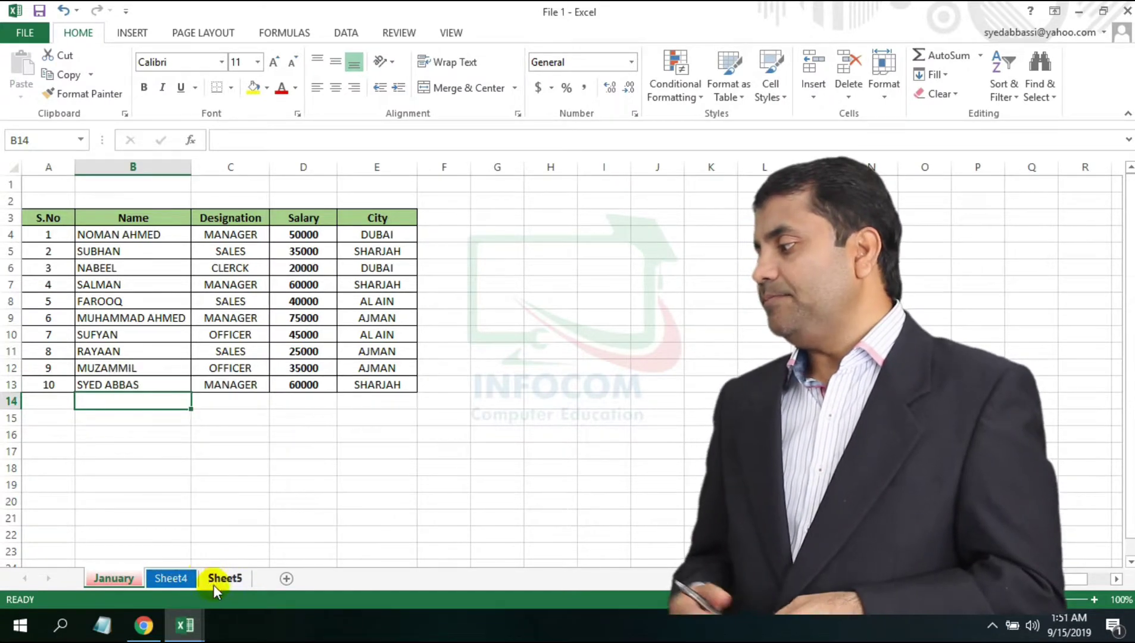
left_click(174, 577)
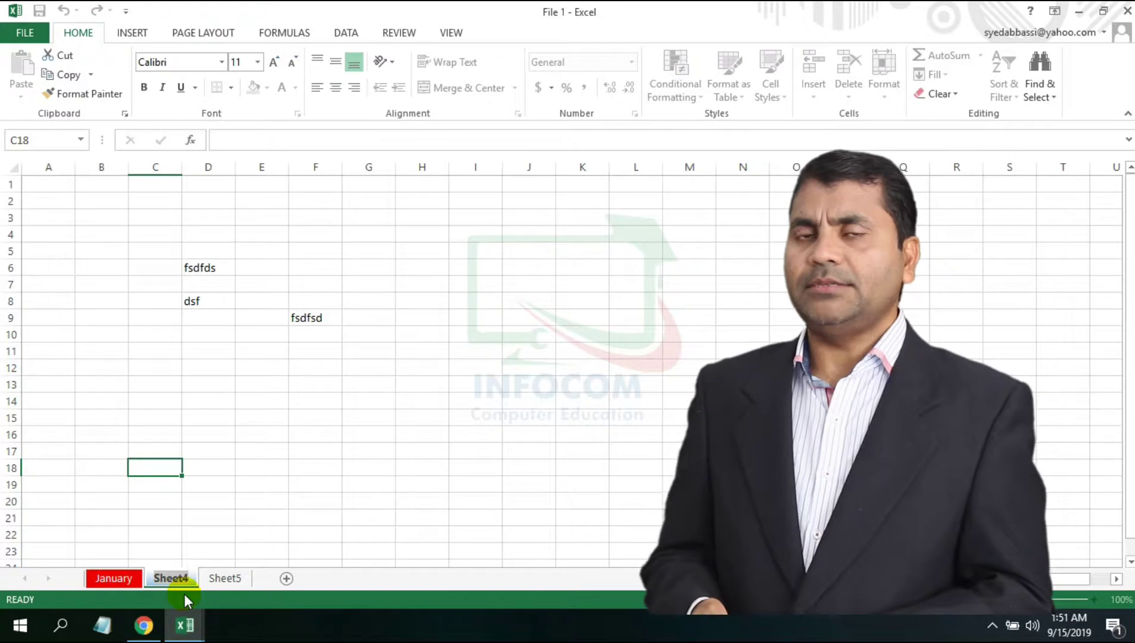
left_click(204, 586, "ctrl")
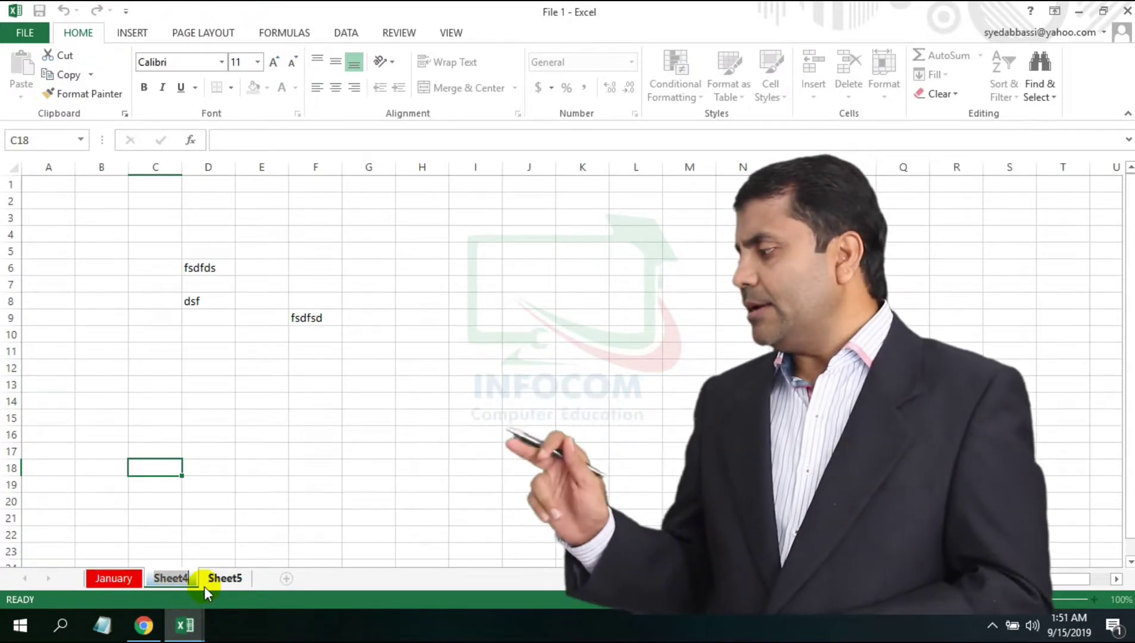
type("March")
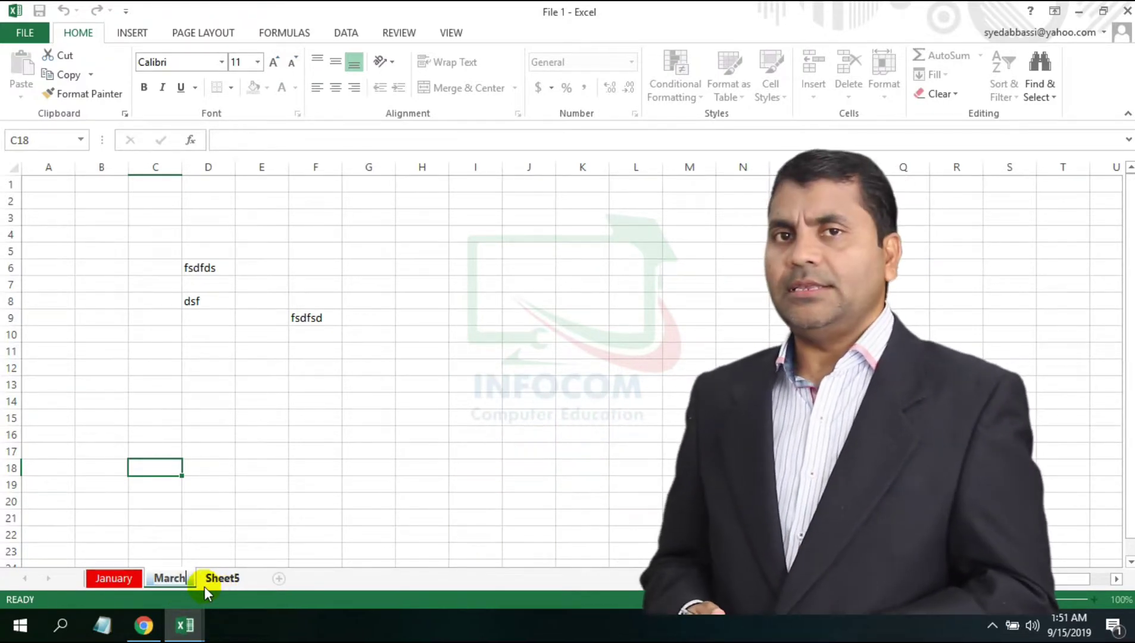
key("Return")
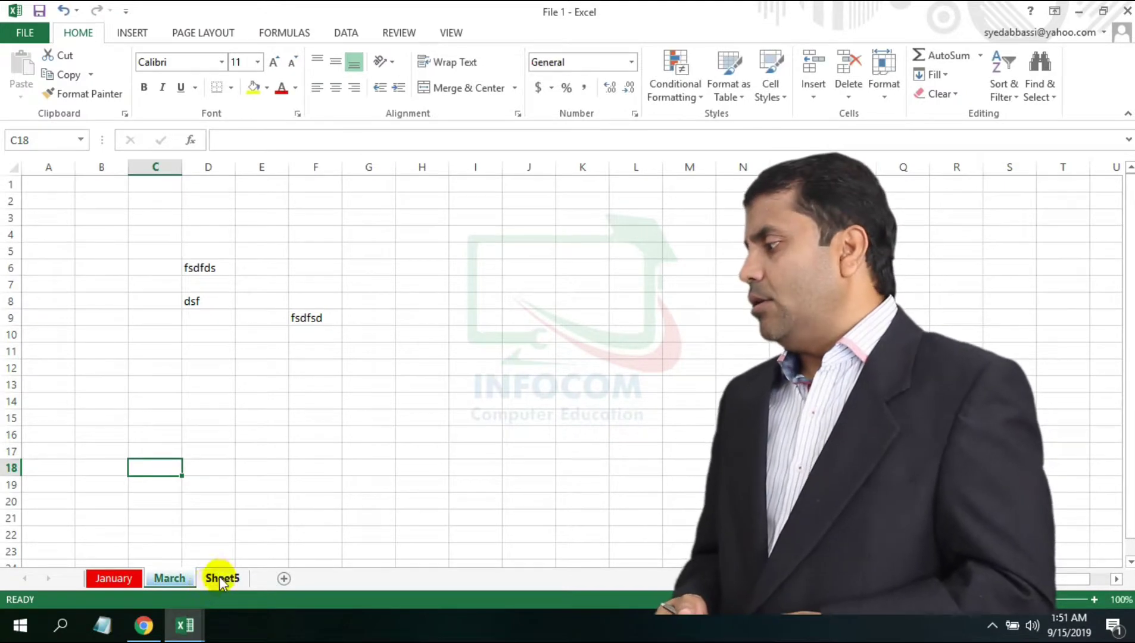
- Begin renaming Sheet5 from its tab menu
left_click(225, 578)
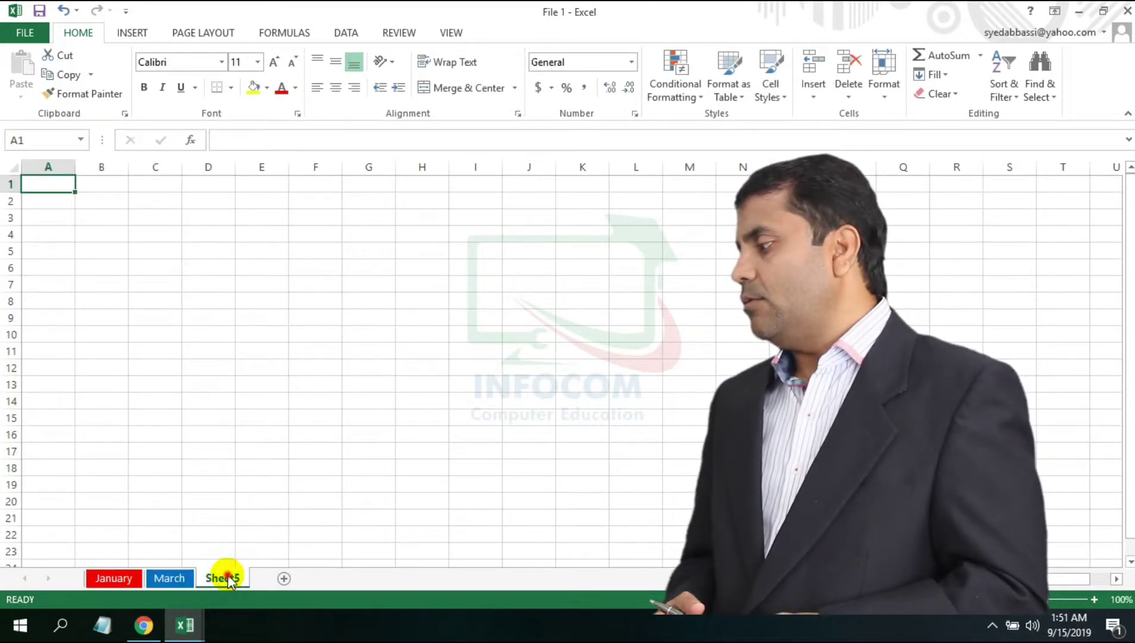
right_click(227, 578)
left_click(262, 422)
type("April")
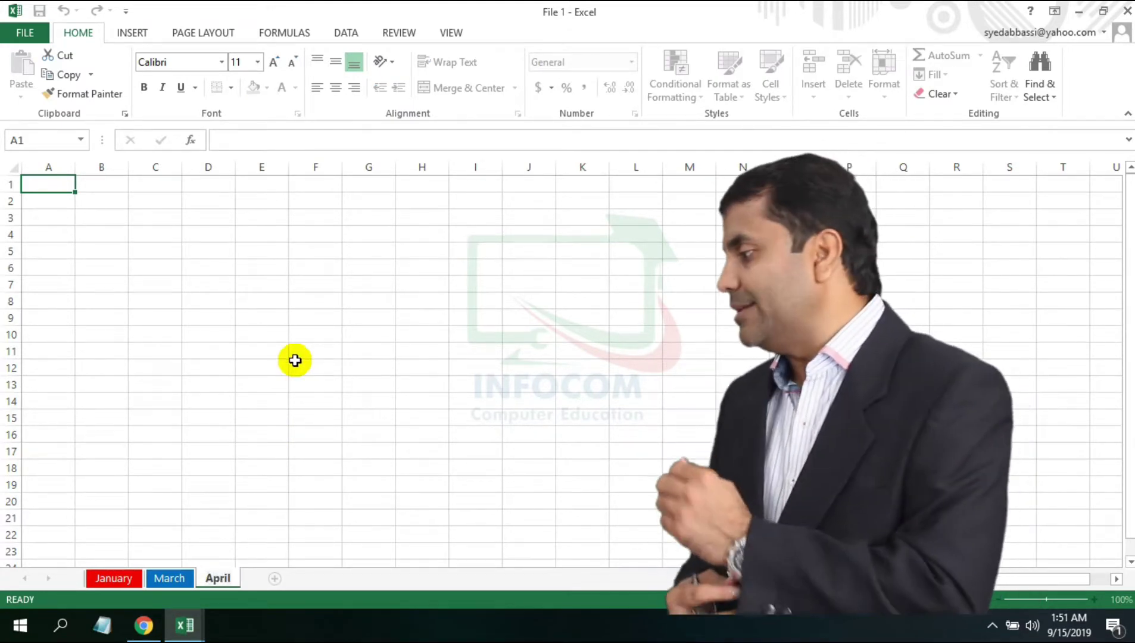
- Confirm Sheet5's new name April, then hide the January sheet
left_click(160, 436)
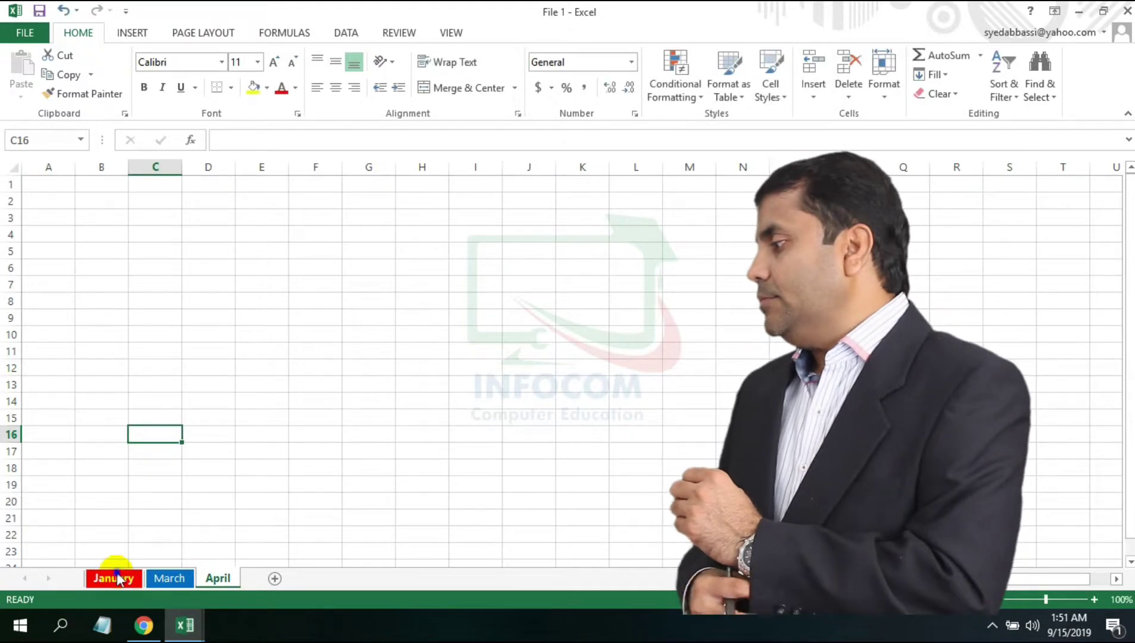
left_click(118, 578)
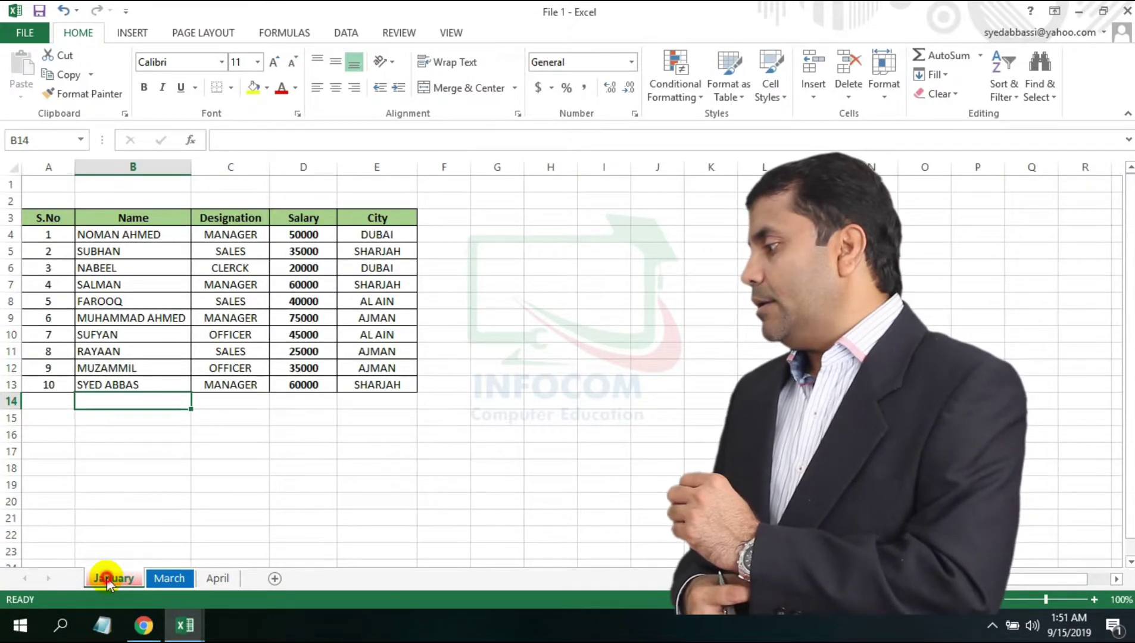
right_click(106, 577)
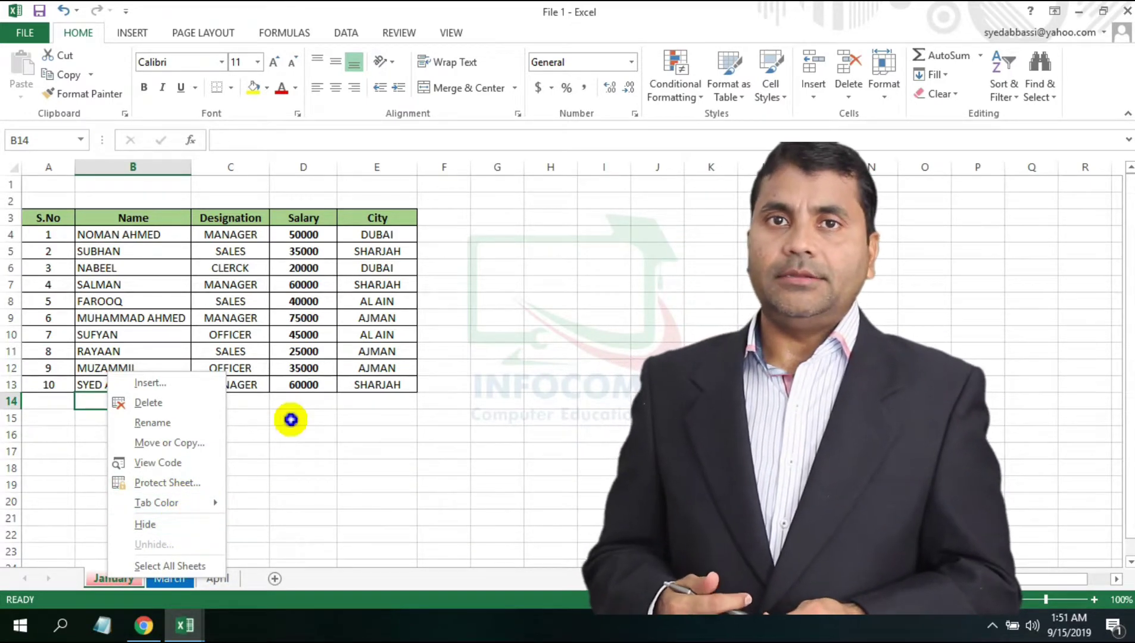
left_click(134, 581)
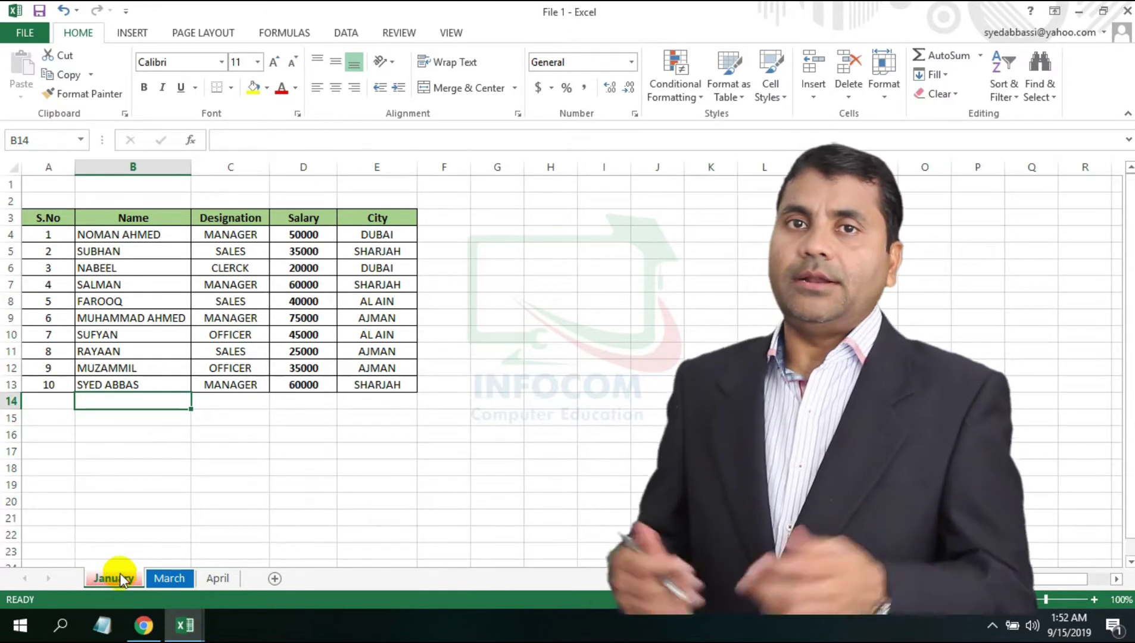
left_click(120, 576)
right_click(121, 577)
mouse_move(169, 500)
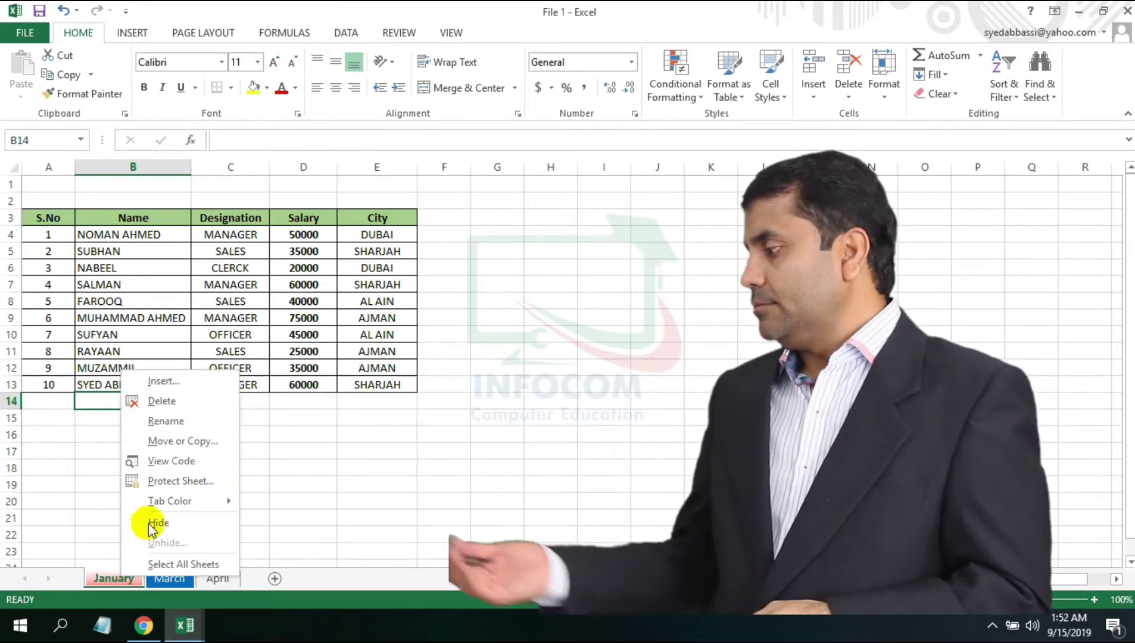
left_click(166, 524)
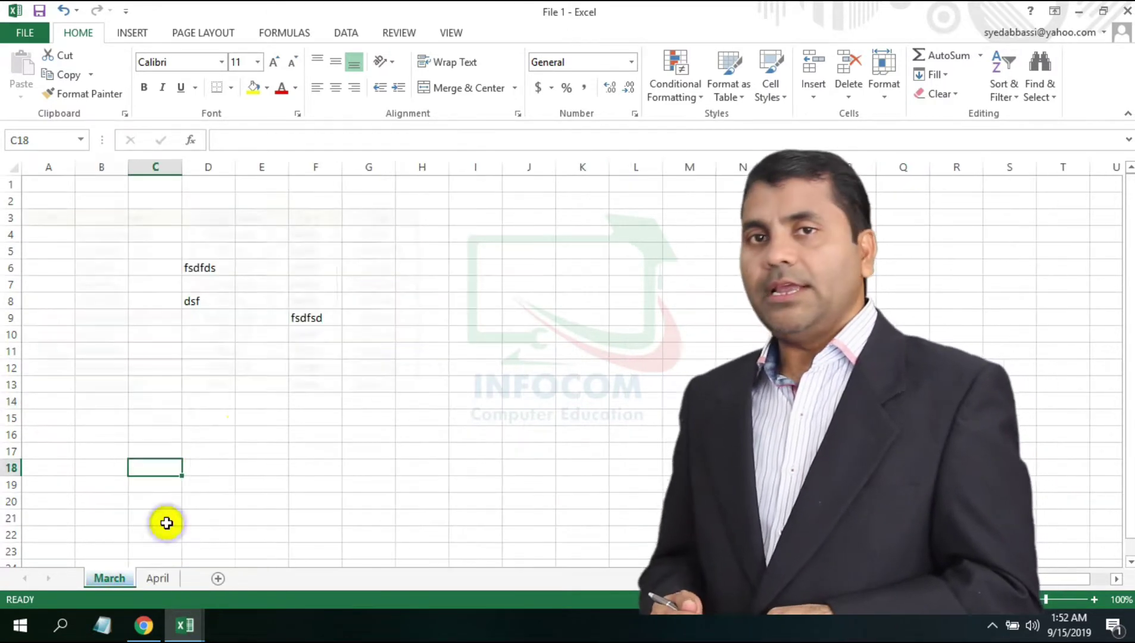
- Unhide the January sheet through the Unhide dialog
left_click(235, 381)
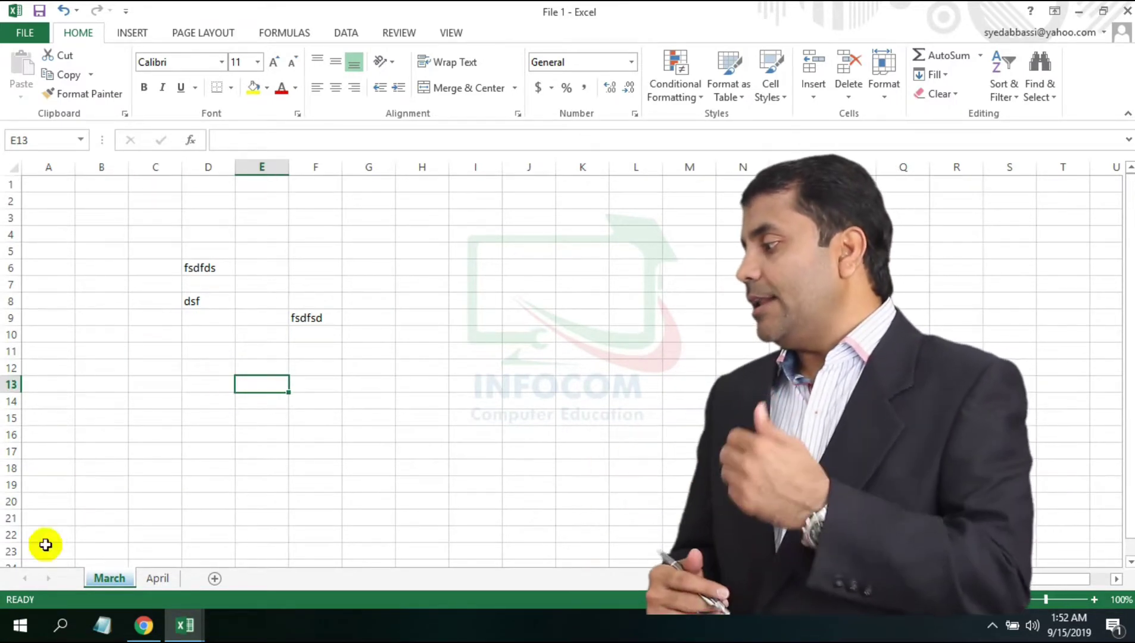
left_click(108, 300)
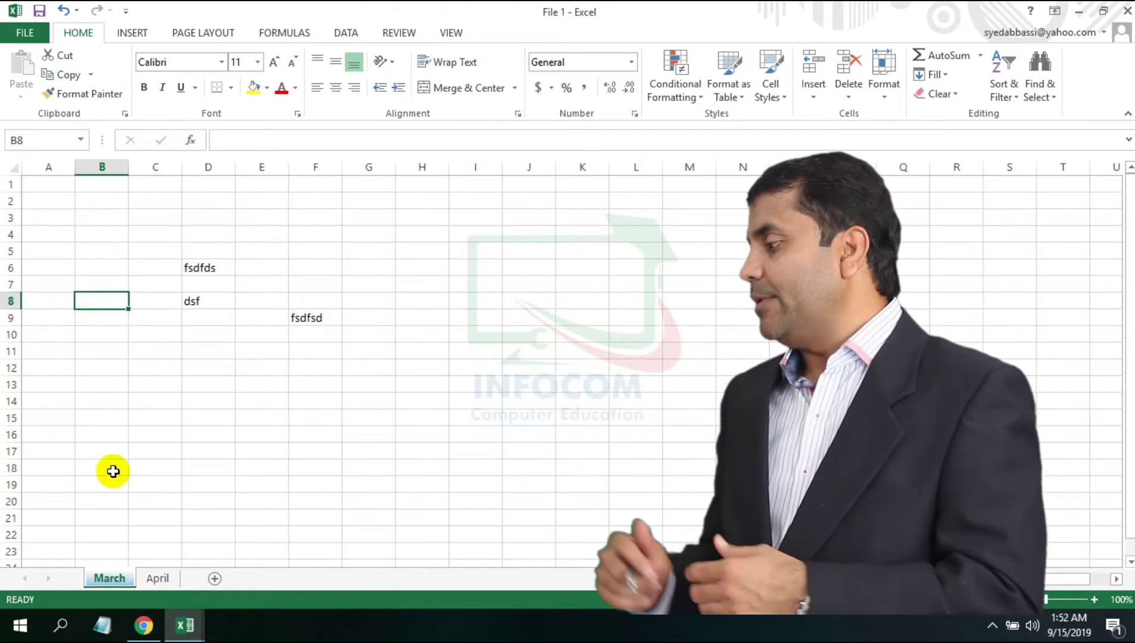
left_click(118, 581)
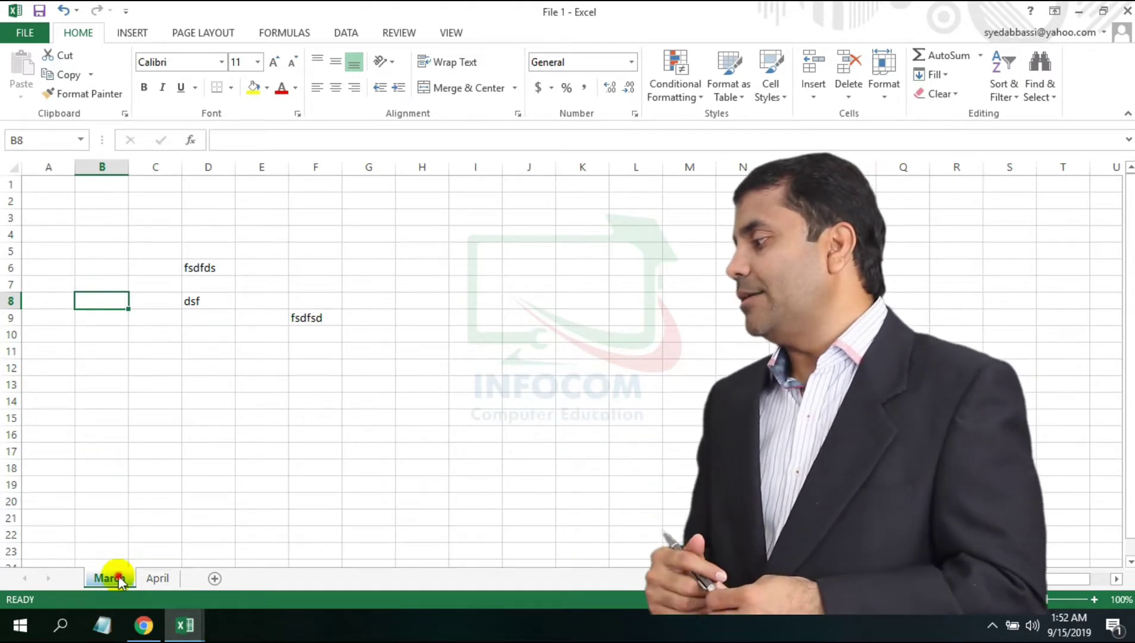
right_click(119, 581)
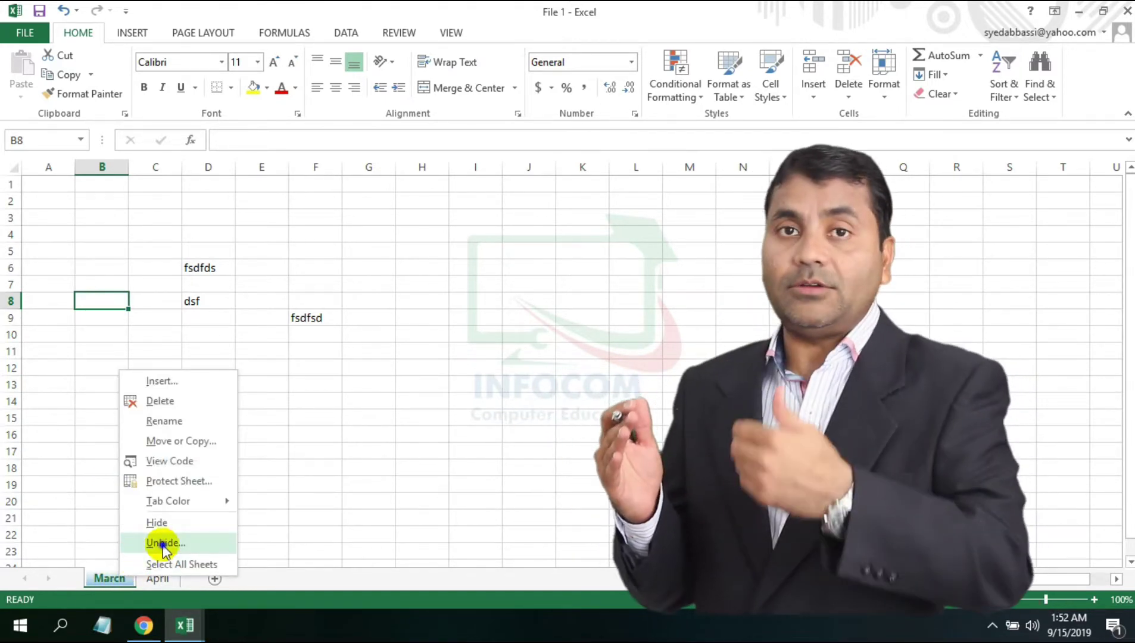
left_click(164, 544)
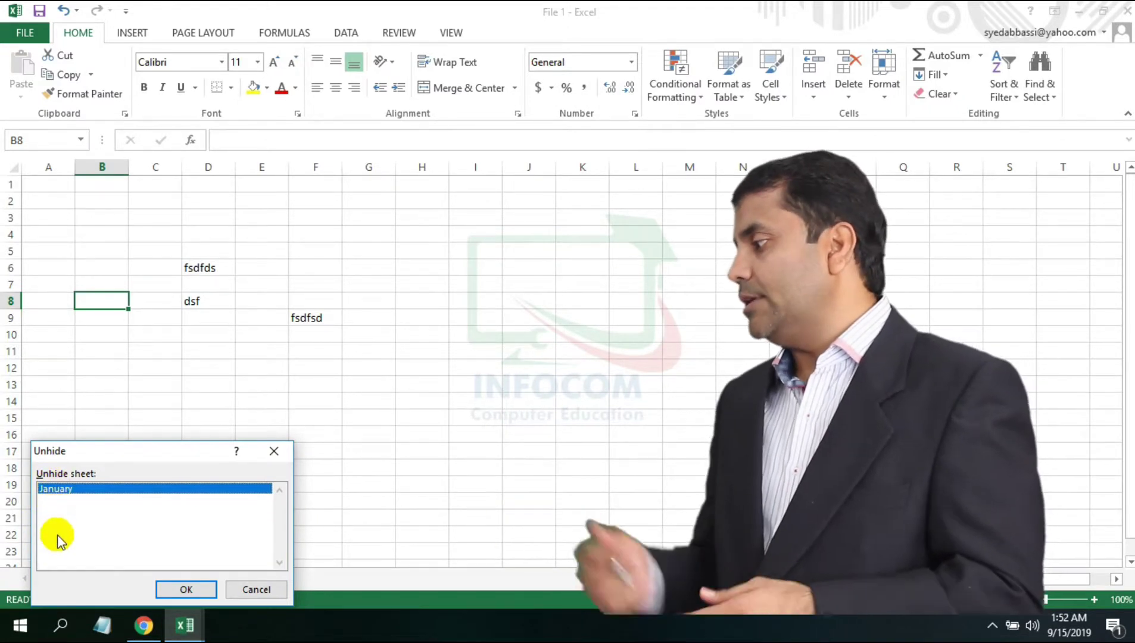
left_click(189, 590)
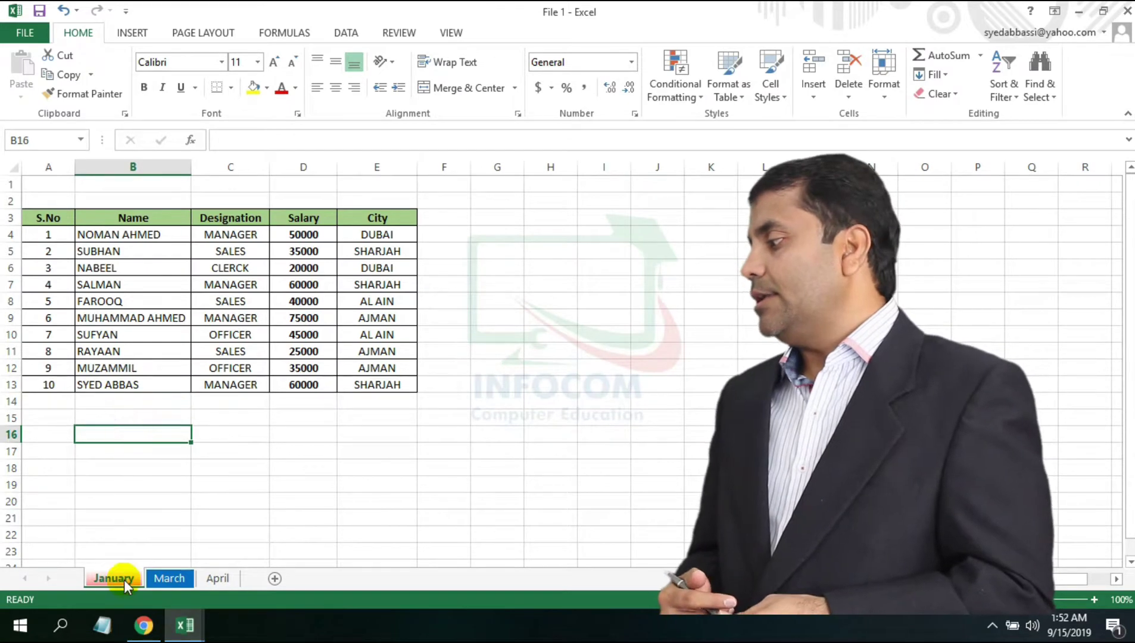
- Insert new blank sheets Sheet7 through Sheet27 before March, some with Shift+F11
left_click(275, 579)
left_click(325, 579)
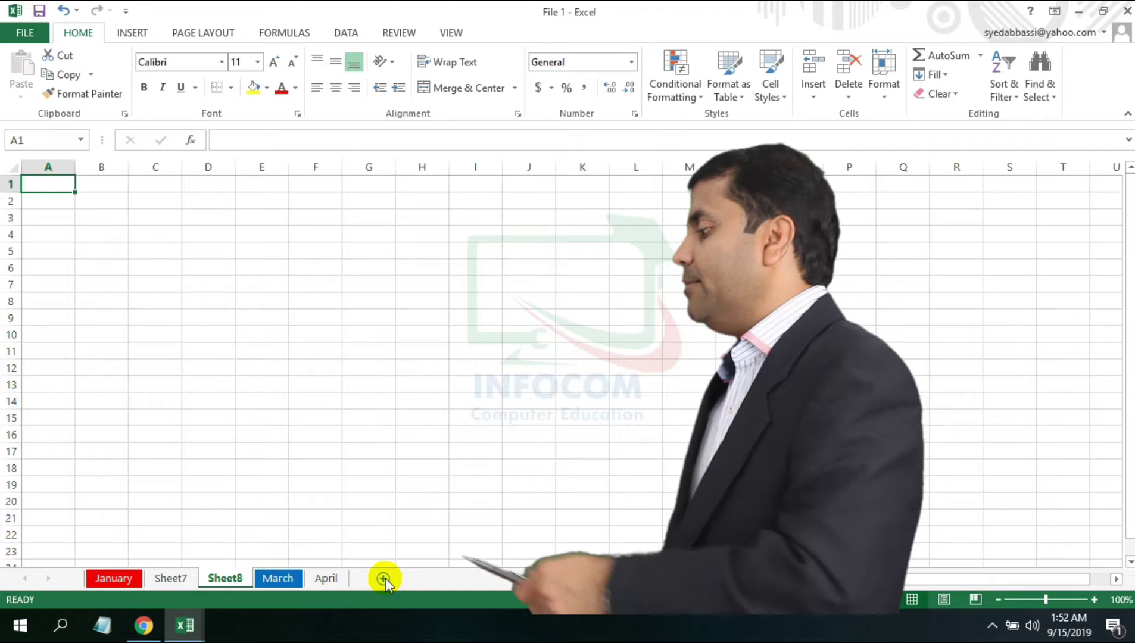
left_click(384, 579)
left_click(437, 578)
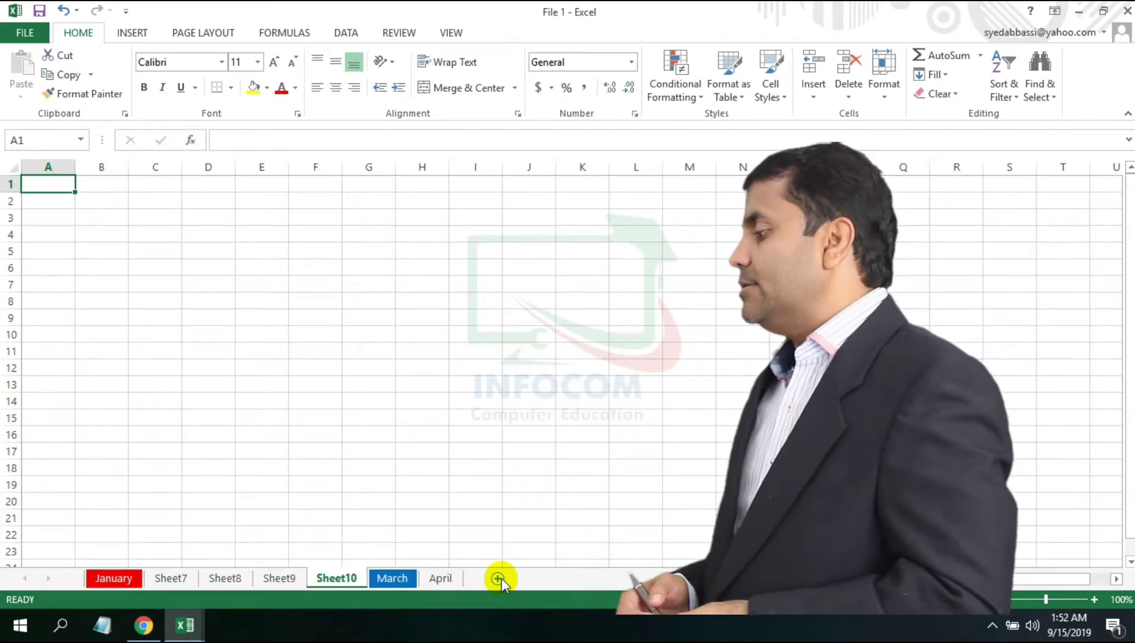
left_click(499, 578)
left_click(557, 579)
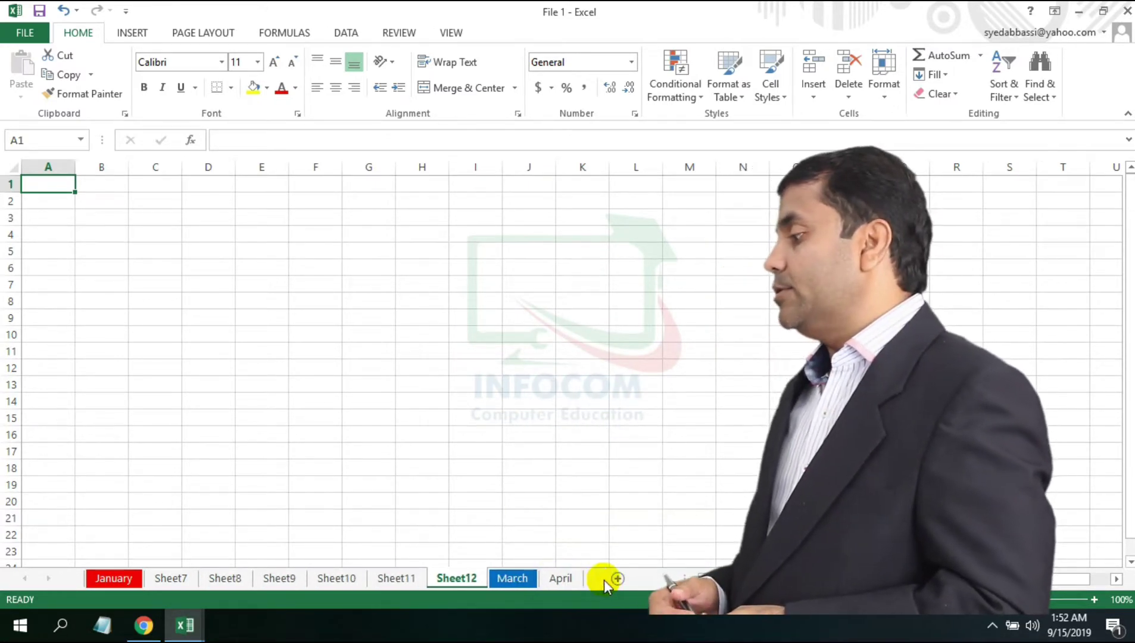
left_click(615, 579)
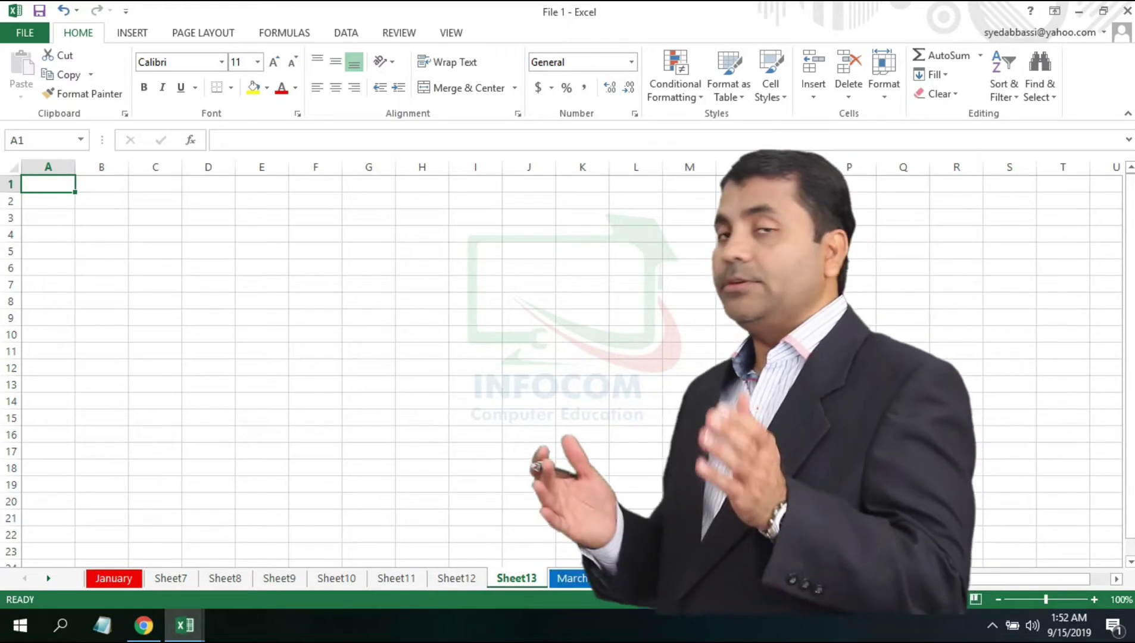
left_click(673, 578)
left_click(621, 579)
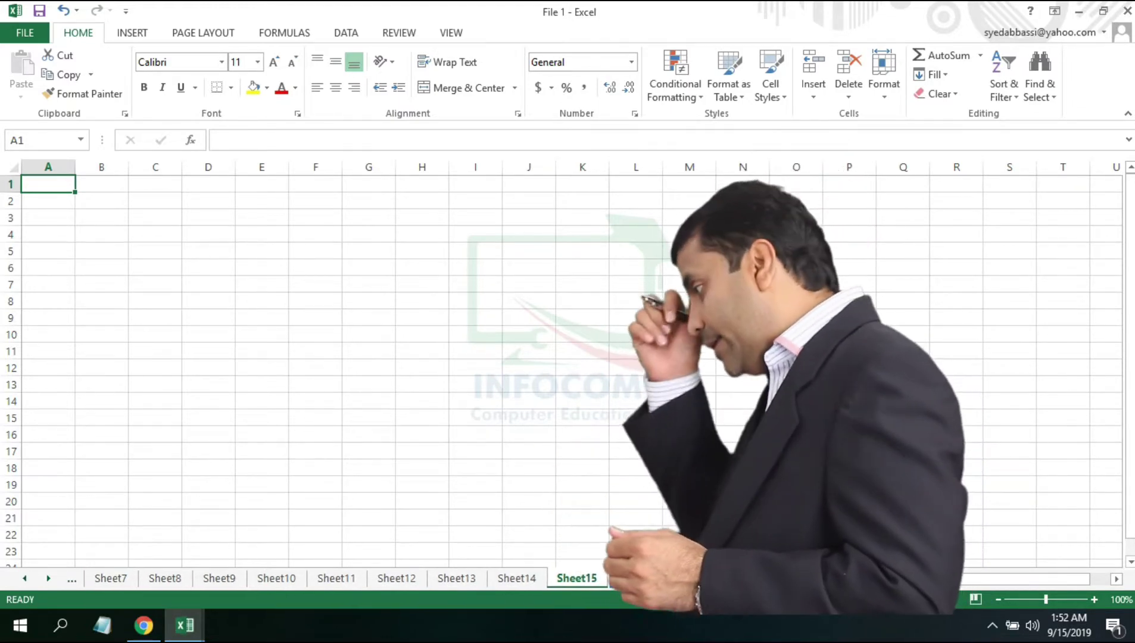
left_click(623, 579)
left_click(625, 578)
left_click(640, 578)
key("shift+F11")
key("shift+F11")
key("shift+F11")
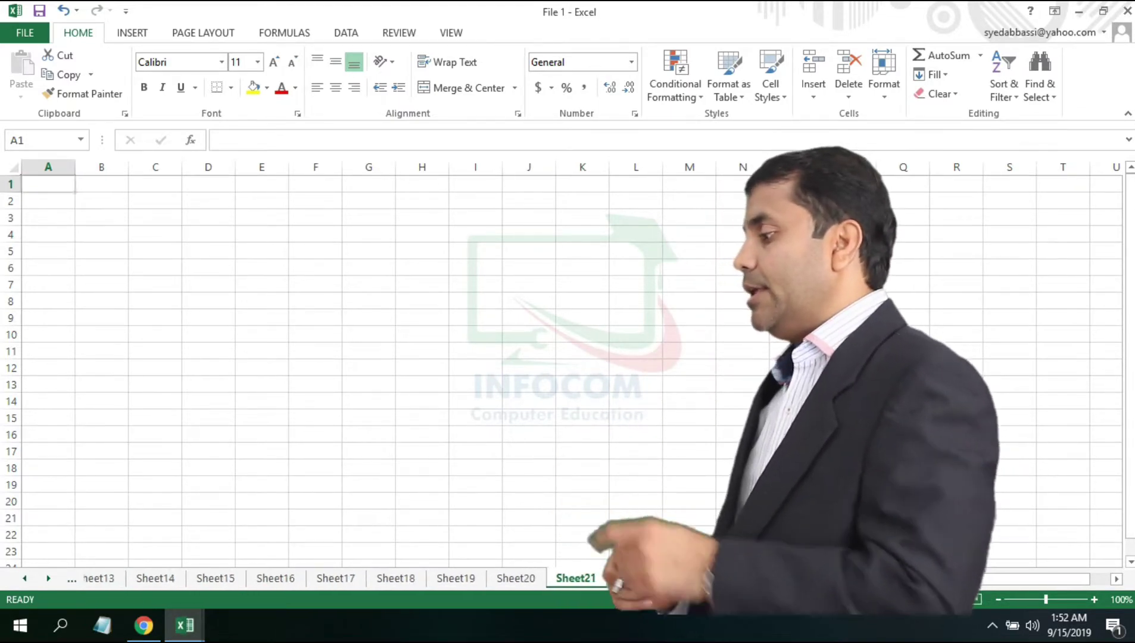
key("shift+F11")
key("shift+F11")
key("shift+F11")
key("shift+F11")
key("shift+F11")
key("shift+F11")
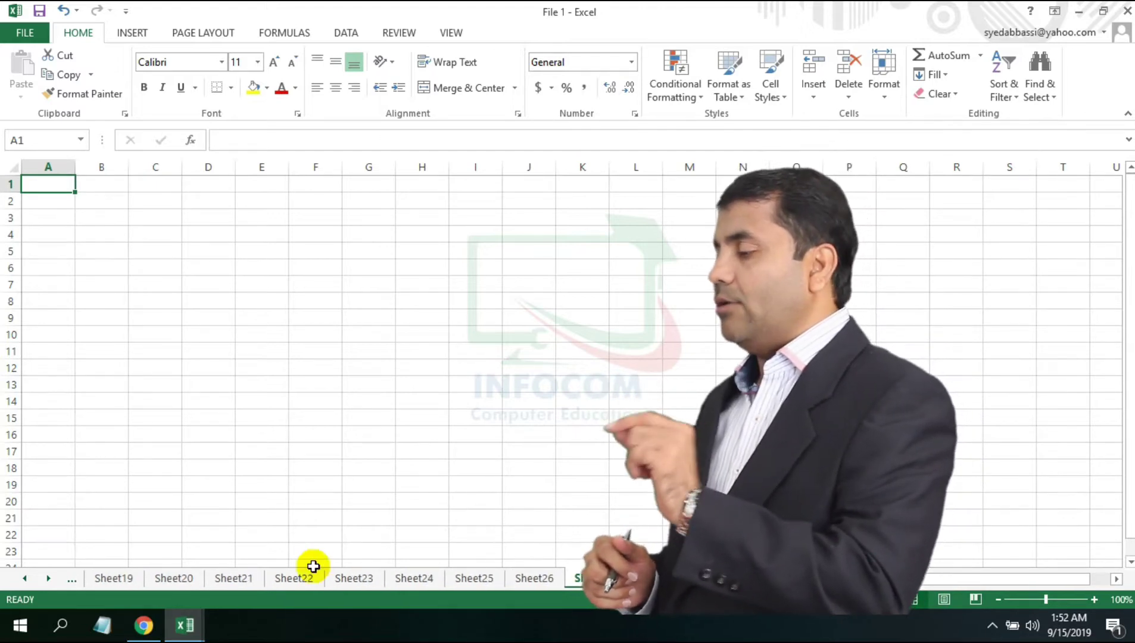
- Scroll the sheet tabs back to the start and switch to the January sheet
left_click(25, 578)
left_click(25, 579)
left_click(25, 579)
left_click(25, 578)
left_click(25, 578)
left_click(25, 578)
left_click(26, 579)
left_click(26, 579)
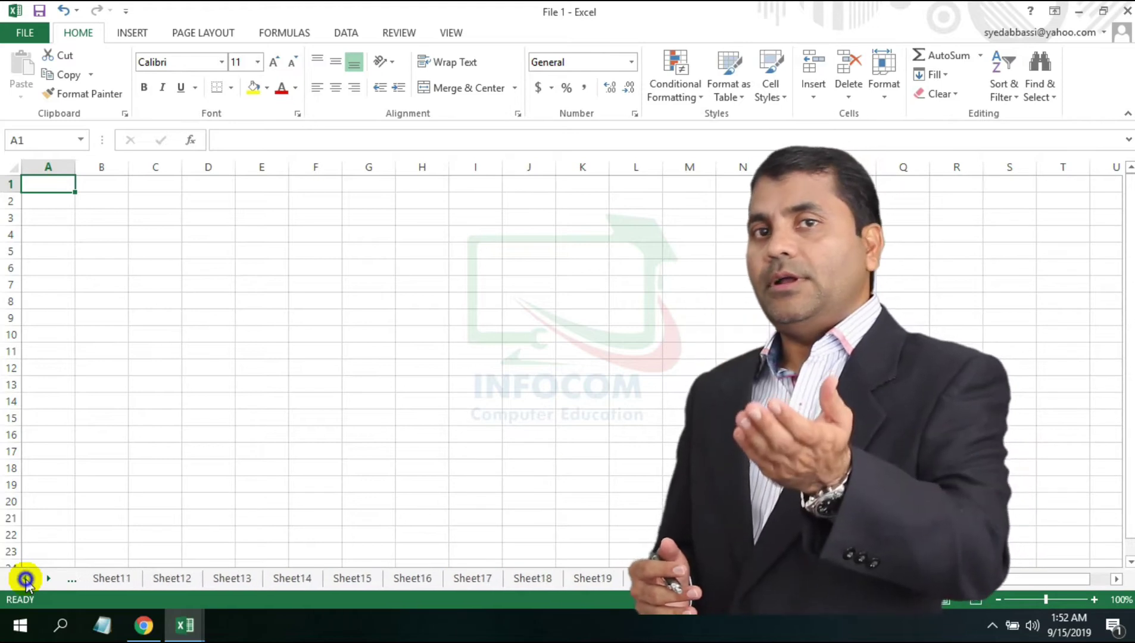
left_click(25, 578)
left_click(26, 578)
left_click(25, 578)
left_click(26, 579)
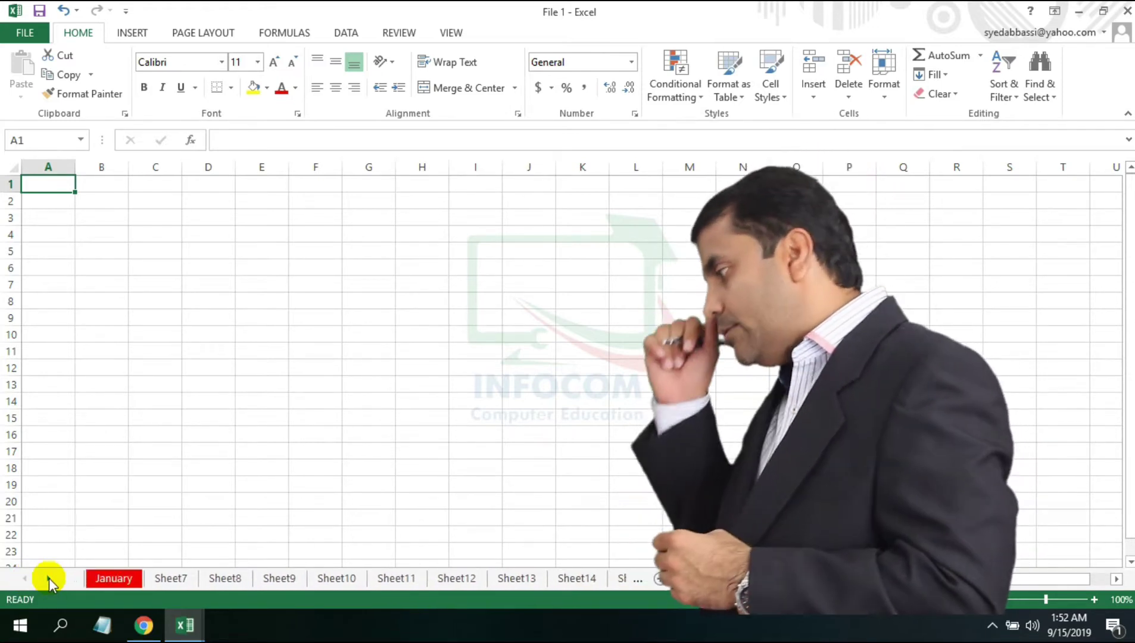
left_click(48, 578)
left_click(48, 578)
left_click(48, 579)
left_click(48, 578)
left_click(48, 578)
left_click(48, 578)
left_click(48, 578)
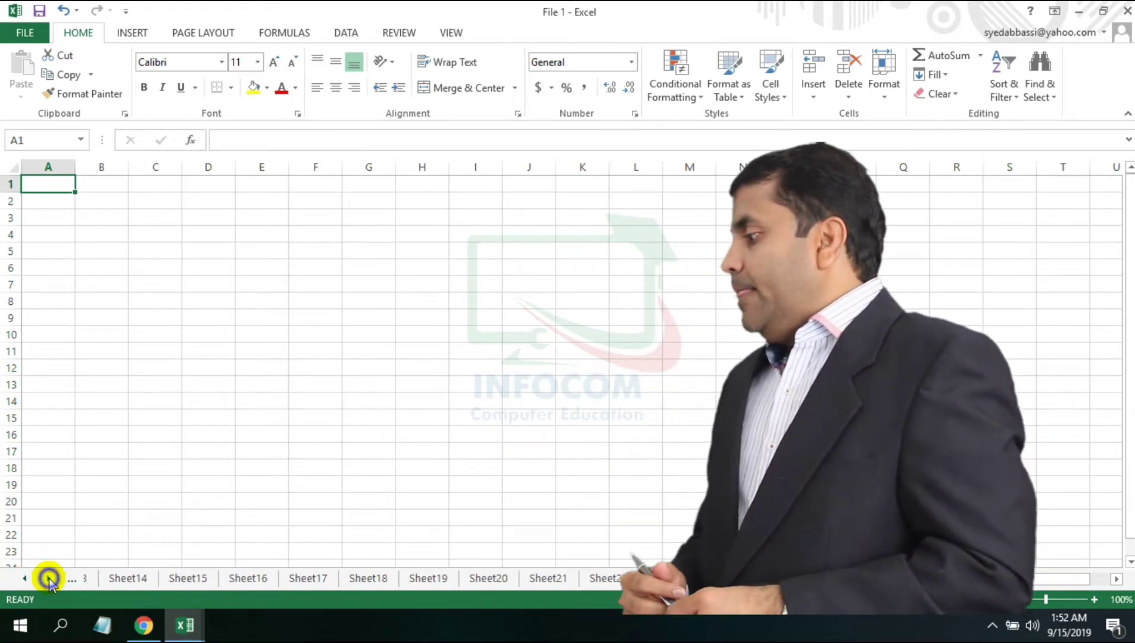
left_click(48, 579)
left_click(48, 578)
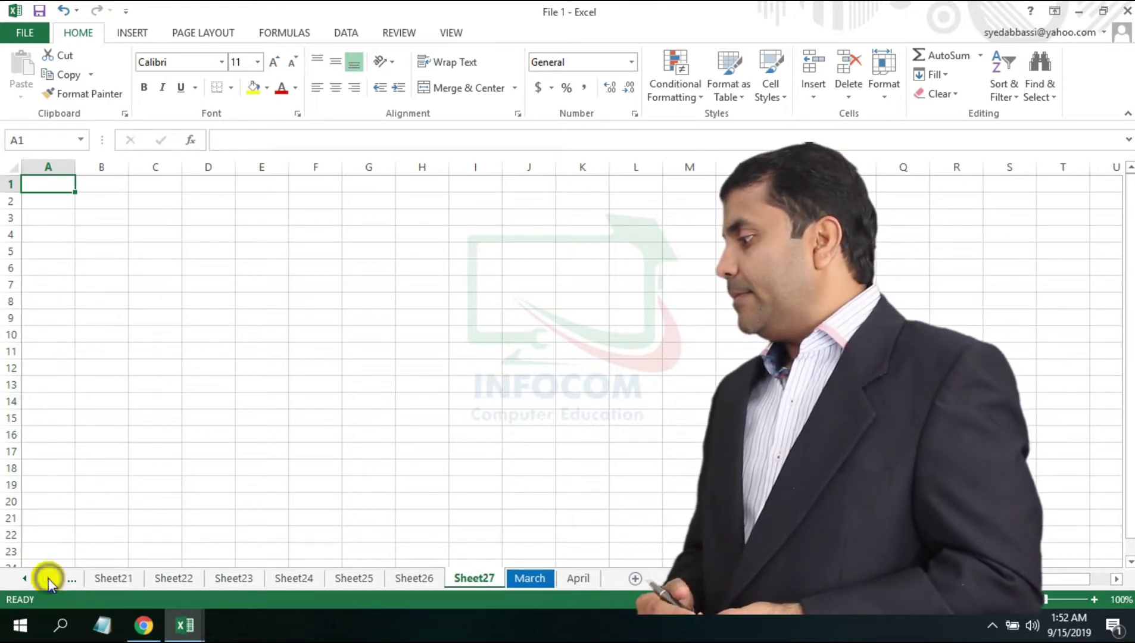
left_click(25, 579)
left_click(25, 579)
left_click(25, 578)
left_click(25, 578)
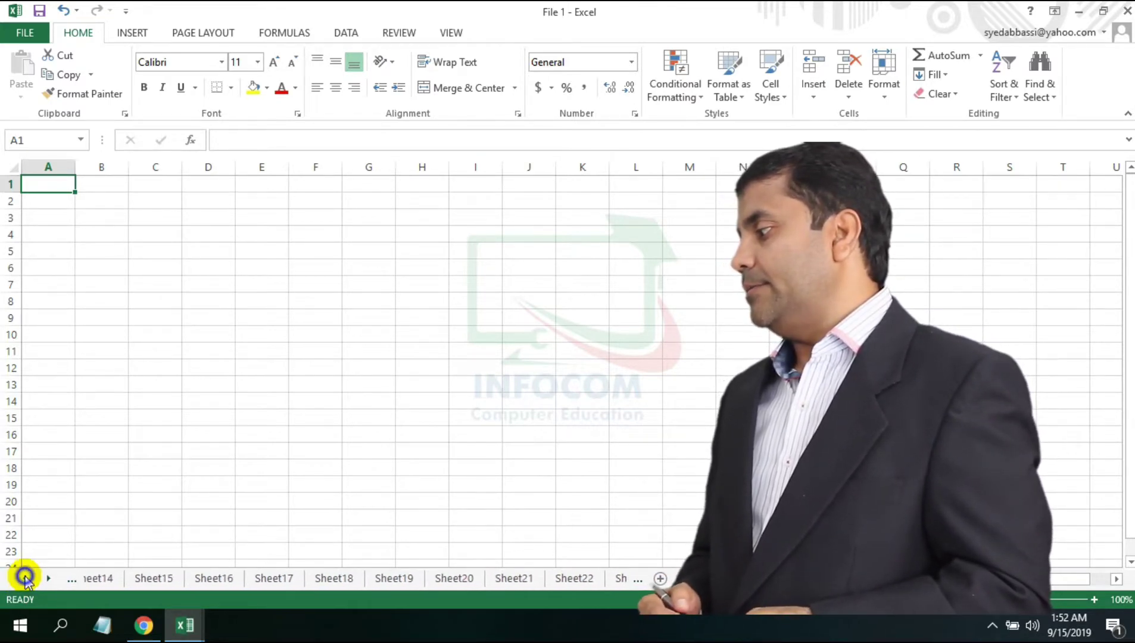
left_click(25, 579)
left_click(25, 579)
left_click(25, 578)
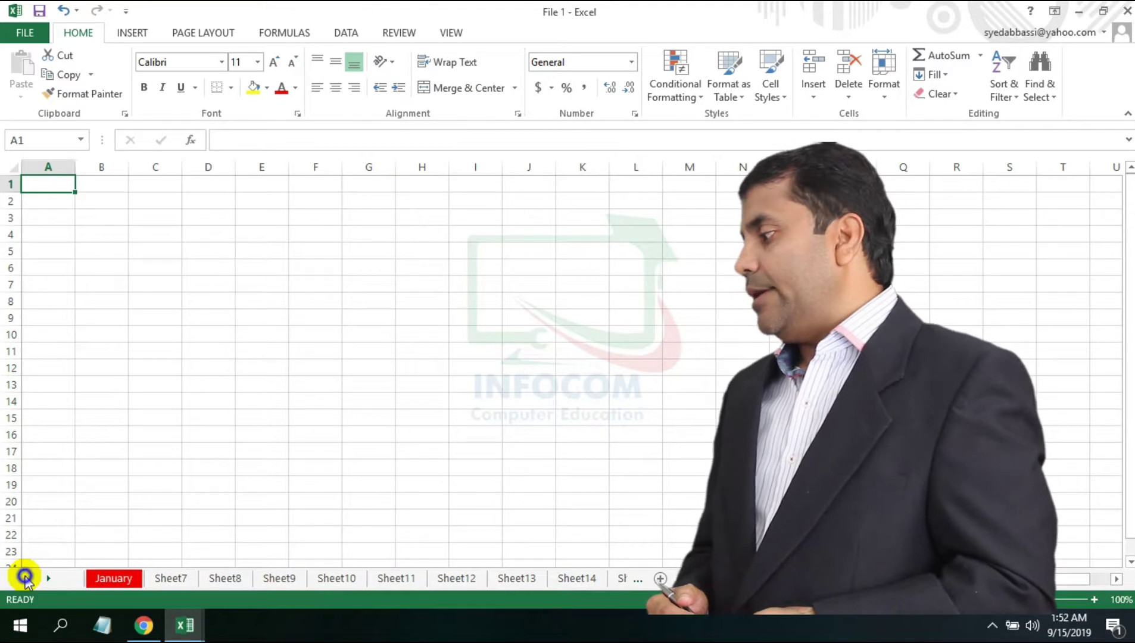
left_click(131, 581)
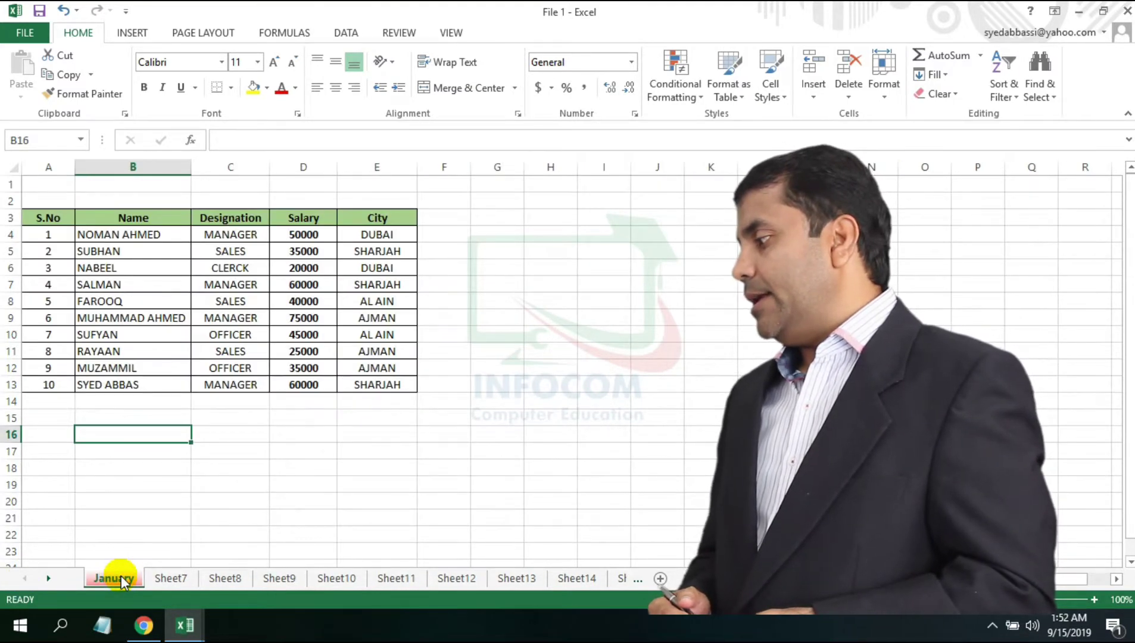
right_click(123, 581)
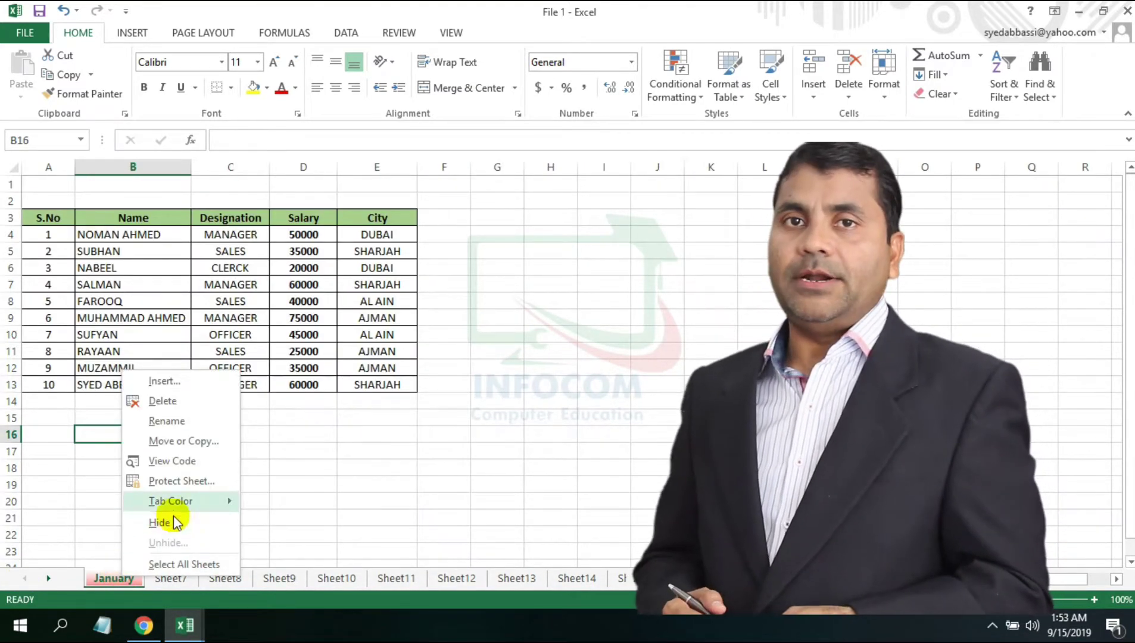
left_click(171, 565)
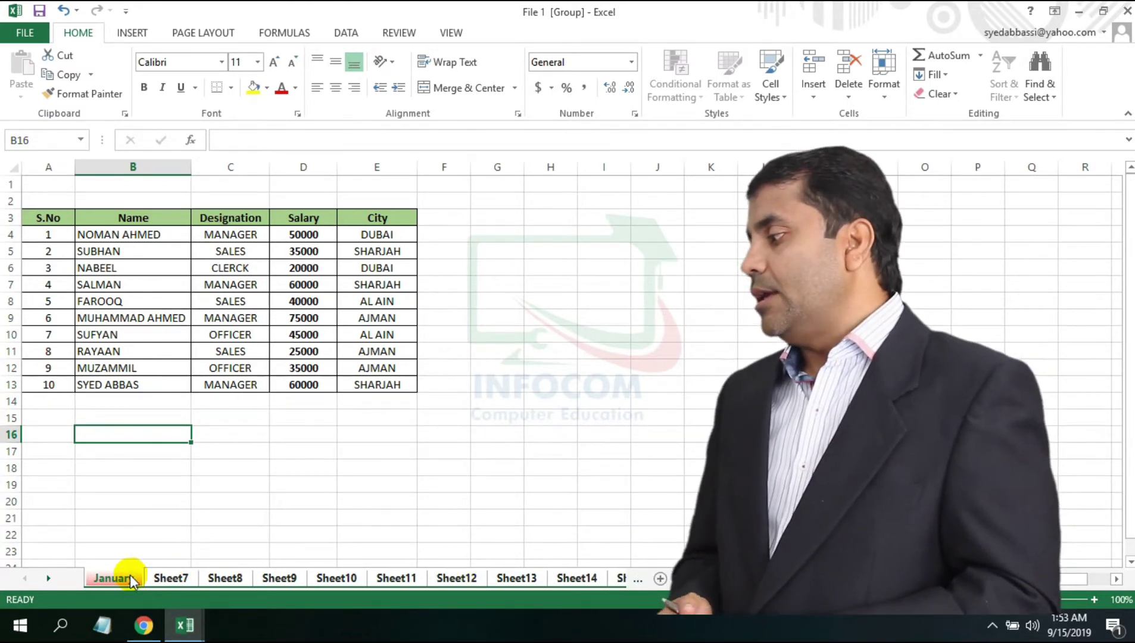
left_click(120, 484)
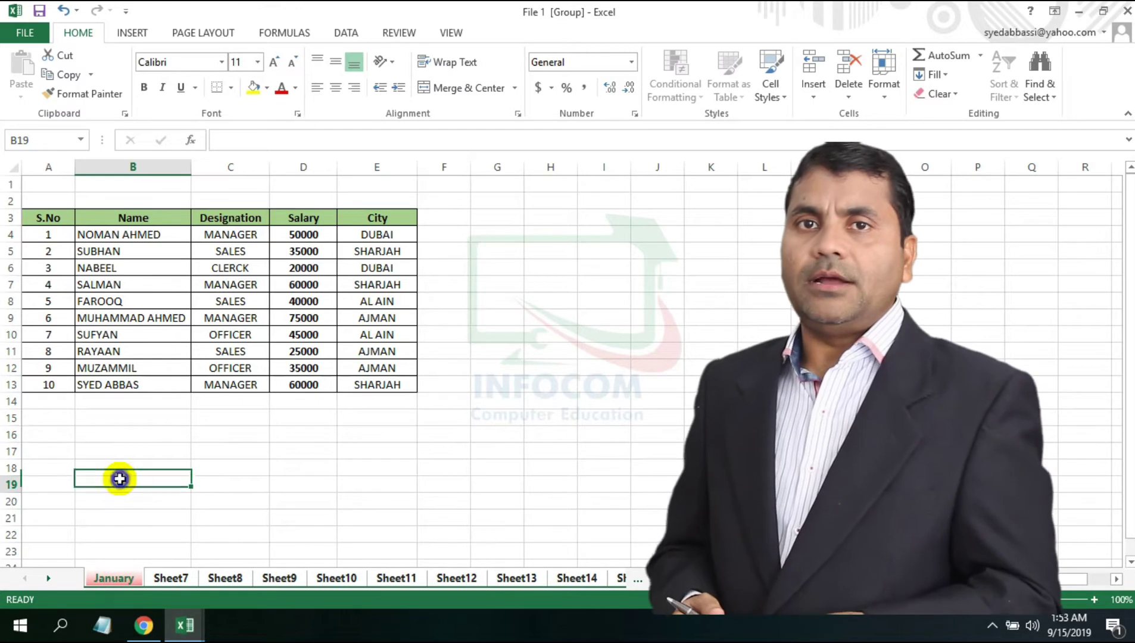
right_click(114, 577)
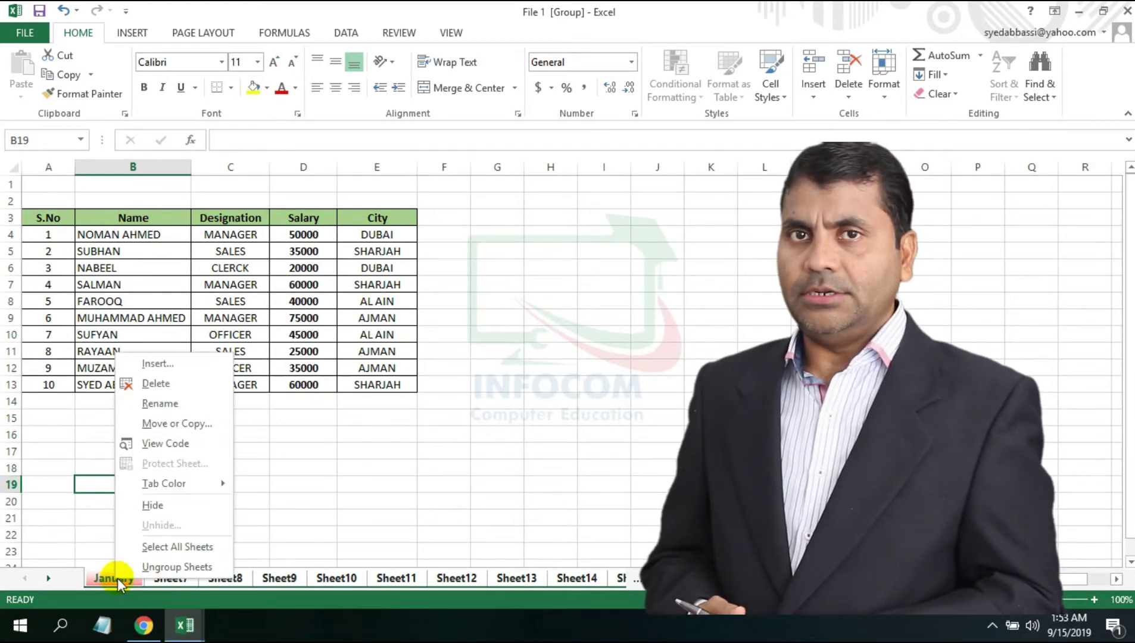
left_click(177, 567)
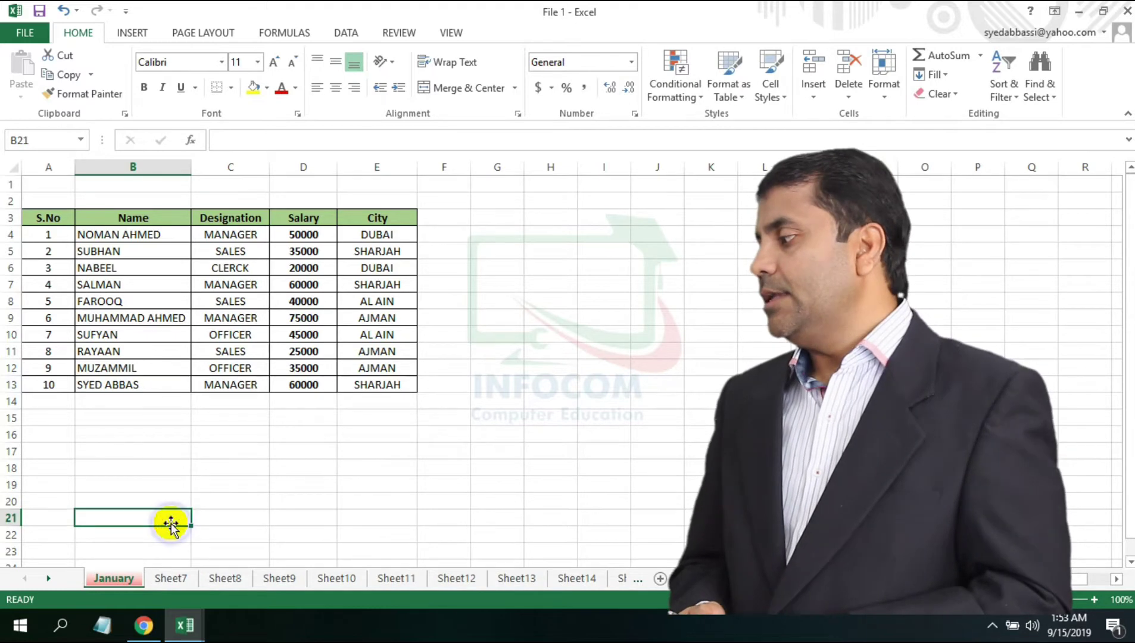
left_click(197, 433)
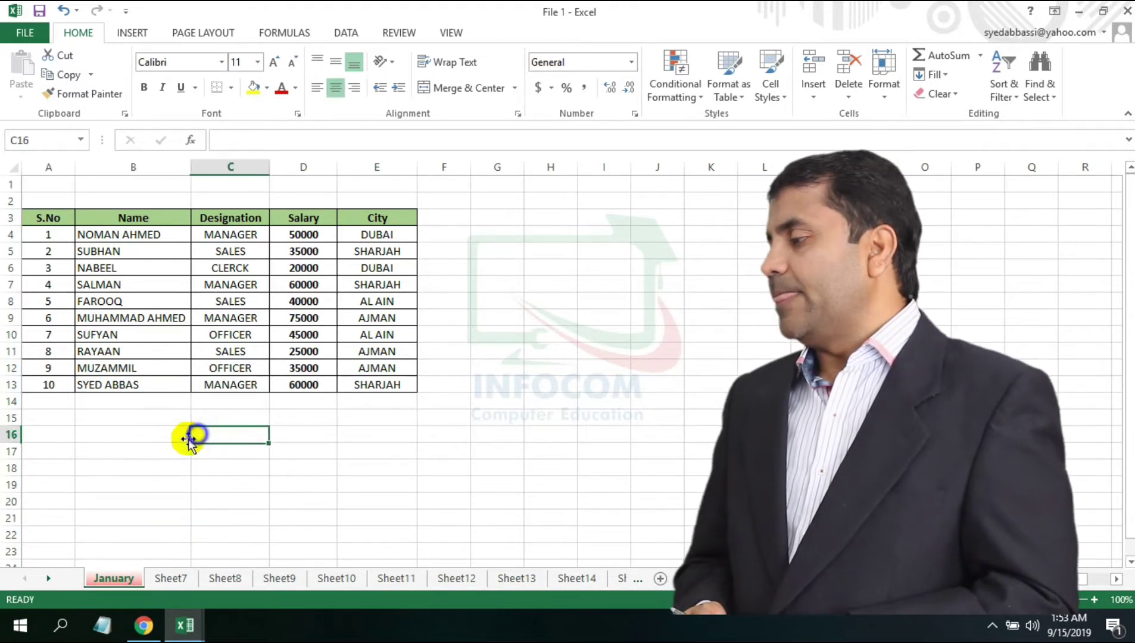
right_click(100, 577)
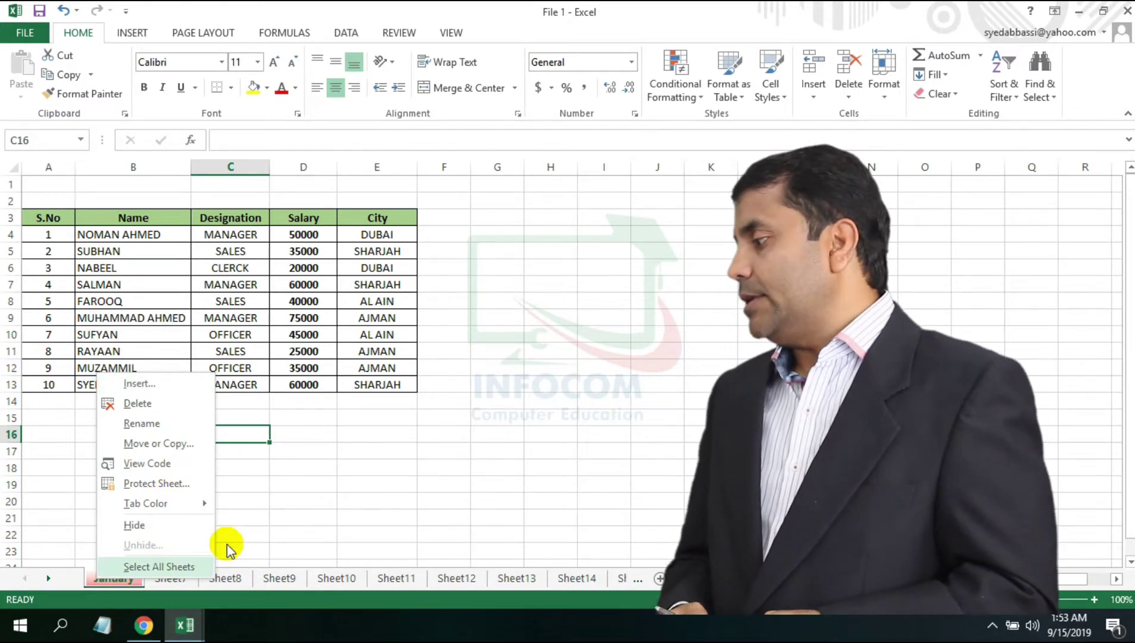
left_click(298, 463)
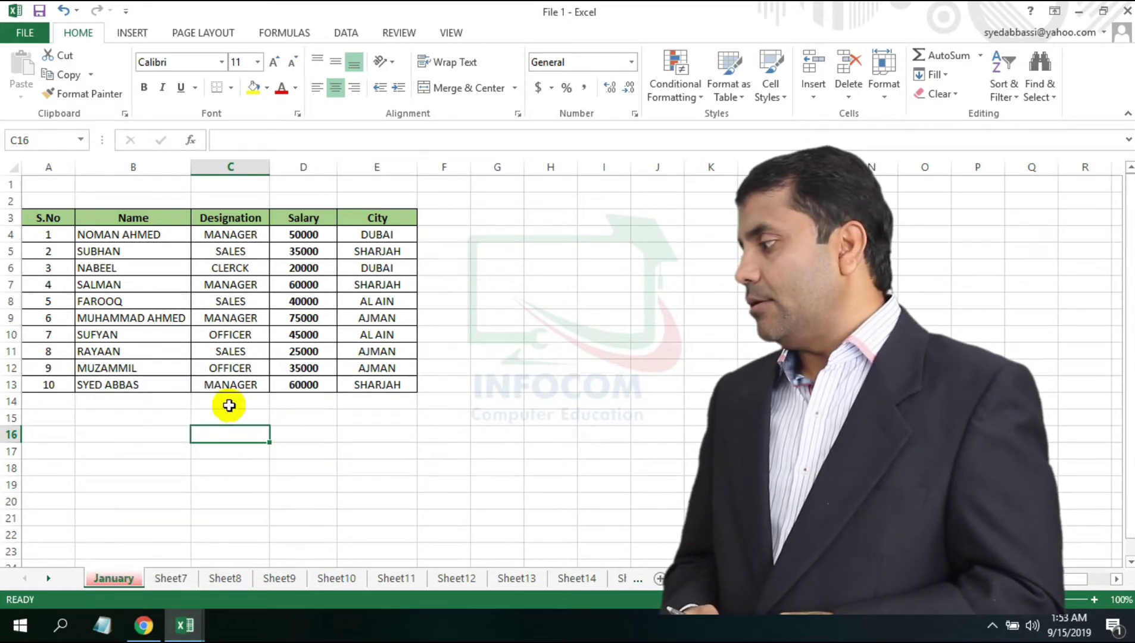